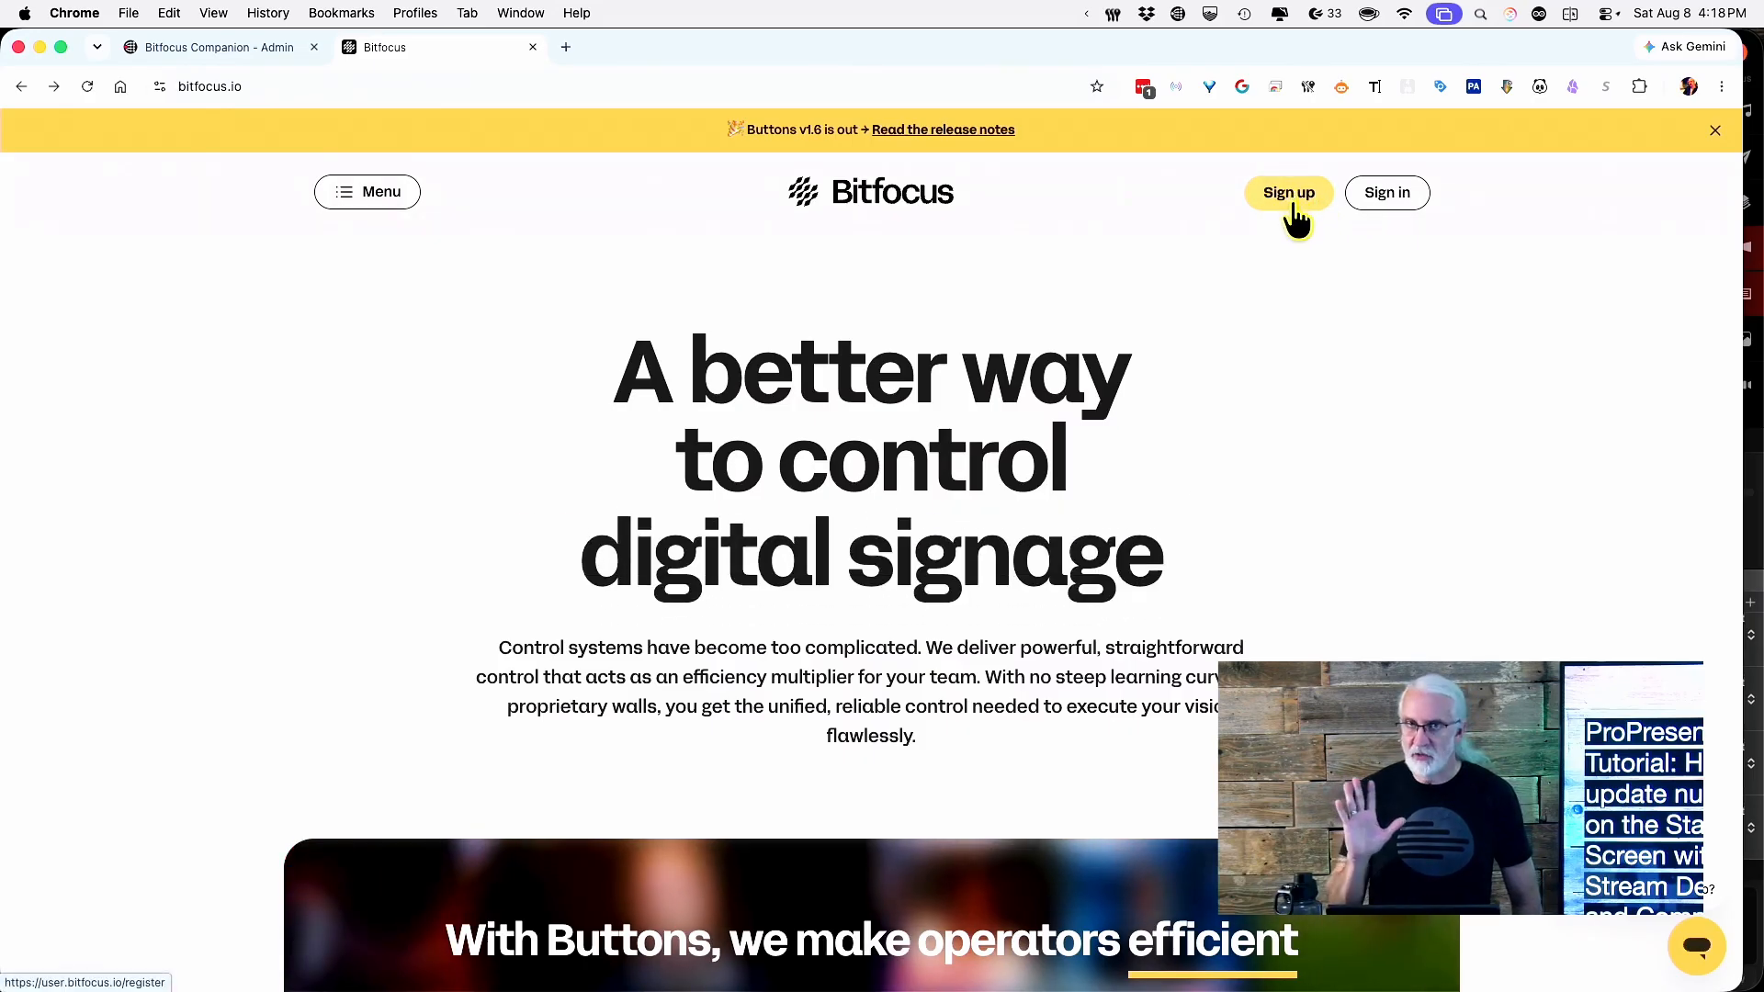
# Sign in to the Bitfocus account and open the Downloads page listing Companion v5.0.3.
pyautogui.click(1389, 196)
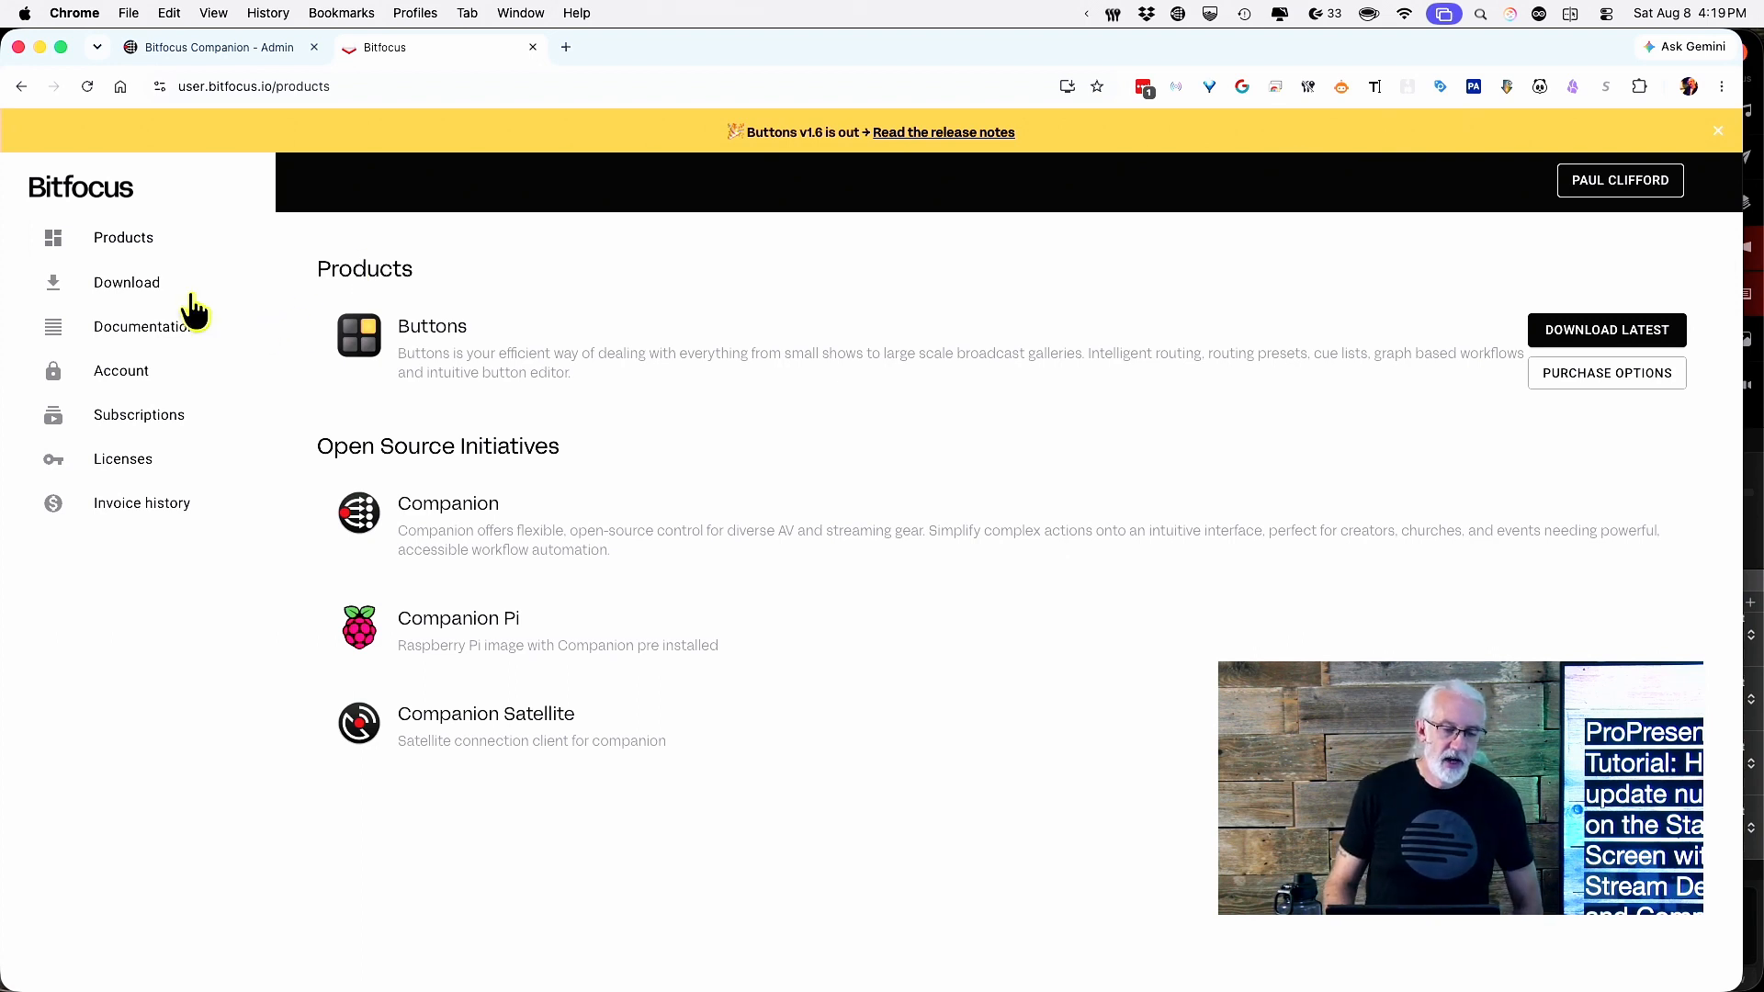
pyautogui.click(147, 286)
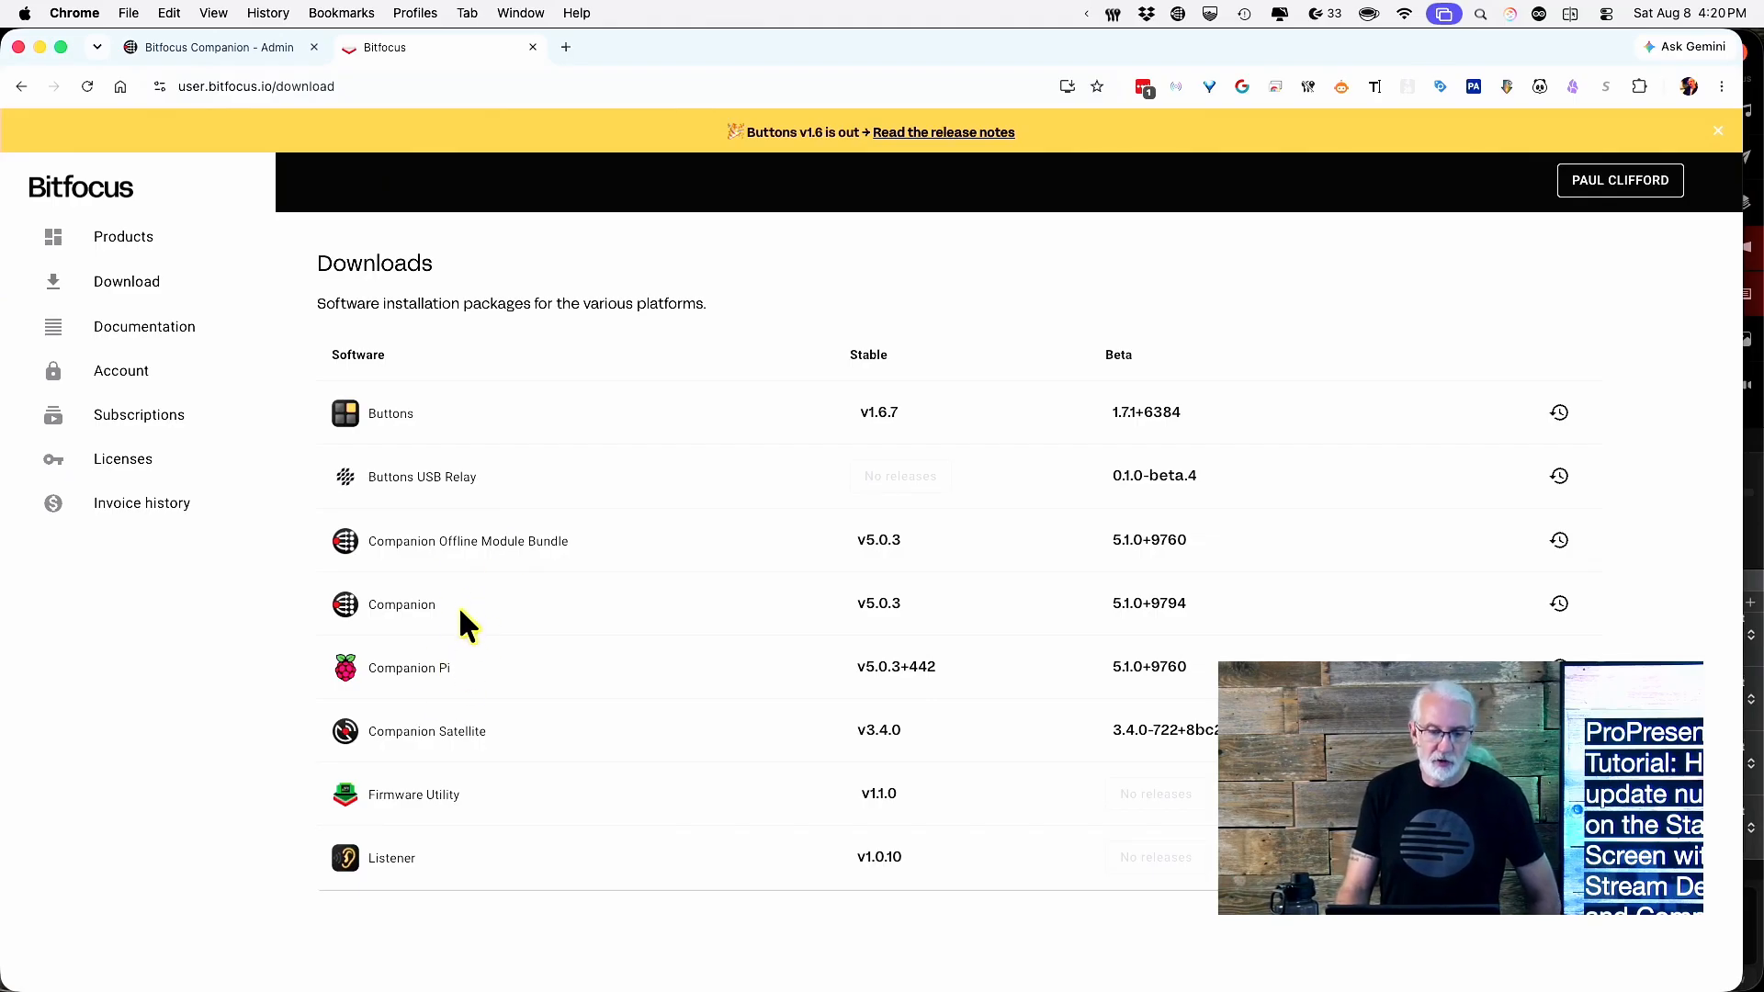
# In Companion's Manage Modules page, search the module list for 'generic da'.
pyautogui.click(209, 64)
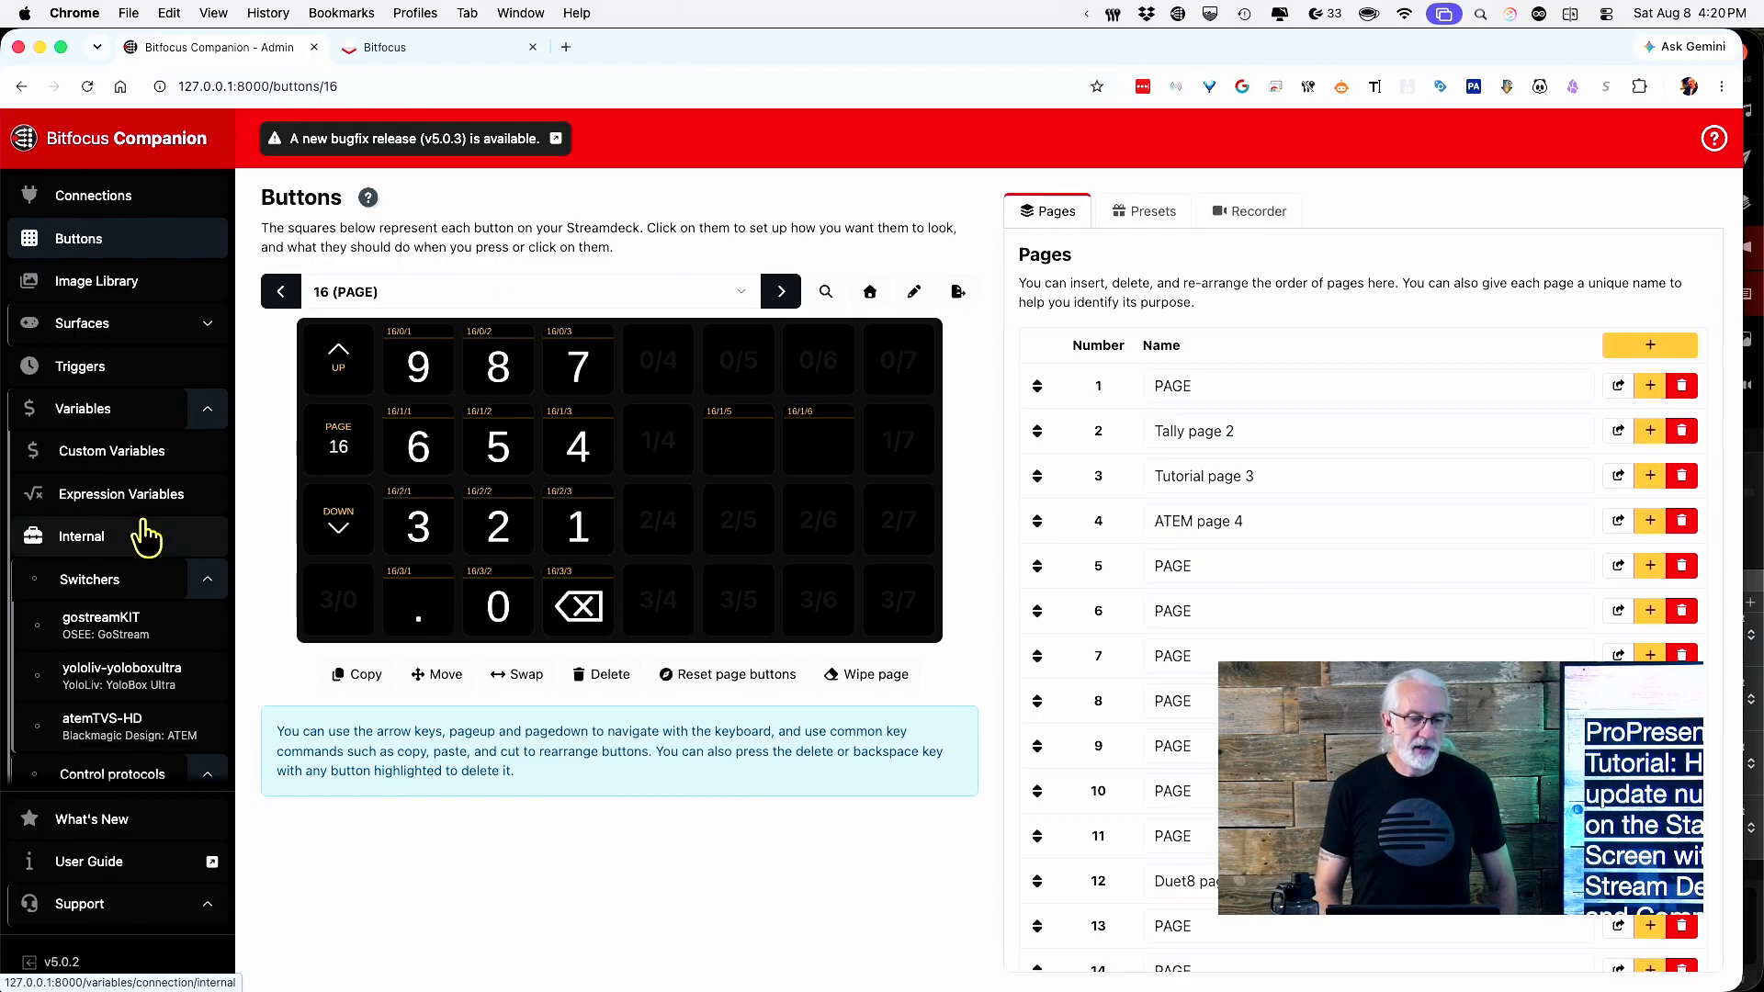
pyautogui.scroll(-2, 145, 536)
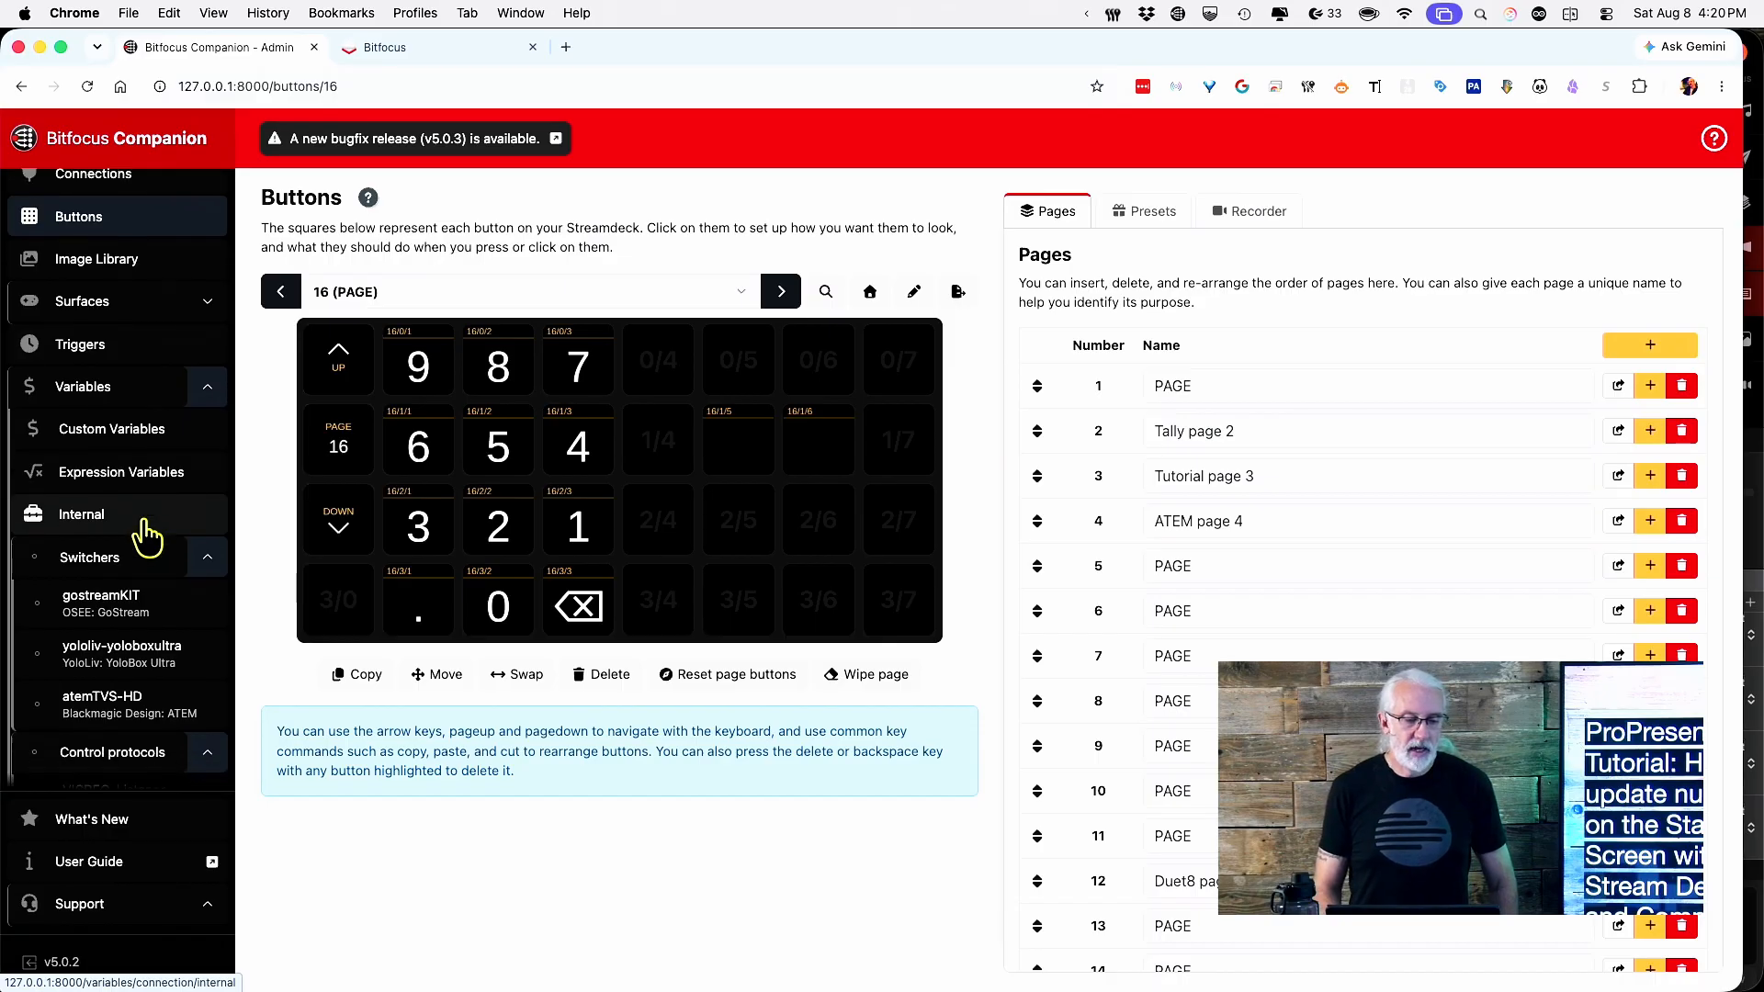
pyautogui.scroll(-10, 145, 536)
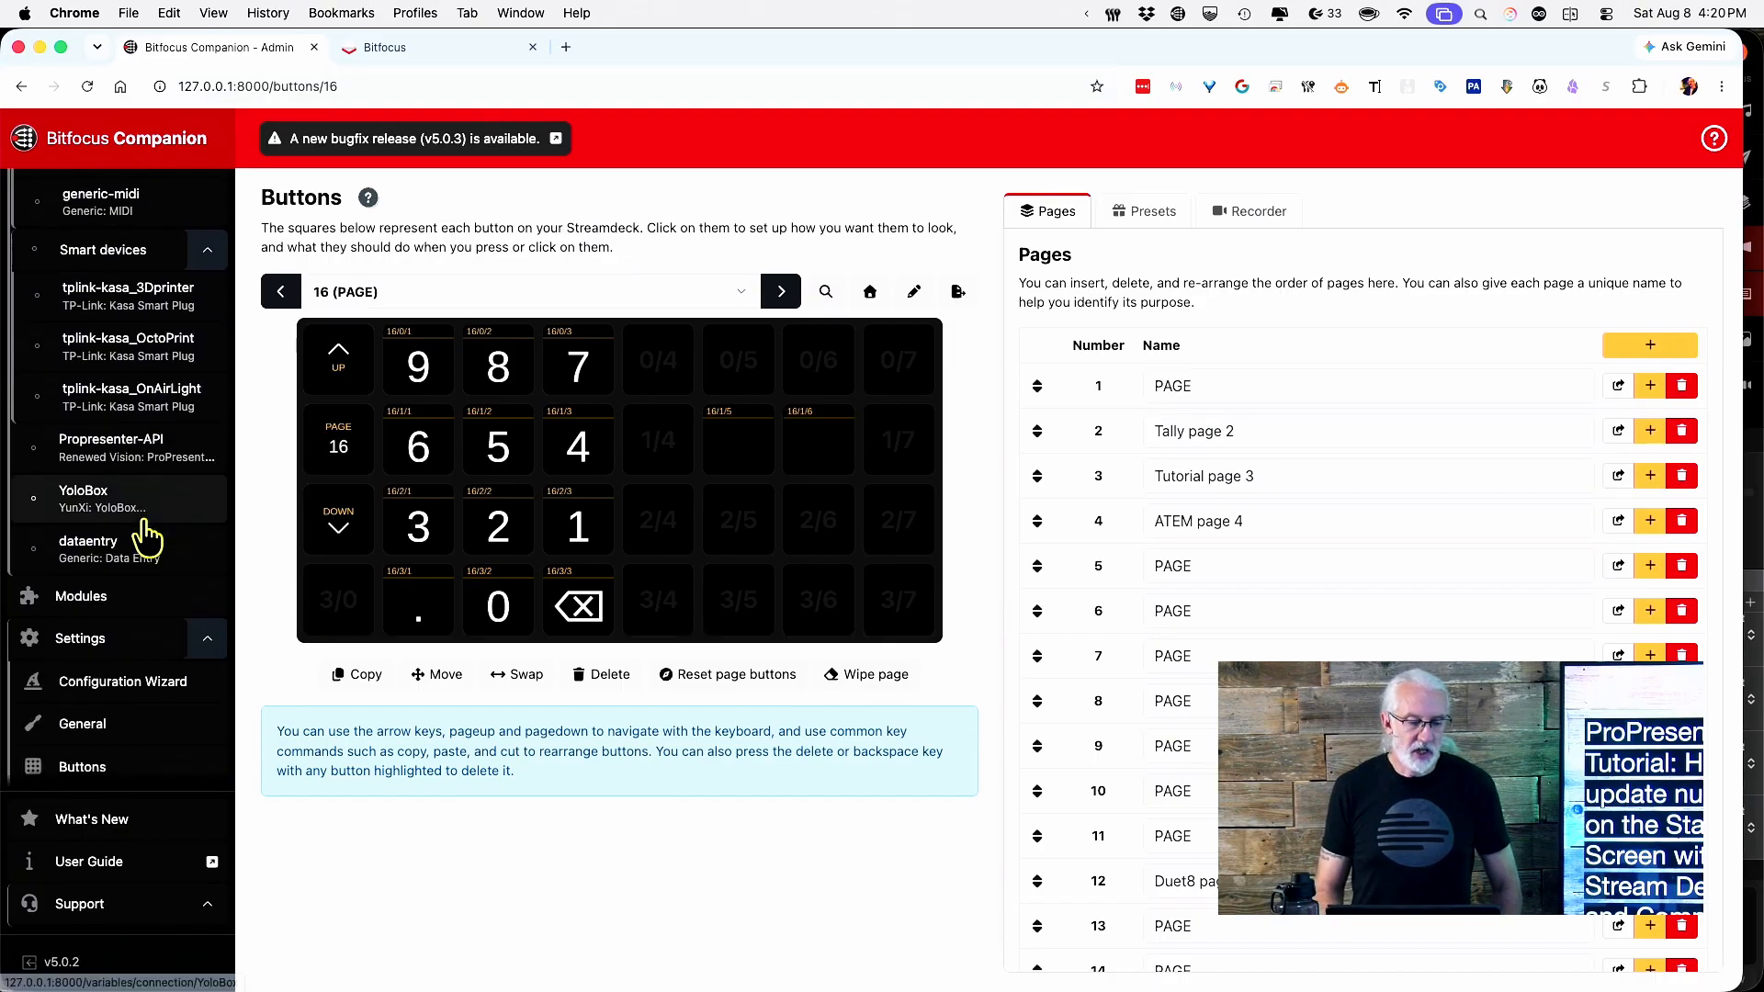
pyautogui.click(106, 470)
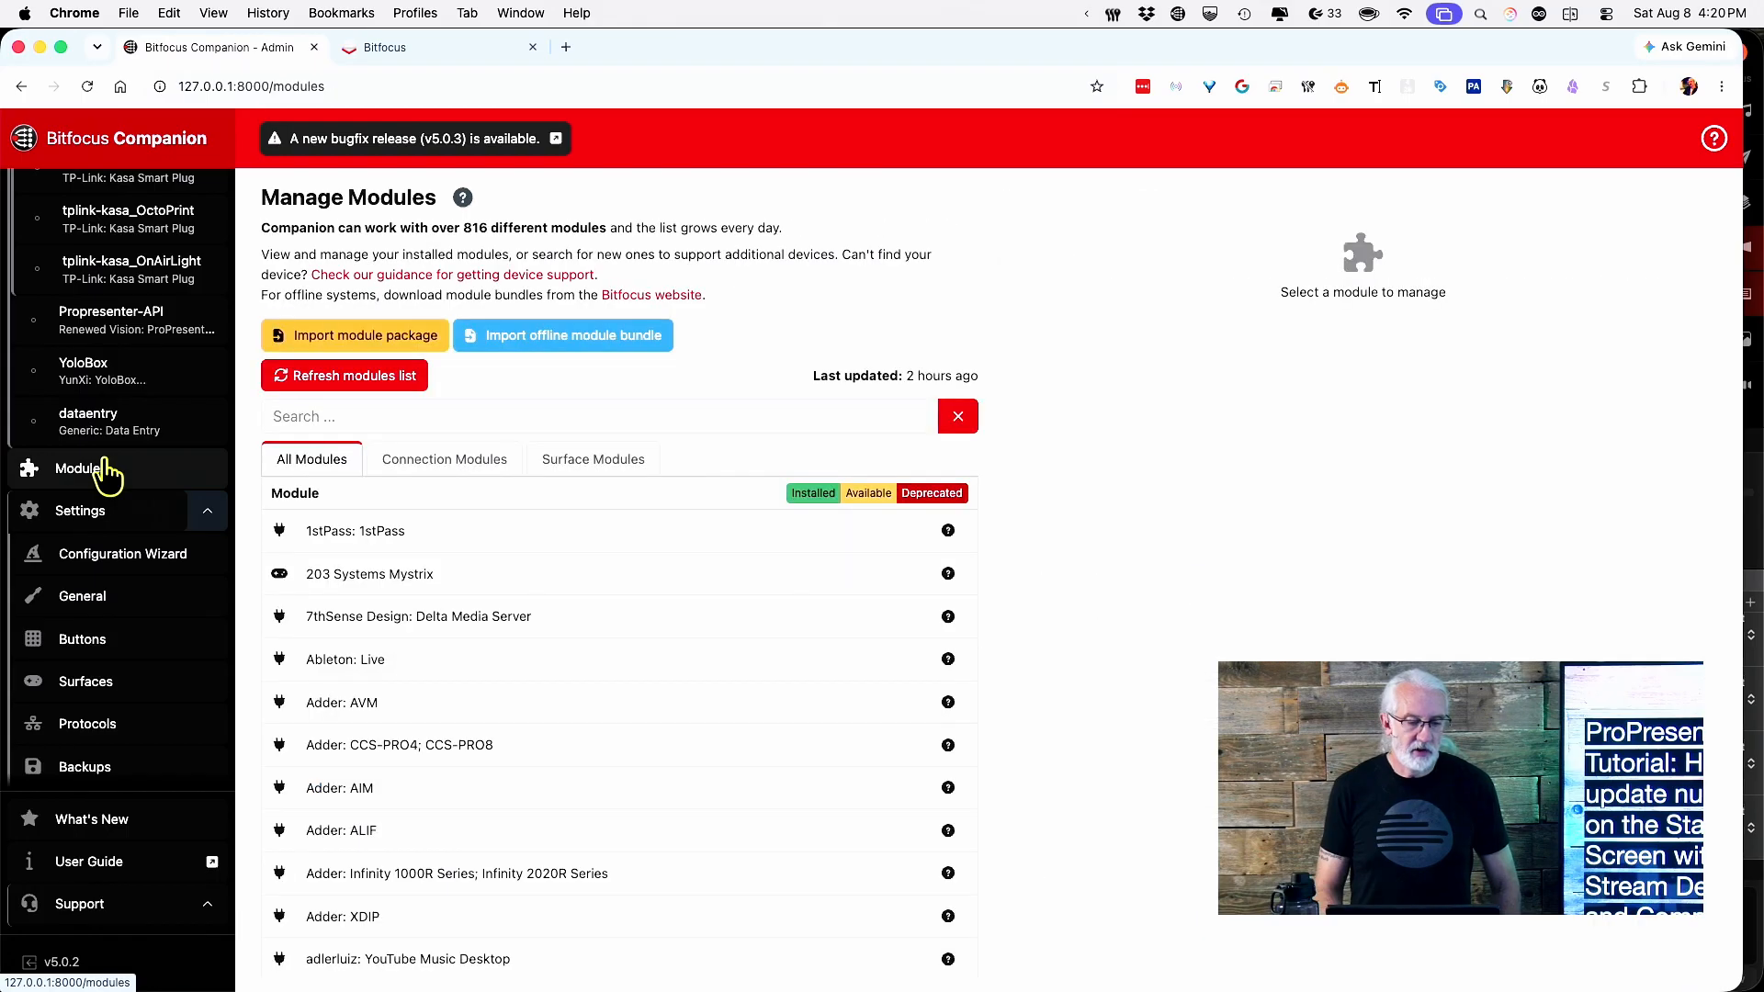
pyautogui.click(406, 418)
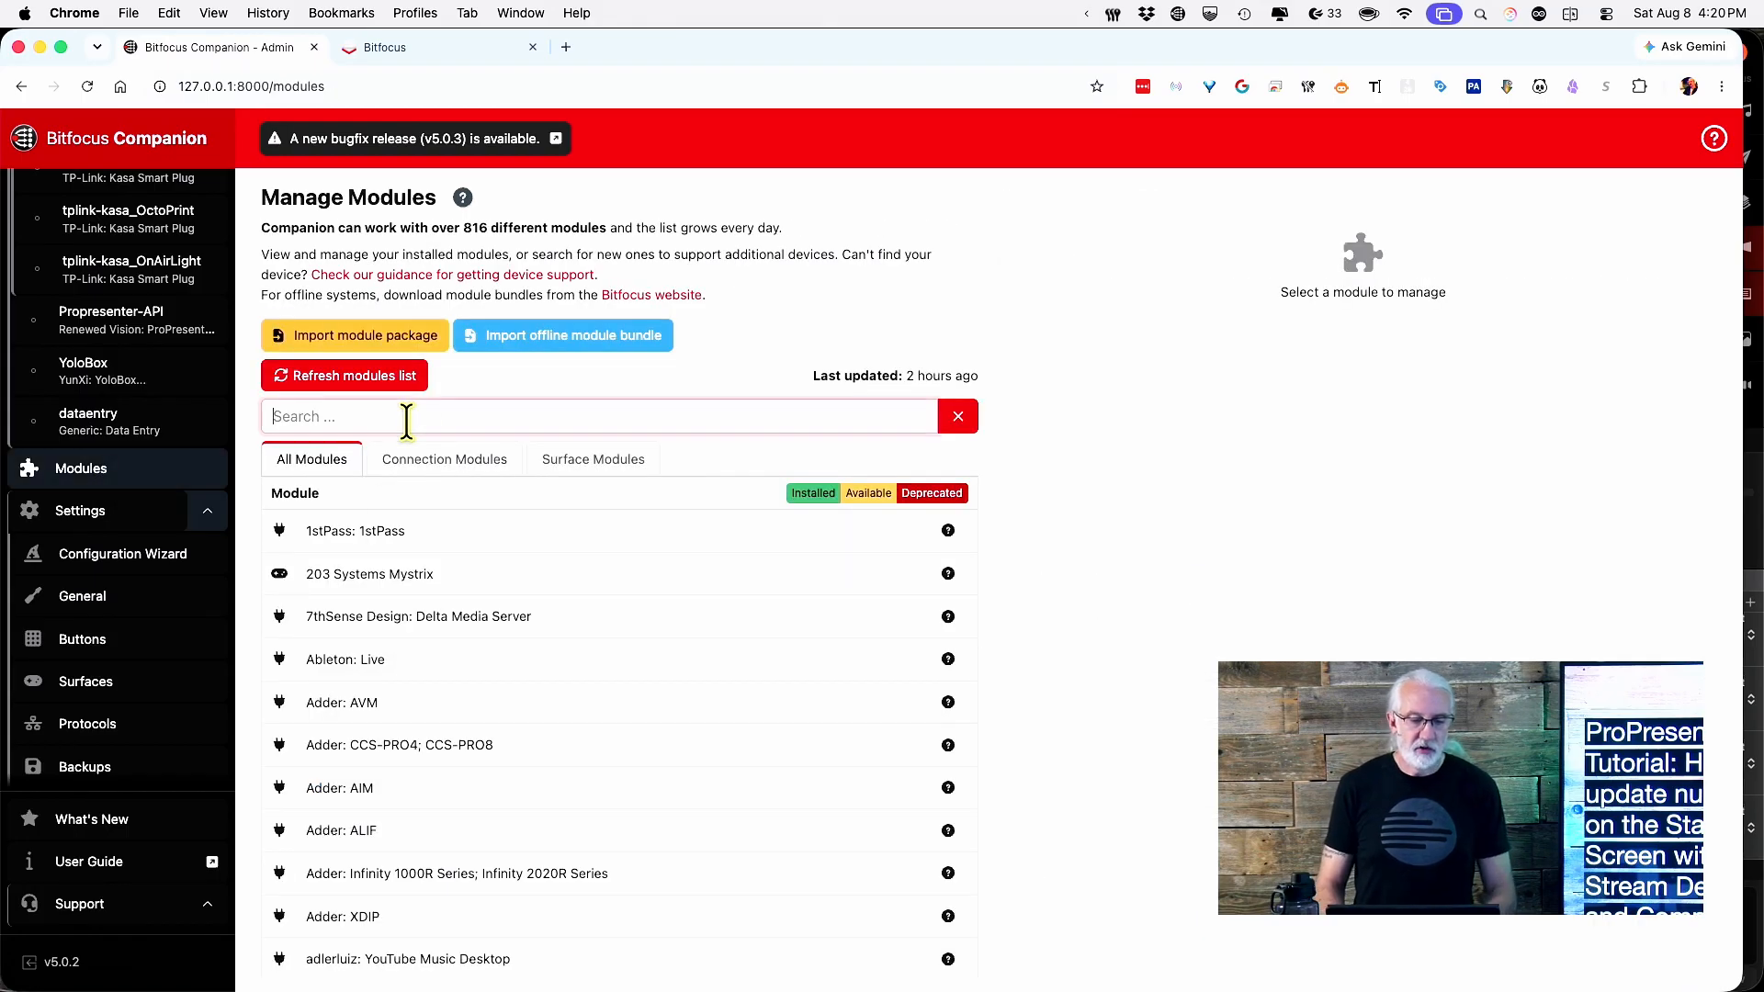
pyautogui.write('gene')
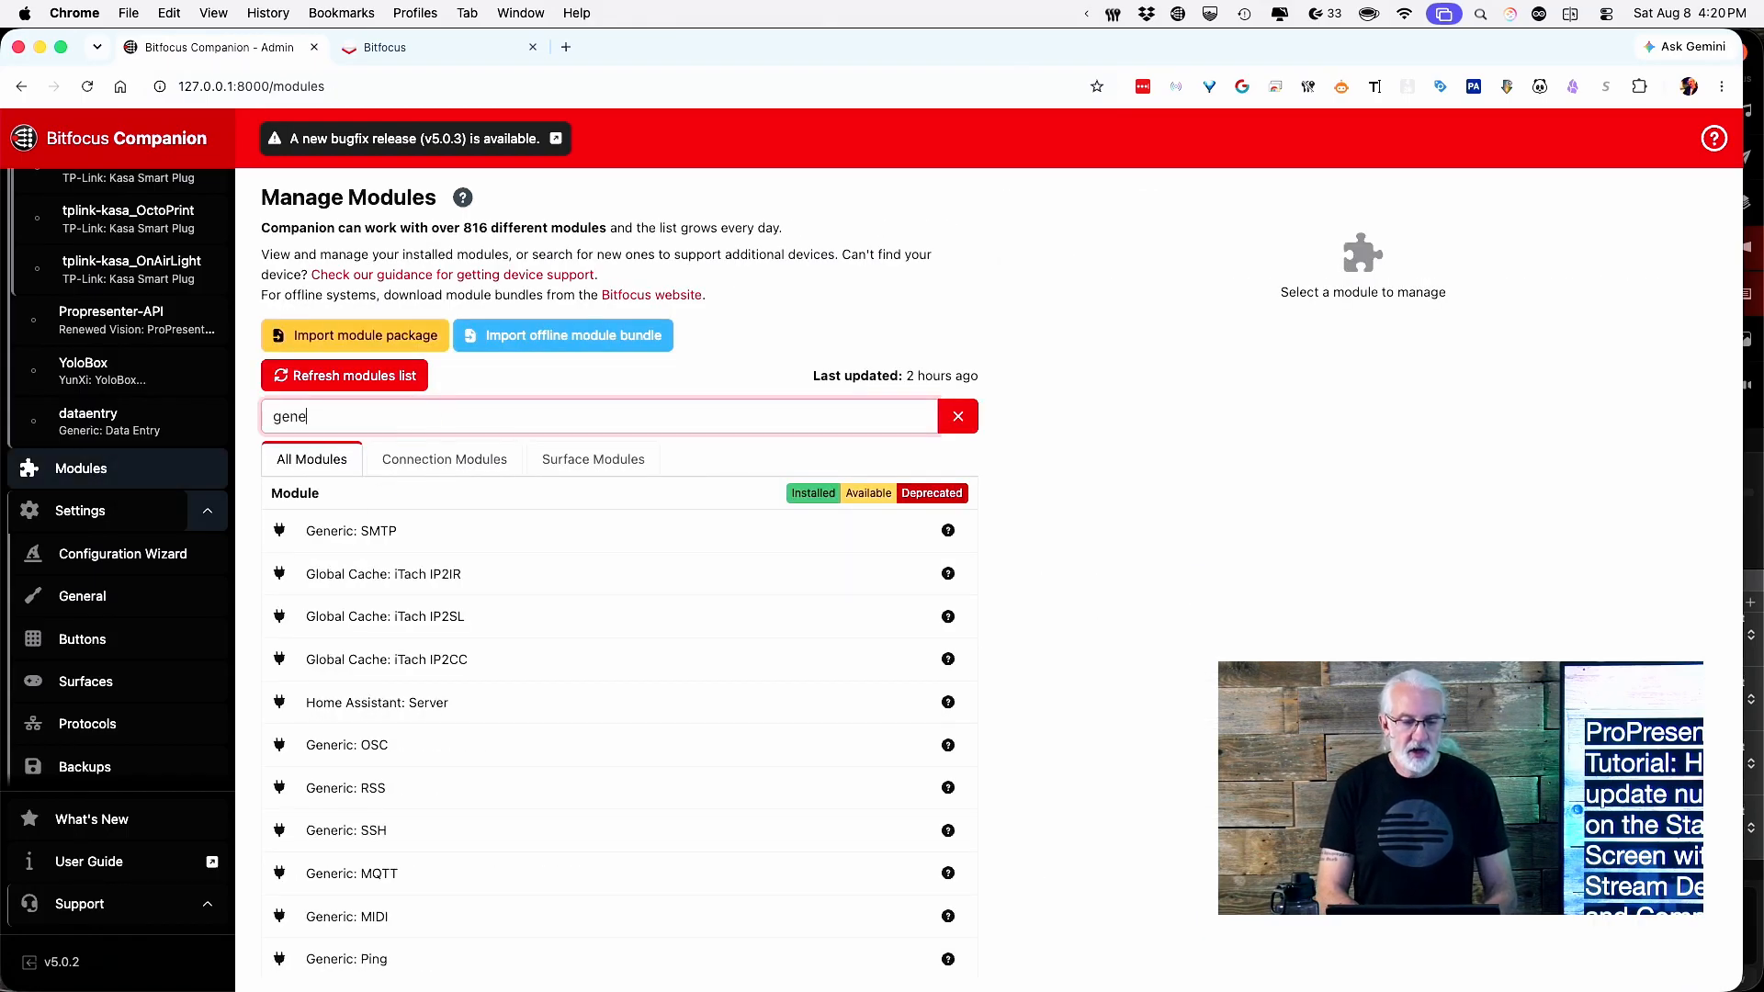
pyautogui.write('ric')
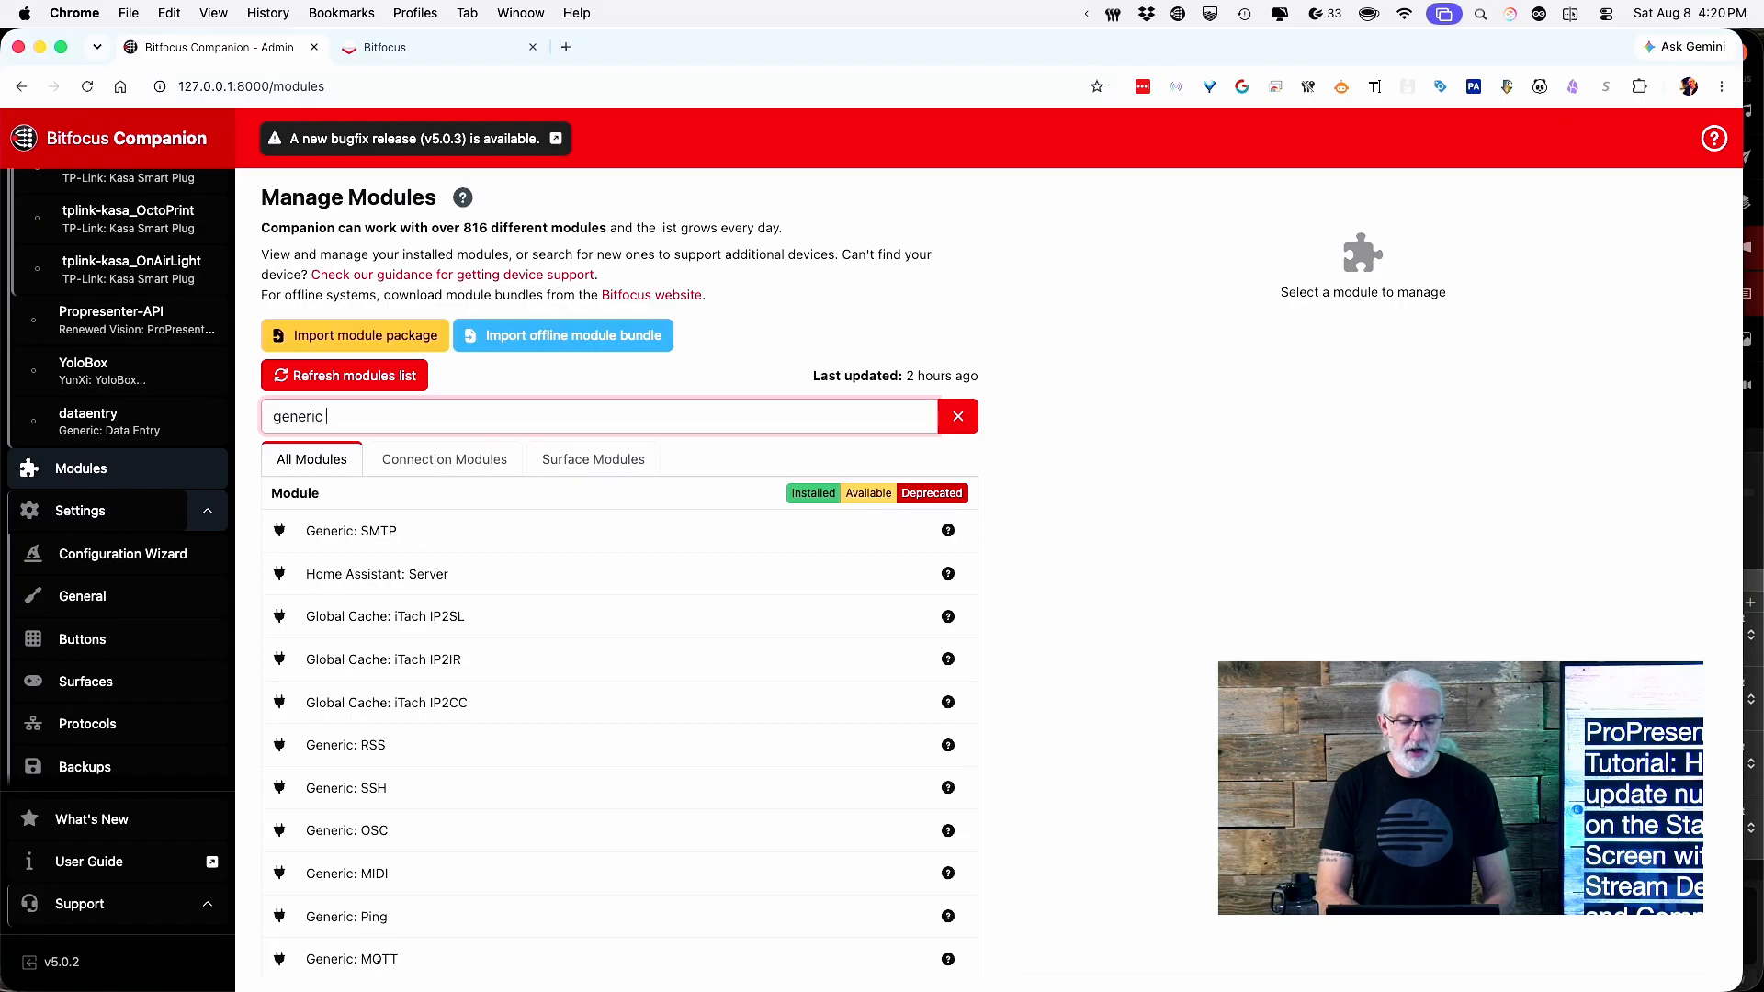
pyautogui.write(' d')
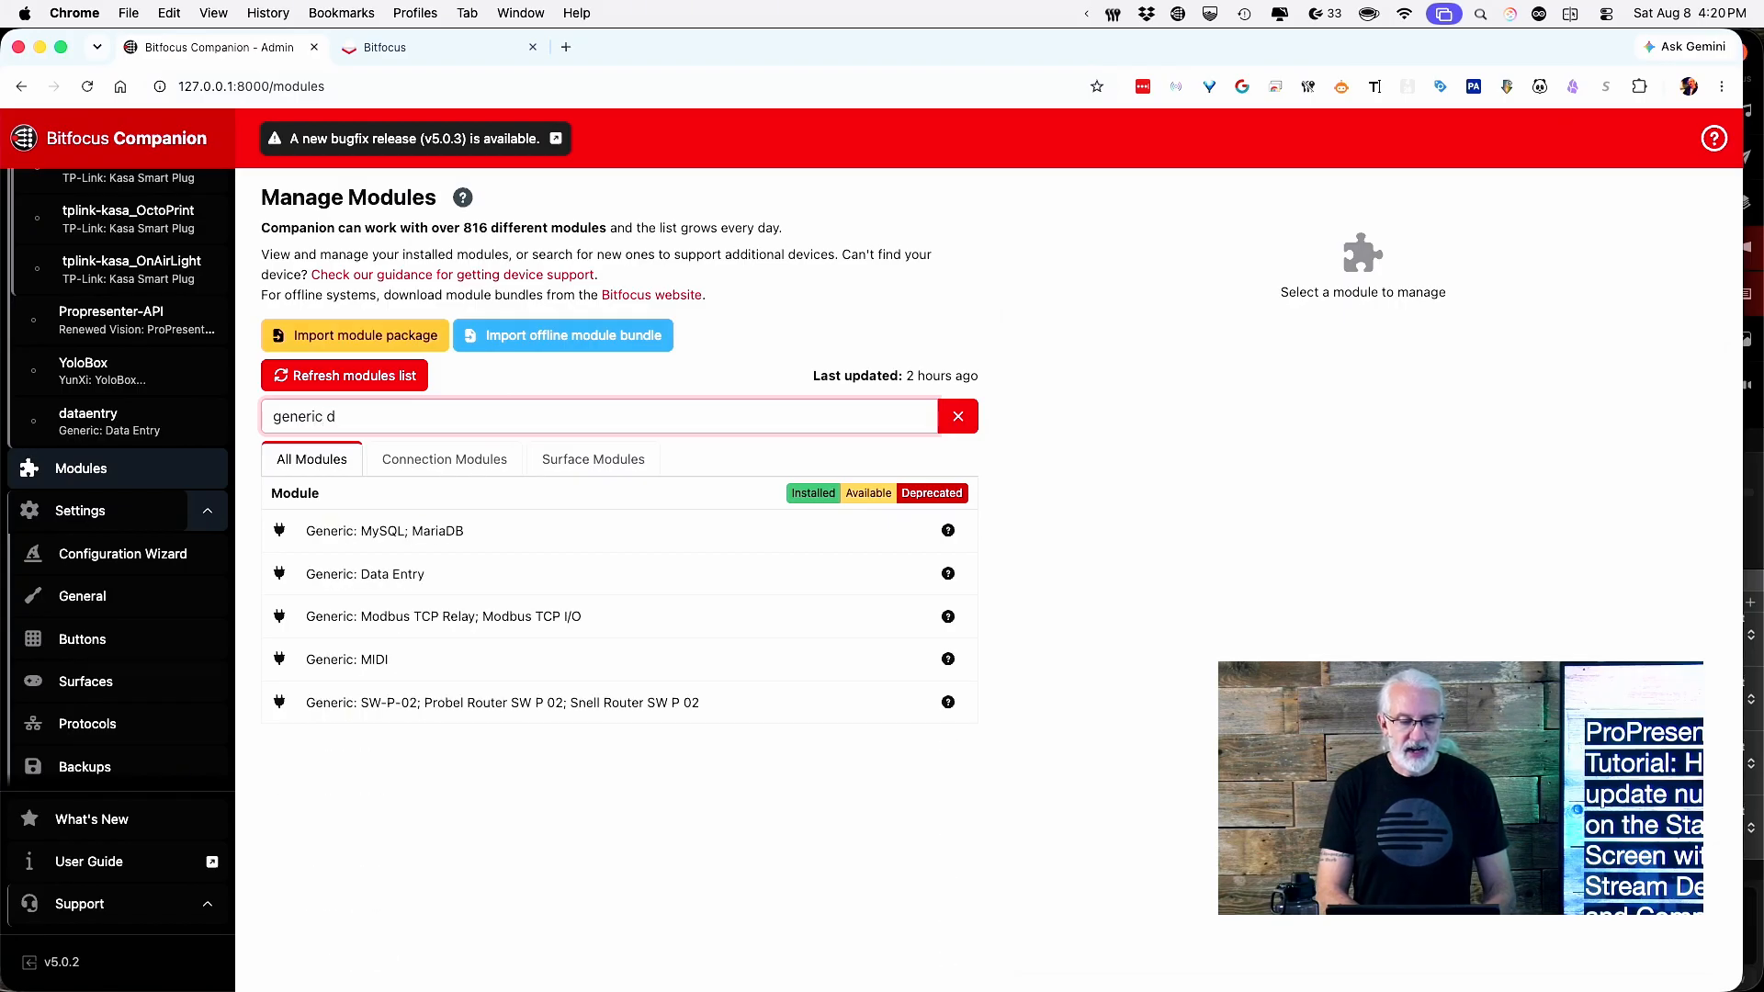
pyautogui.write('a')
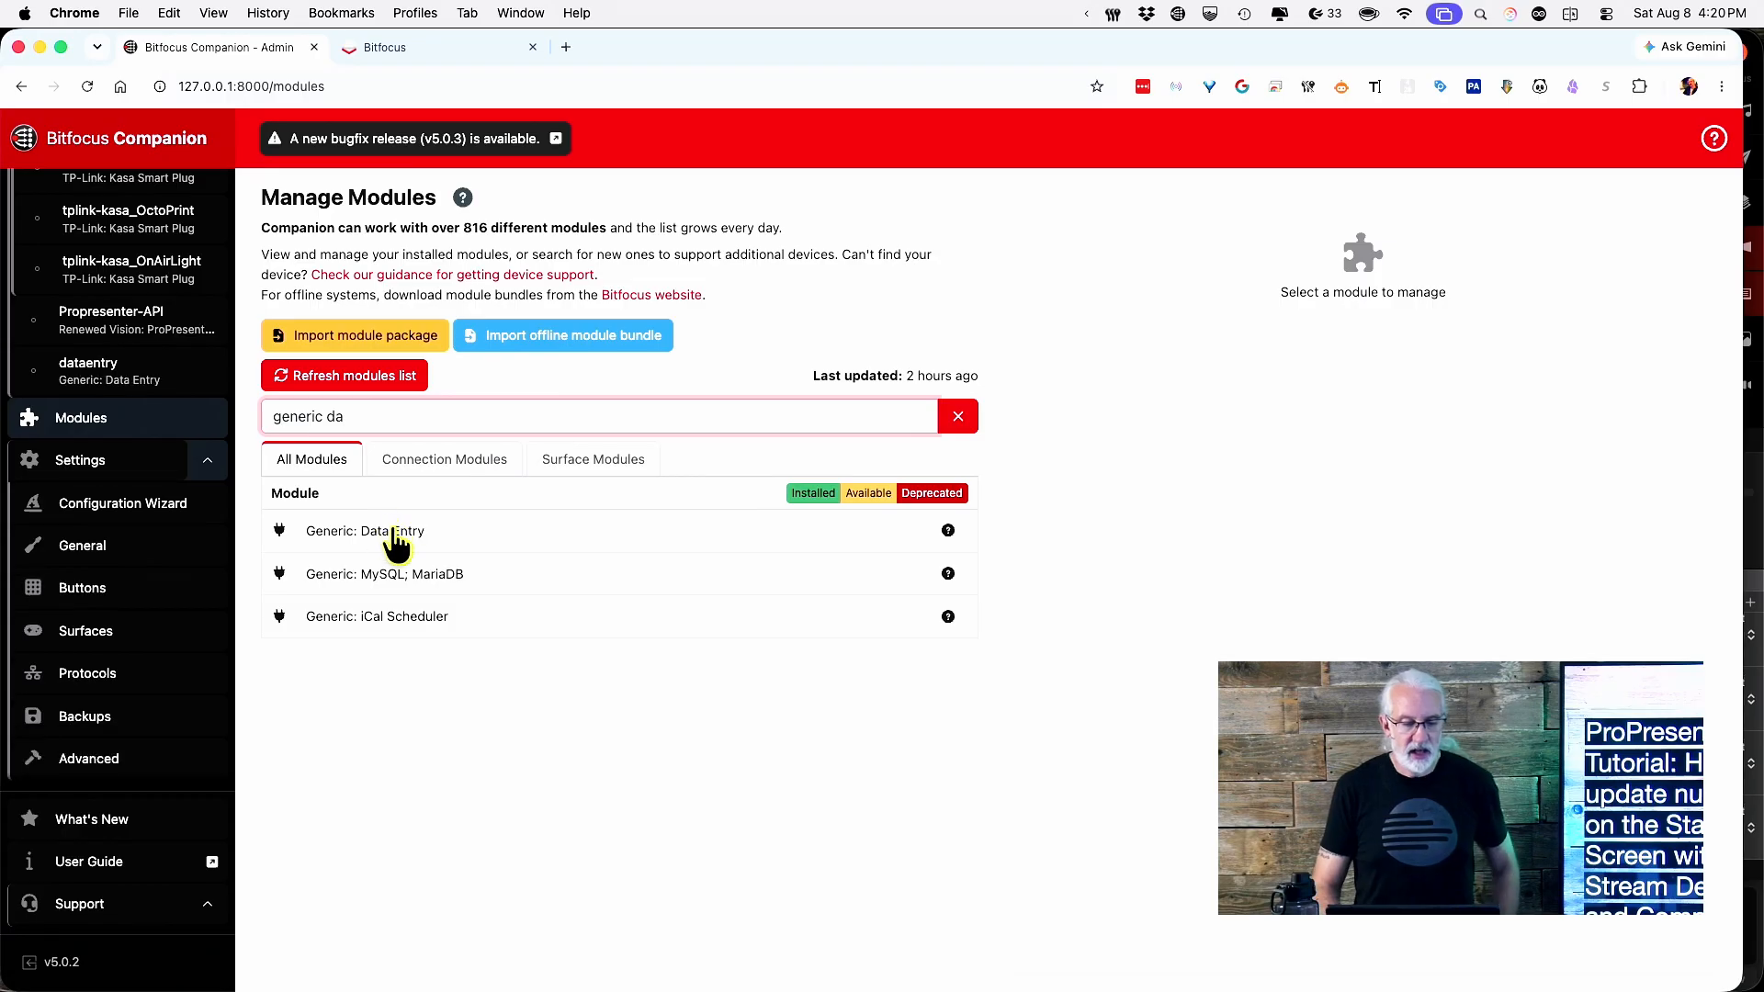
# Compare the Generic: Data Entry and Generic: MySQL; MariaDB module details, returning to Data Entry.
pyautogui.click(393, 536)
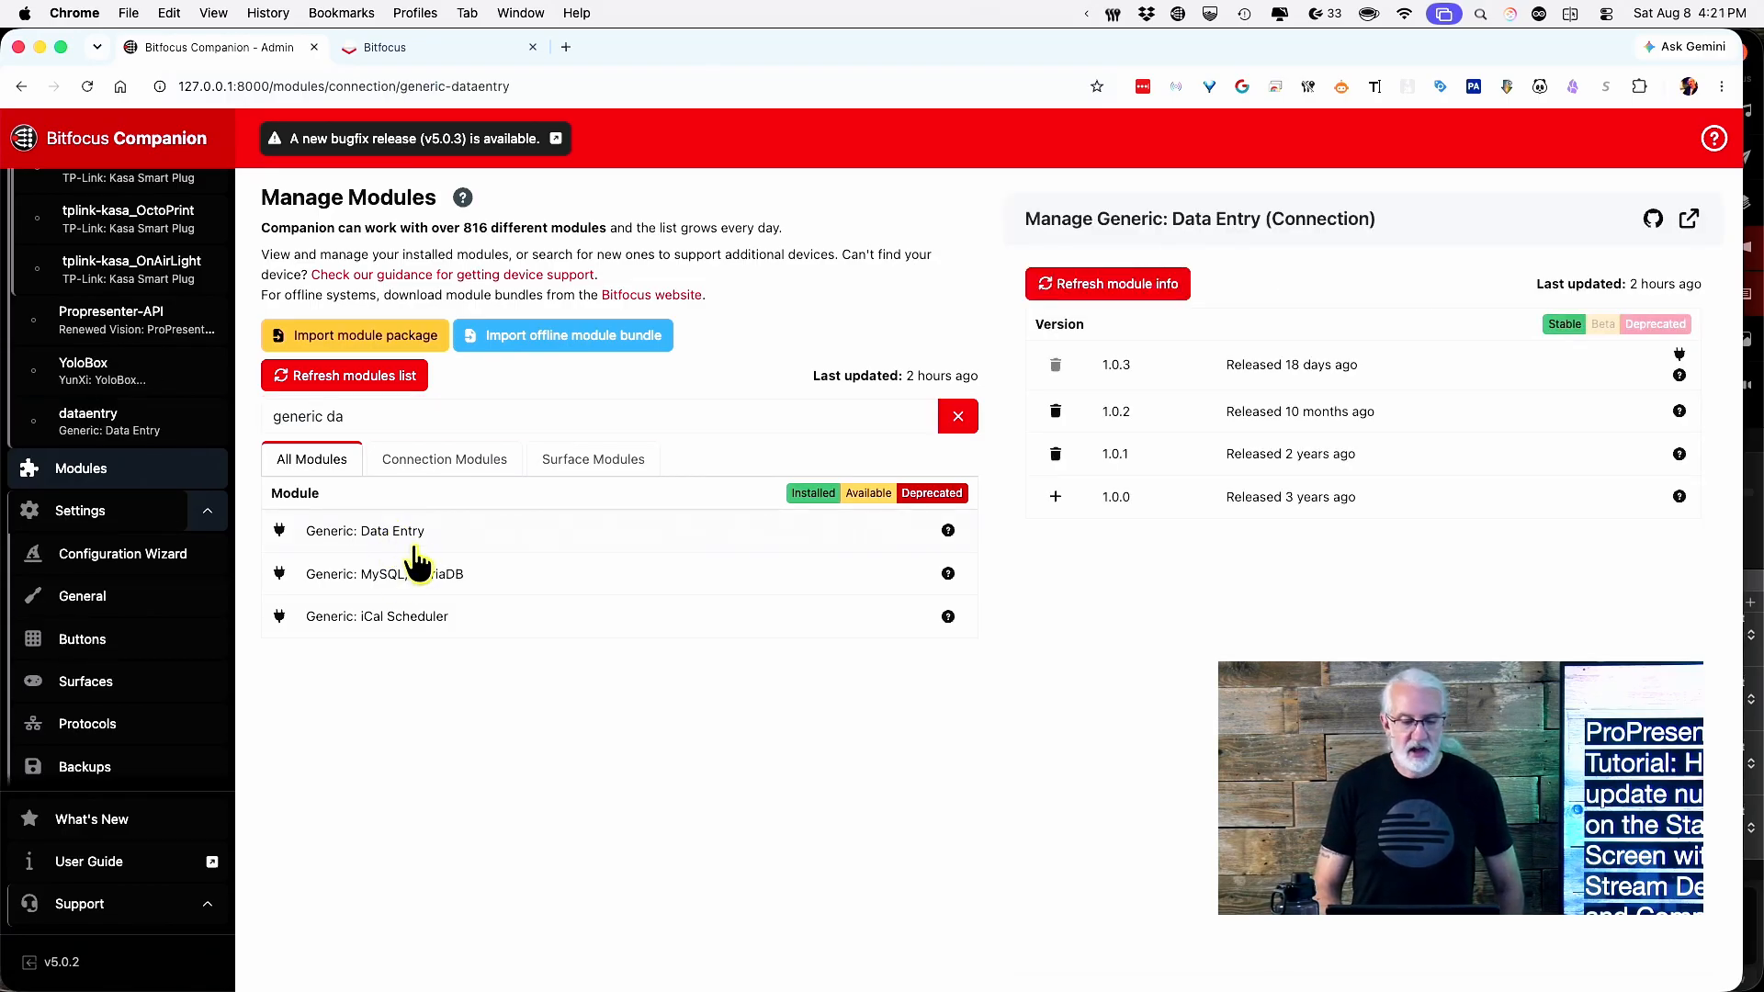
pyautogui.click(409, 579)
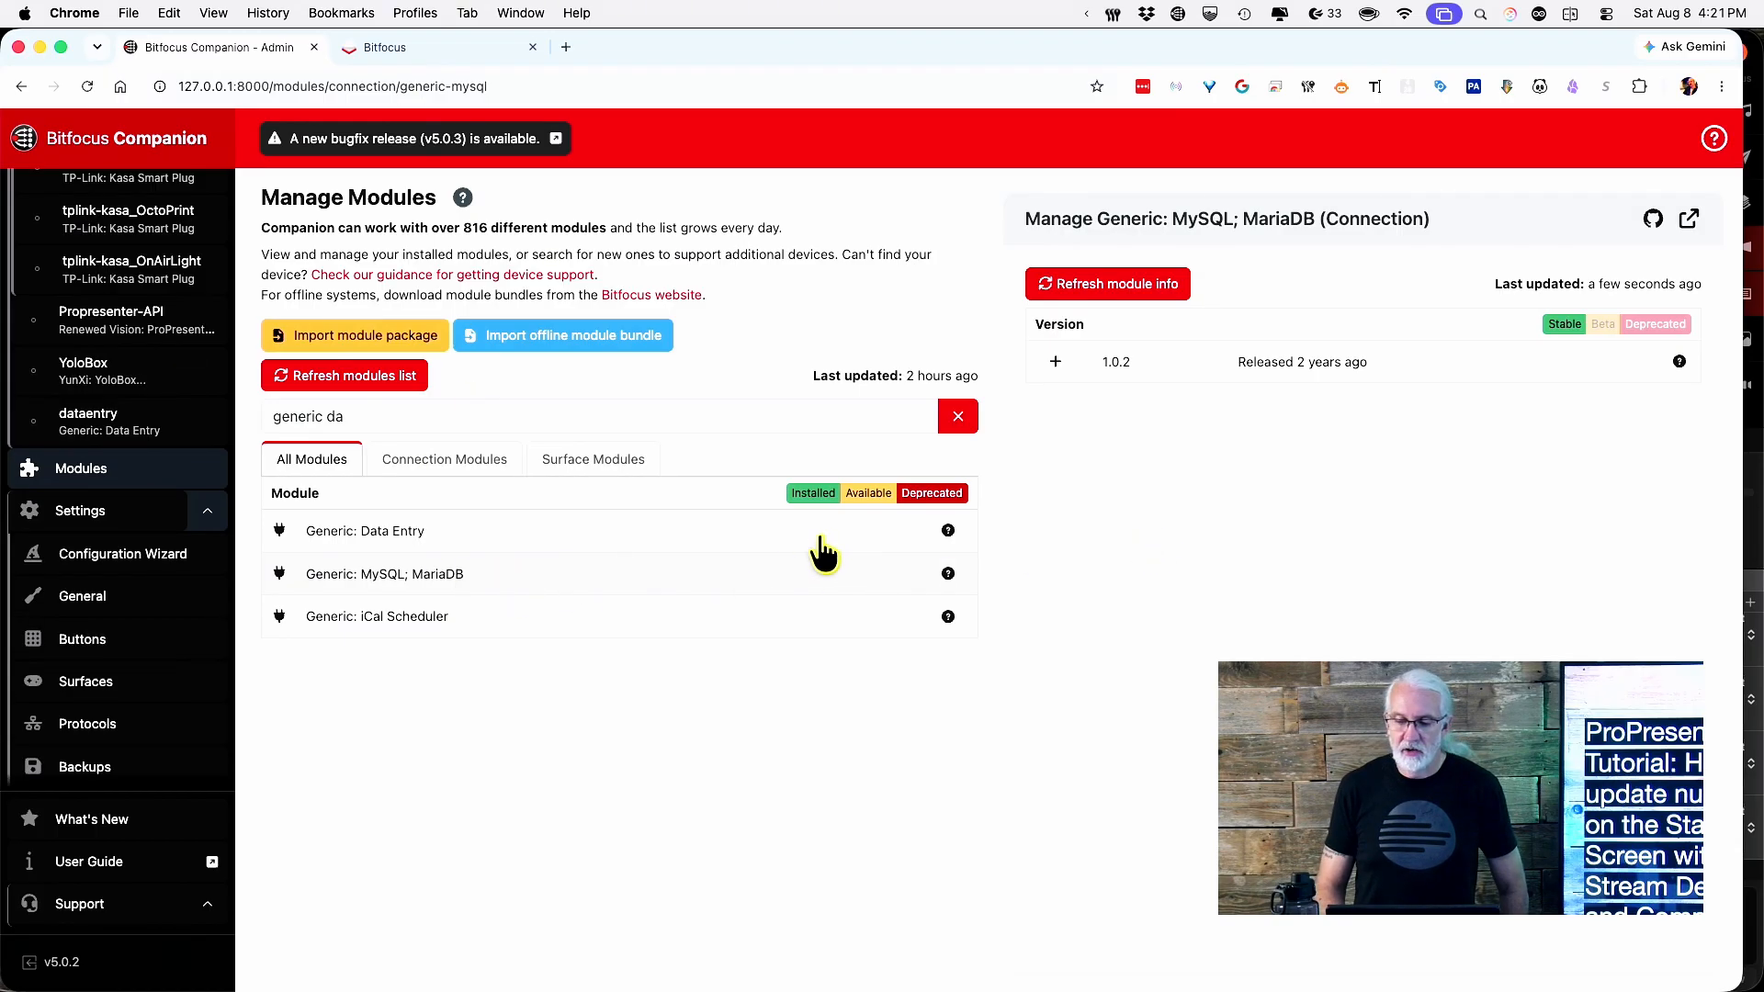
pyautogui.click(431, 542)
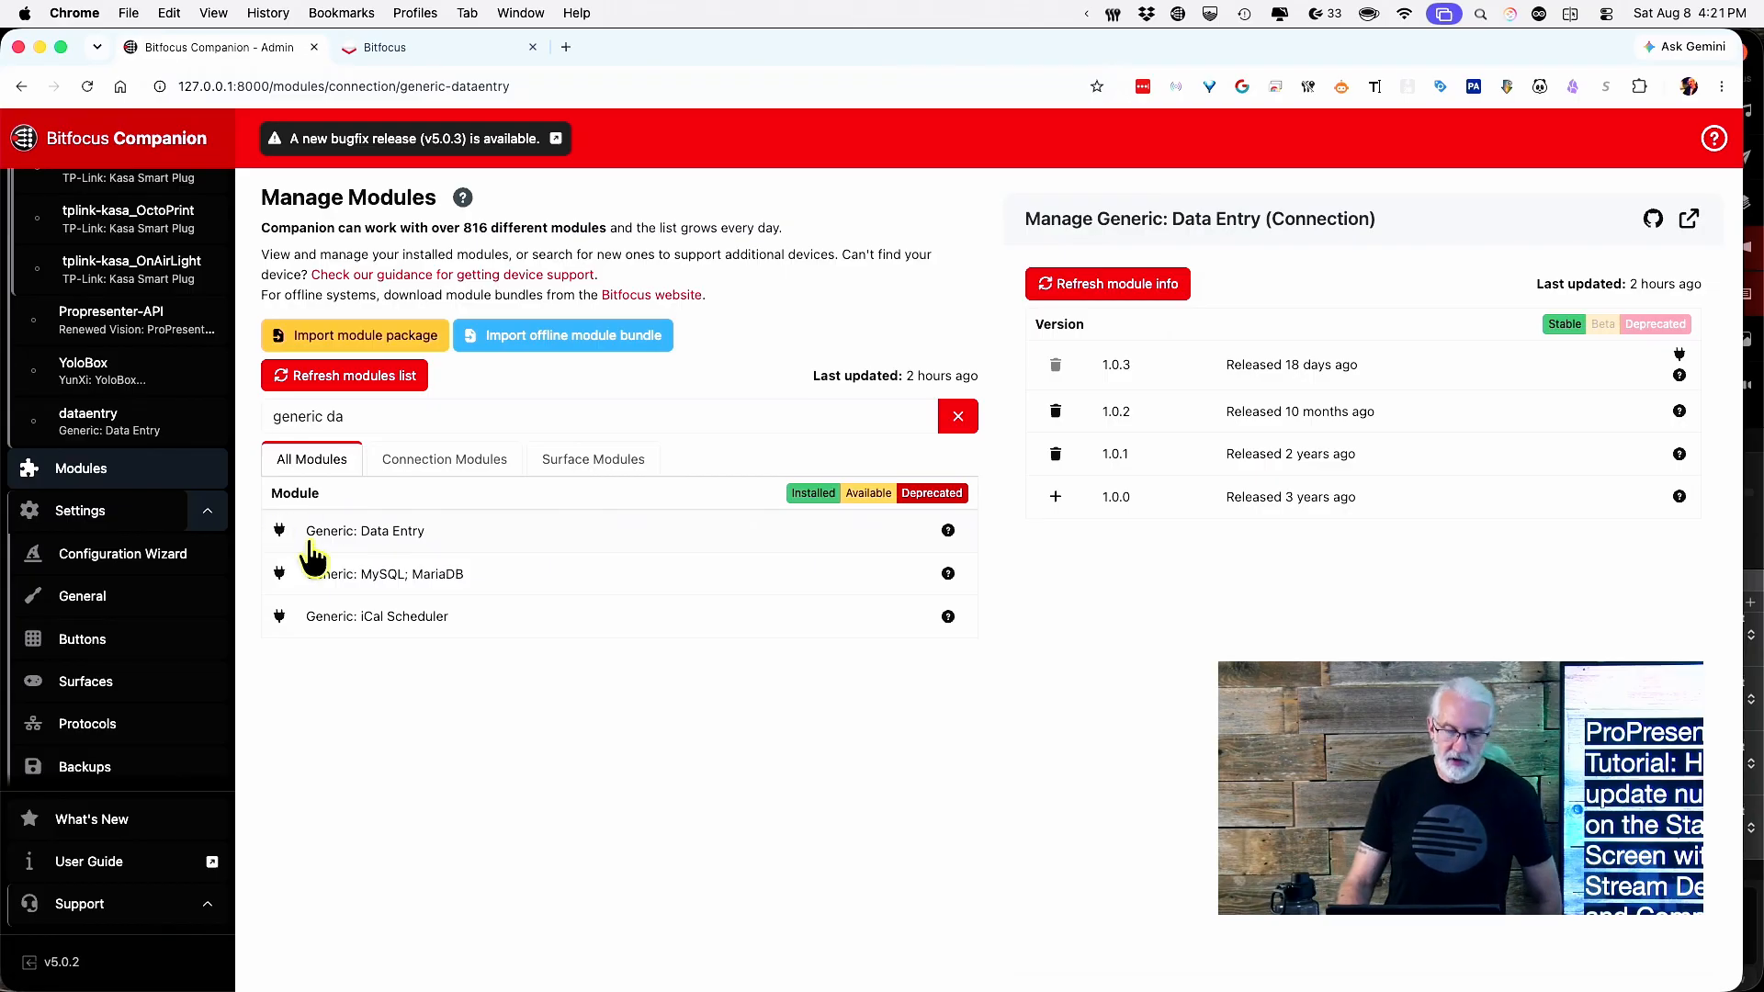
# Go back to the page 16 button grid with the Presets panel showing.
pyautogui.scroll(10, 115, 451)
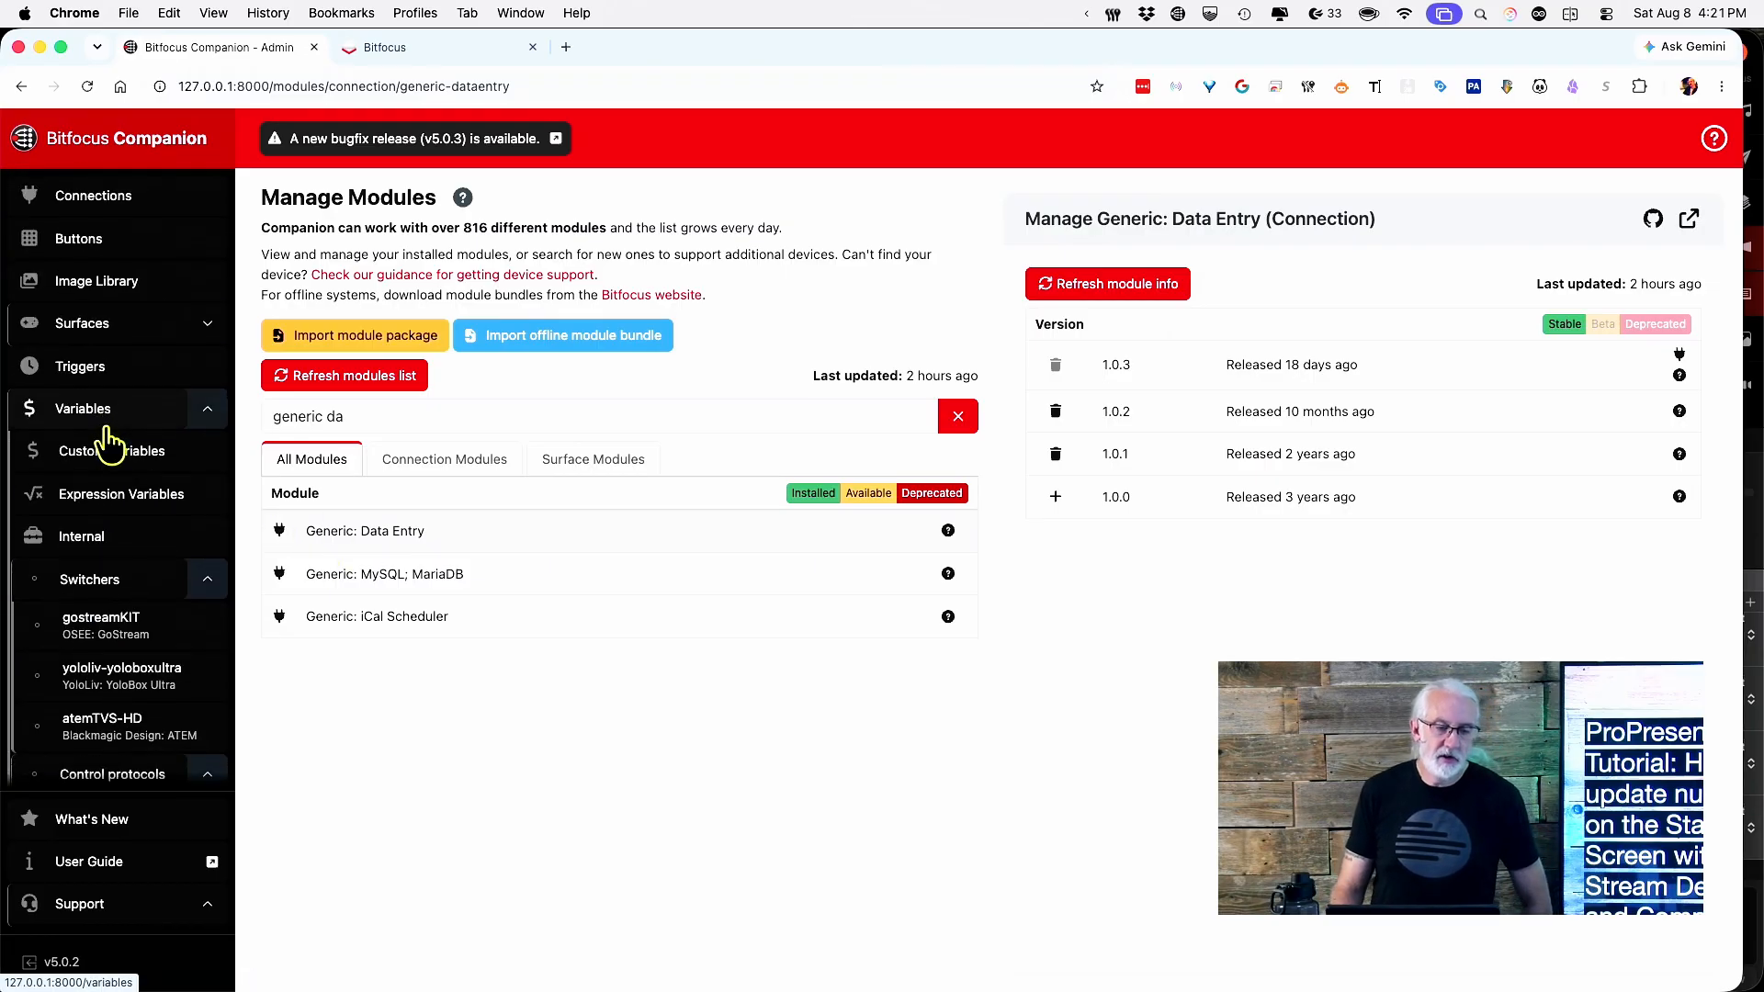
pyautogui.click(78, 242)
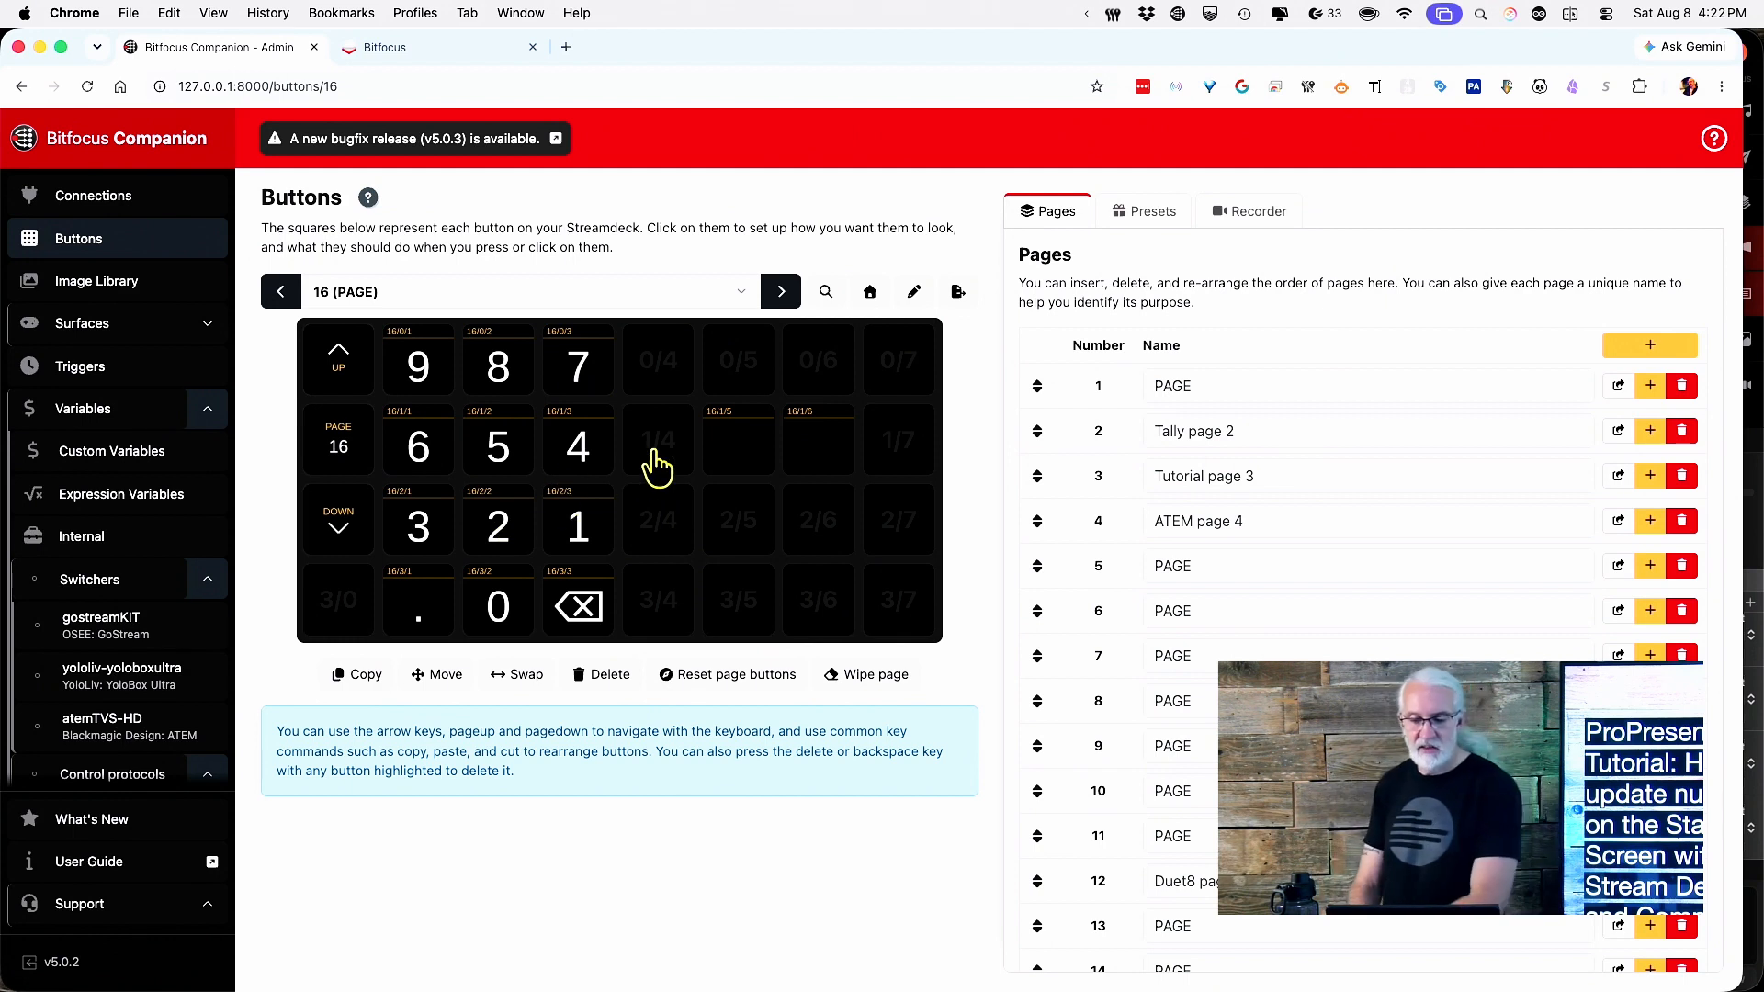
pyautogui.click(1163, 213)
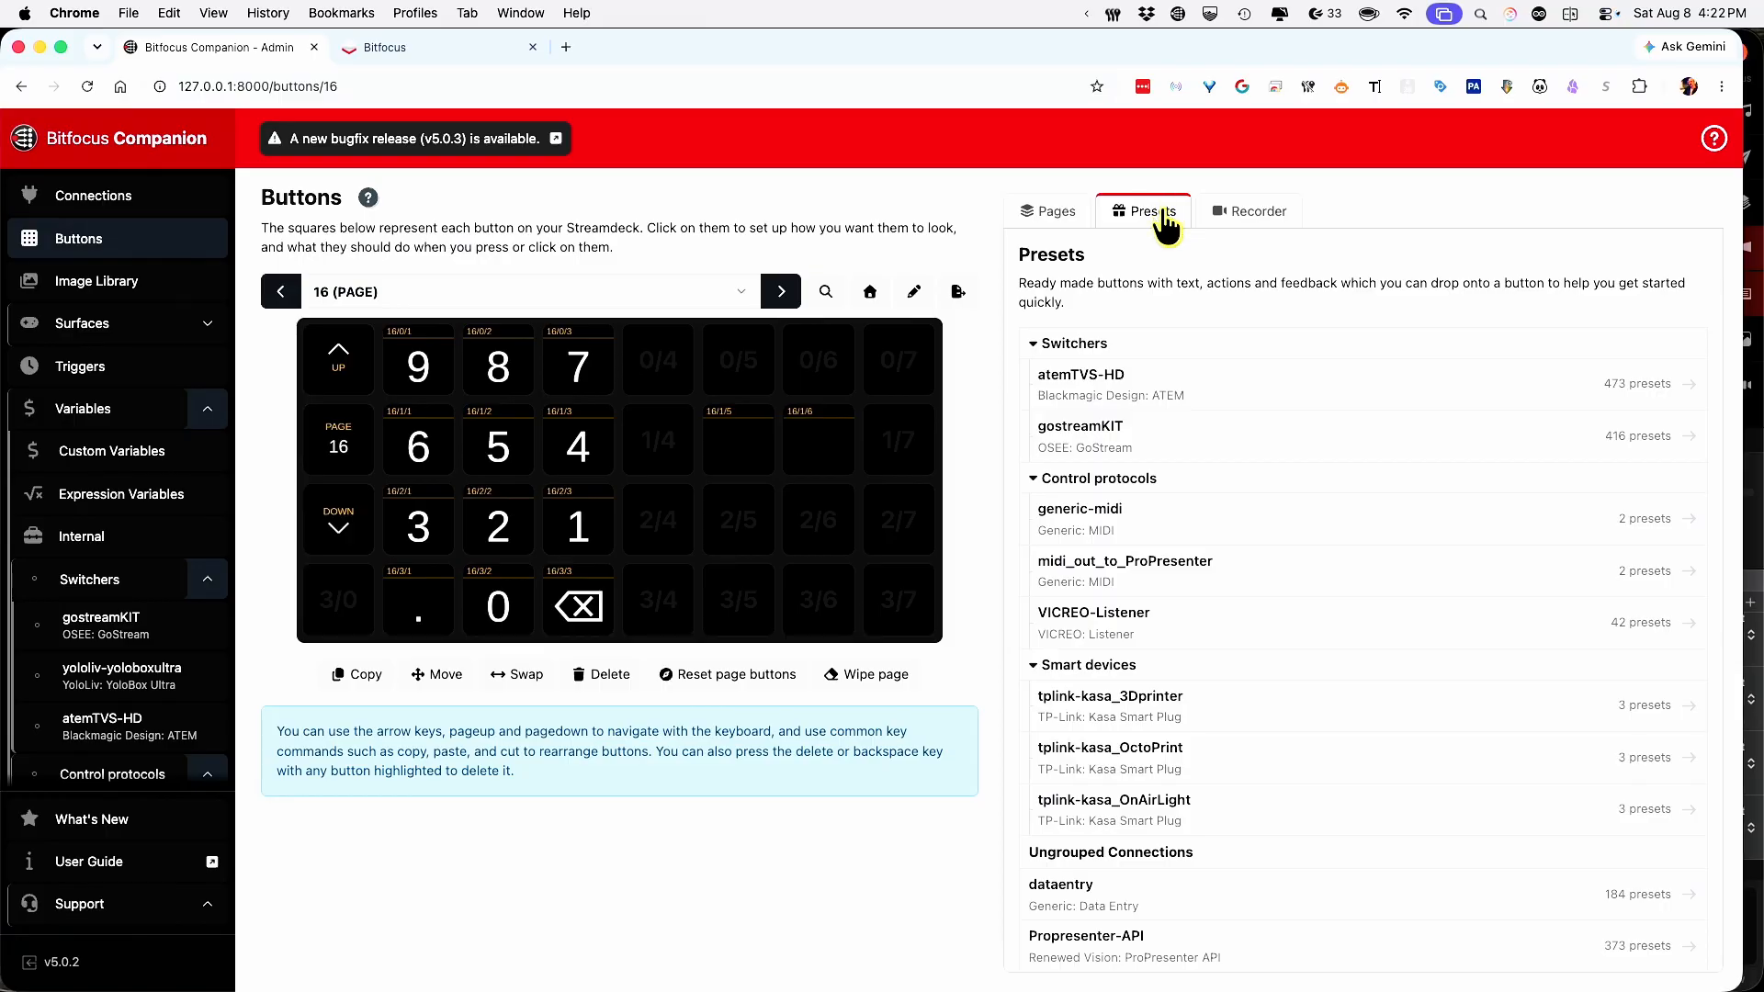
# Drag a '2' key from the dataentry presets onto empty button 16/2/6.
pyautogui.scroll(-4, 1153, 597)
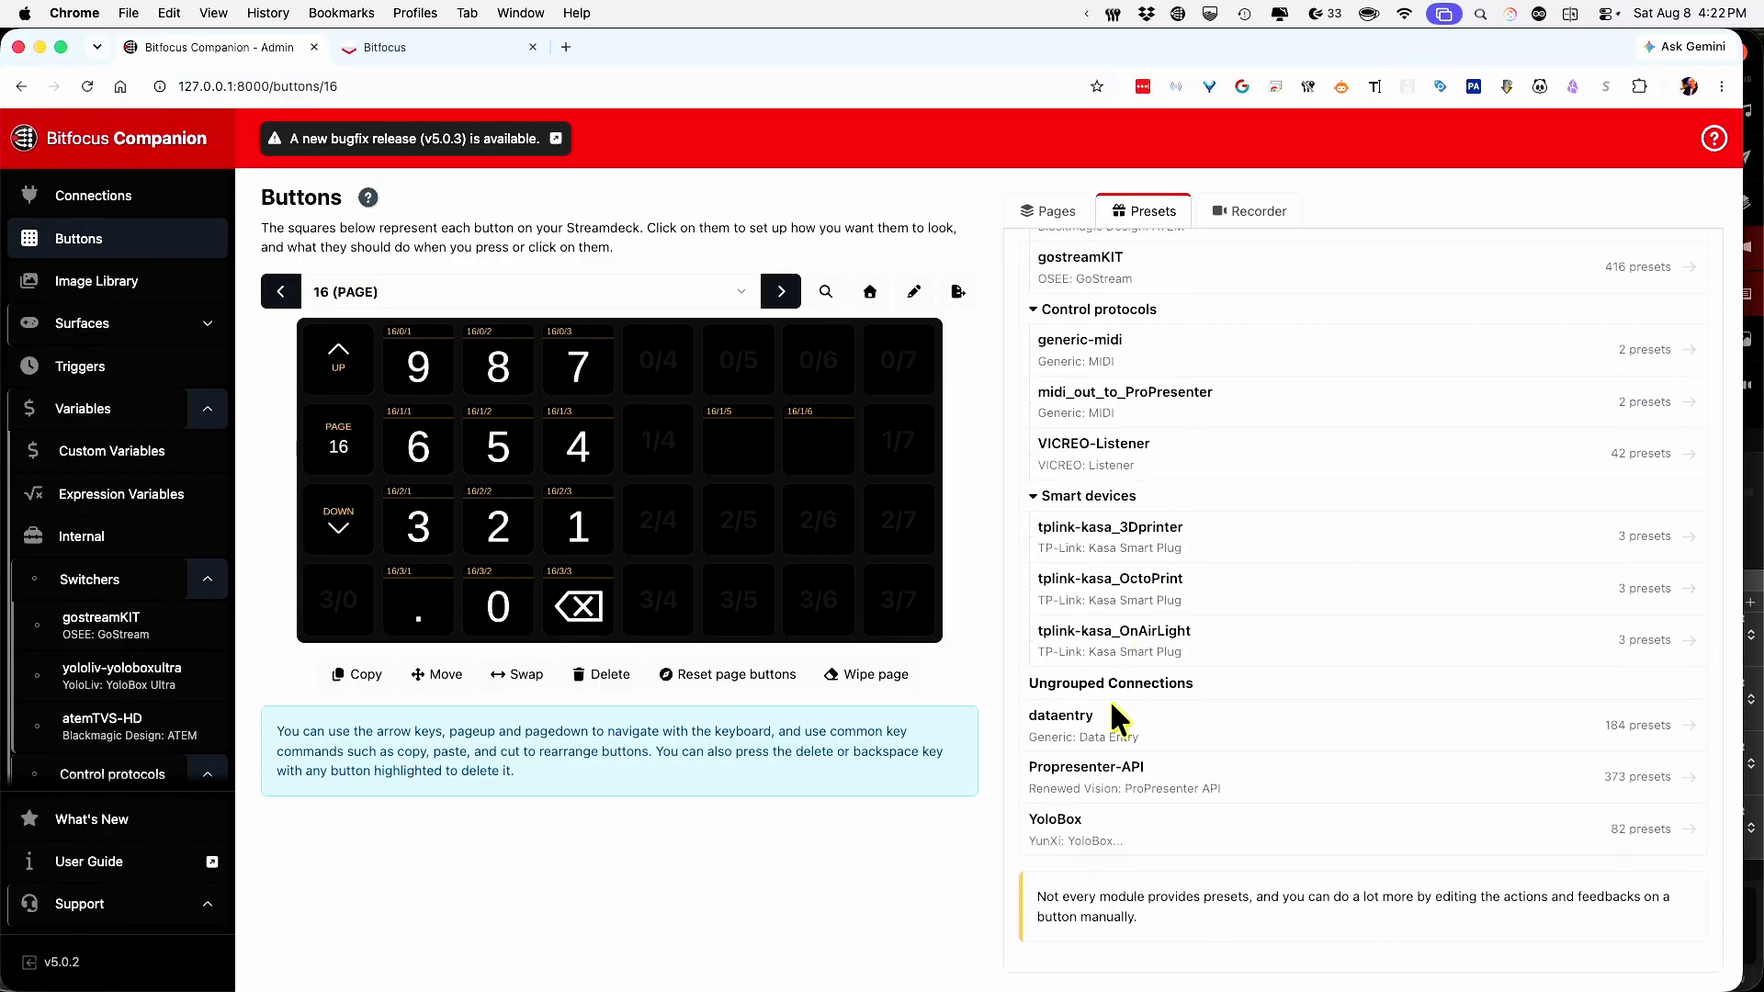
pyautogui.click(1118, 742)
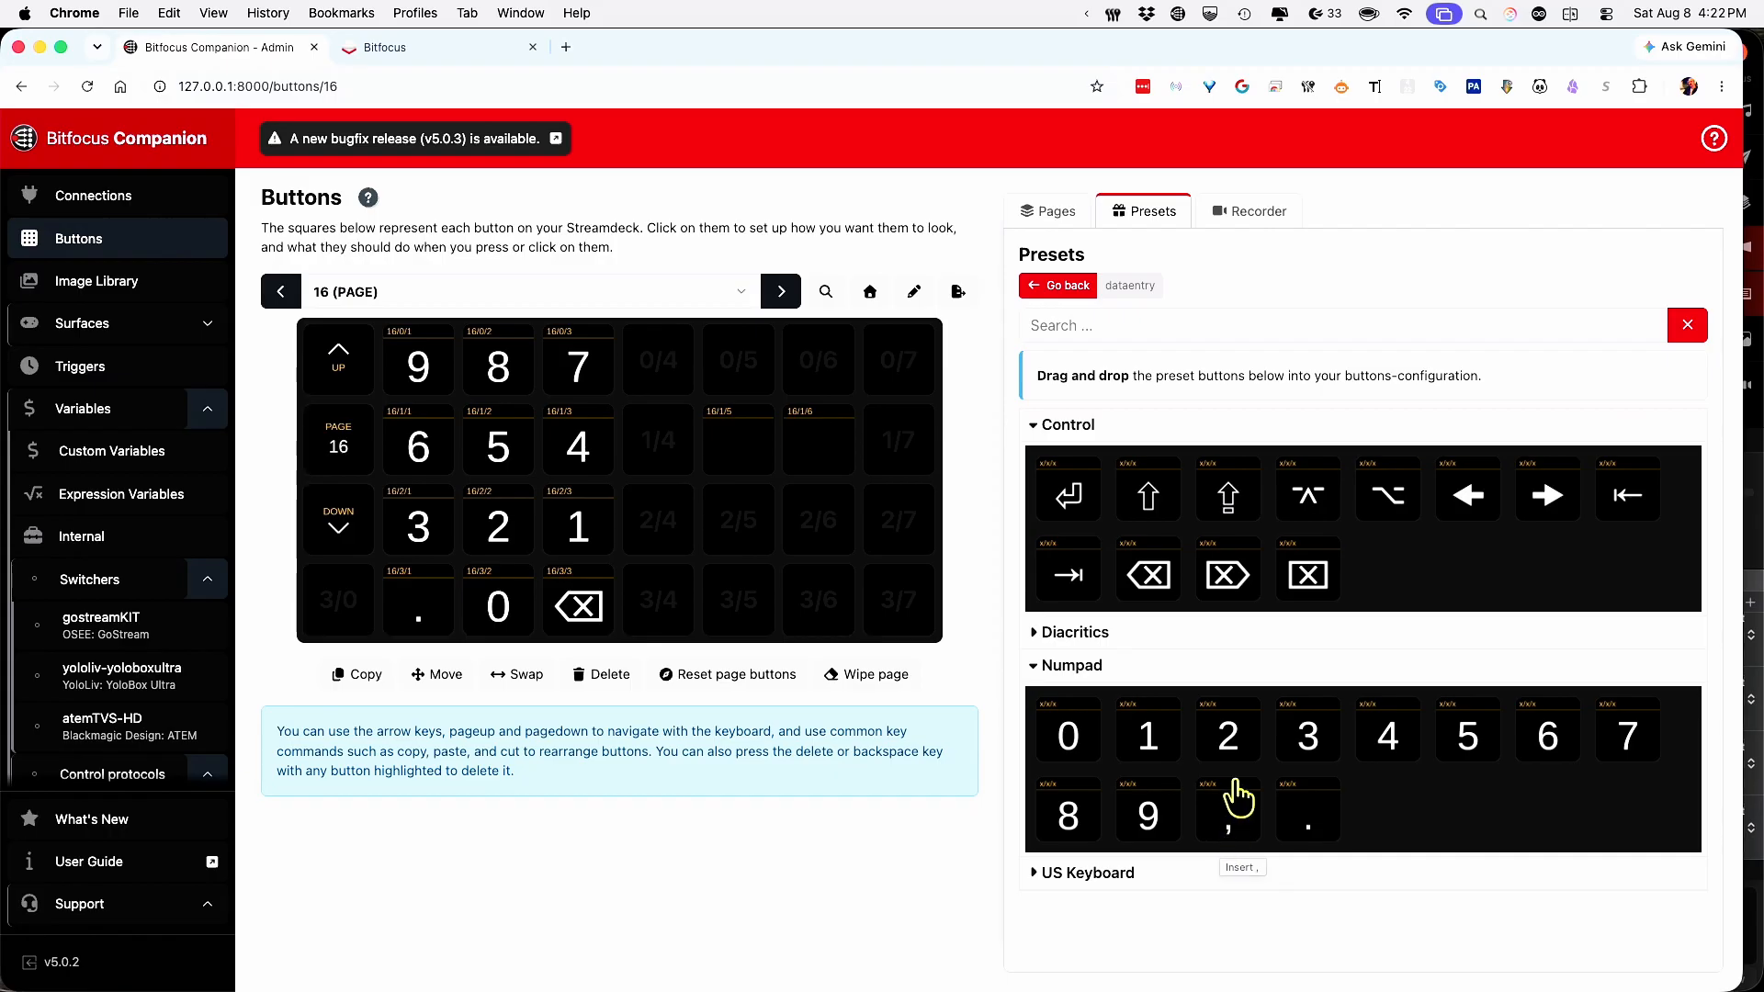
pyautogui.moveTo(1241, 746); pyautogui.dragTo(819, 551)
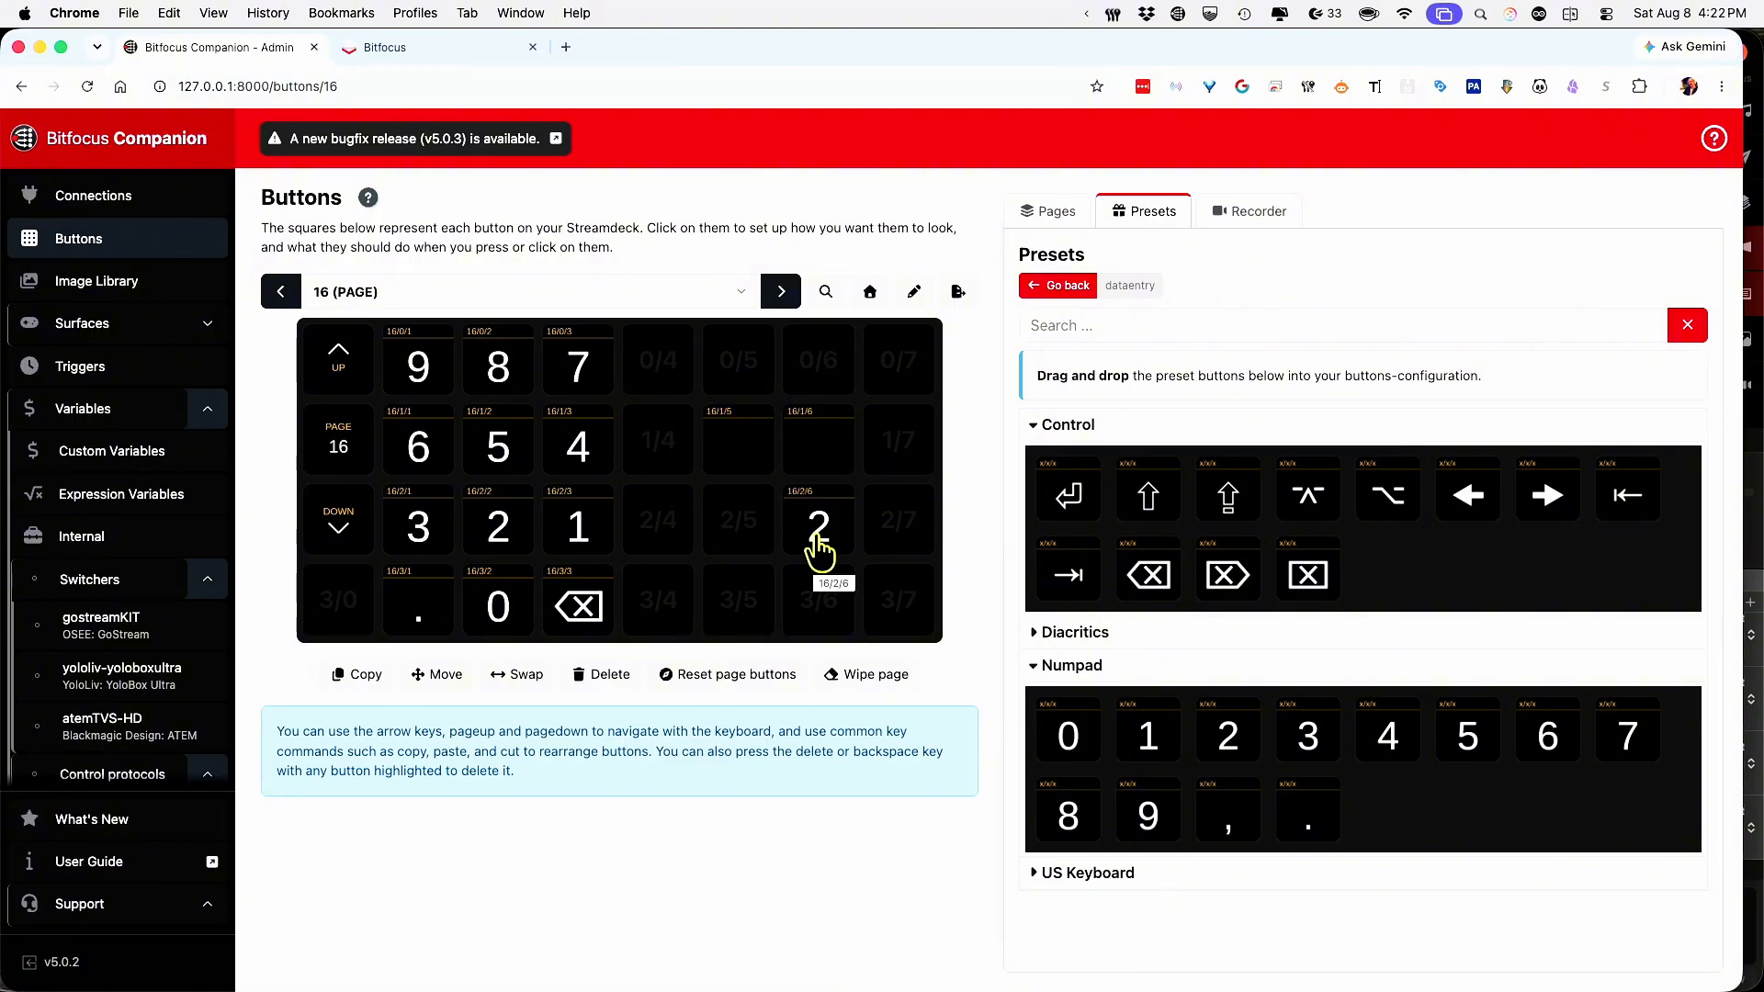
# Test-press backspace to empty the entry display, then pick 16/2/6 for deletion.
pyautogui.press('shift')
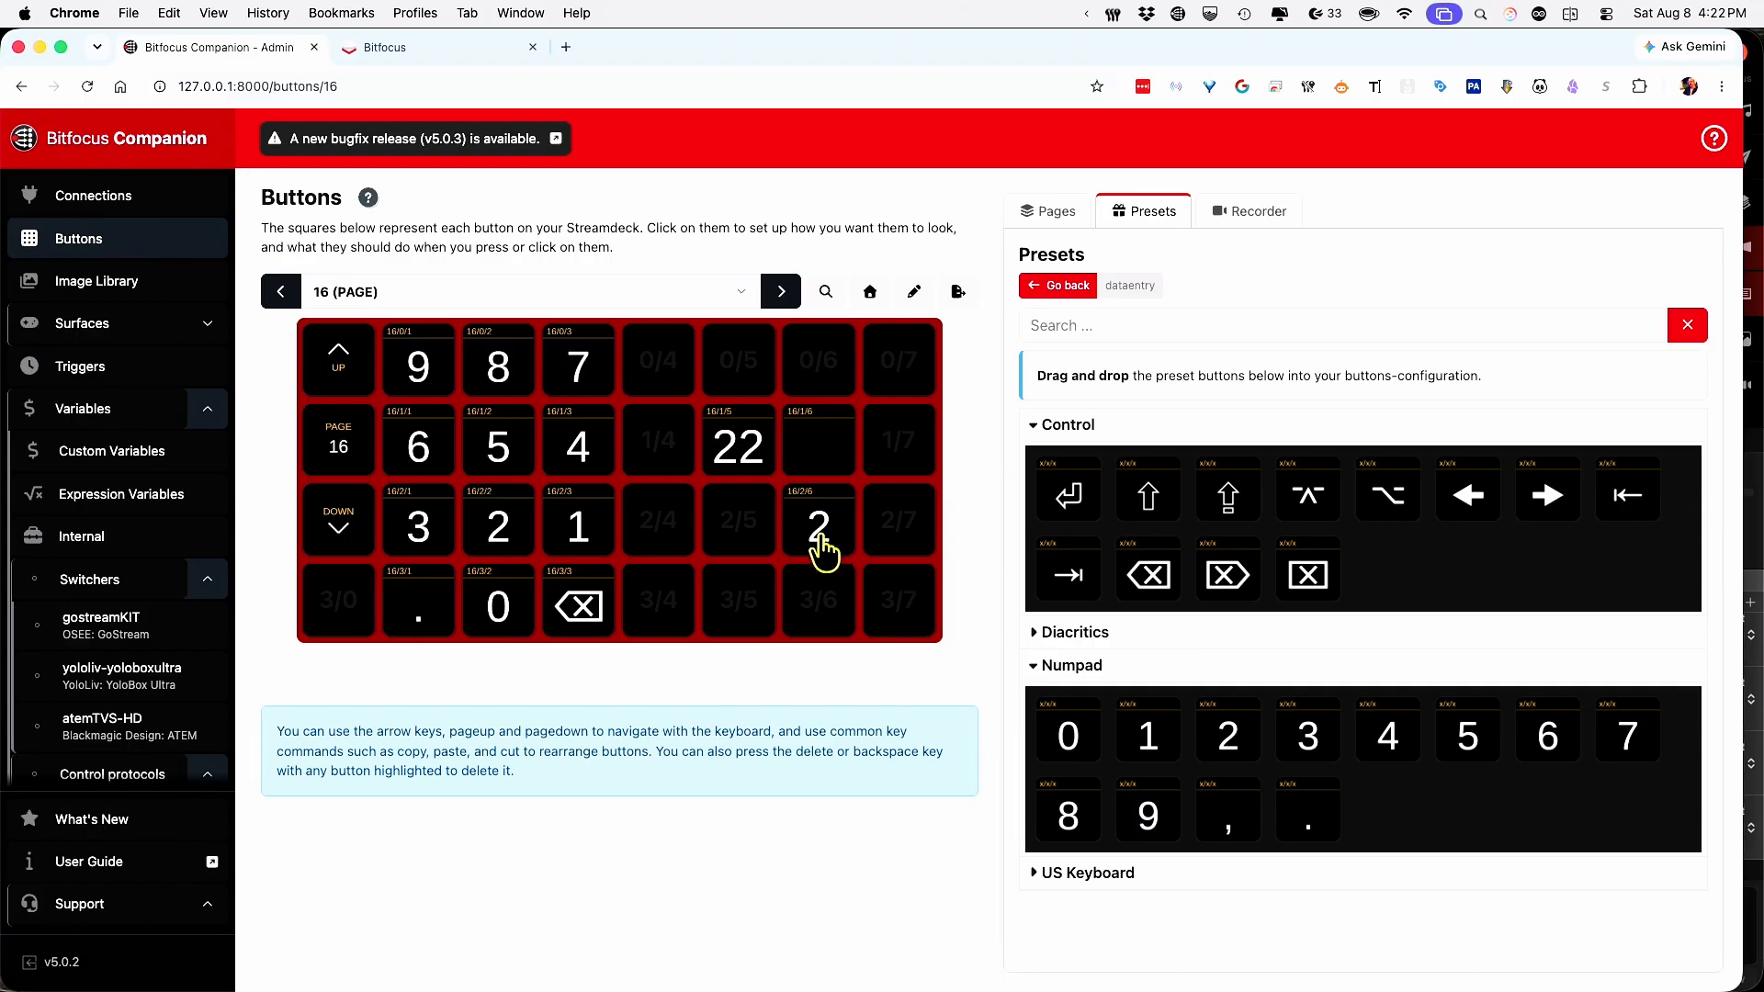
pyautogui.keyDown('shift'); pyautogui.click(579, 609); pyautogui.keyUp('shift')
pyautogui.keyDown('shift'); pyautogui.click(579, 608); pyautogui.keyUp('shift')
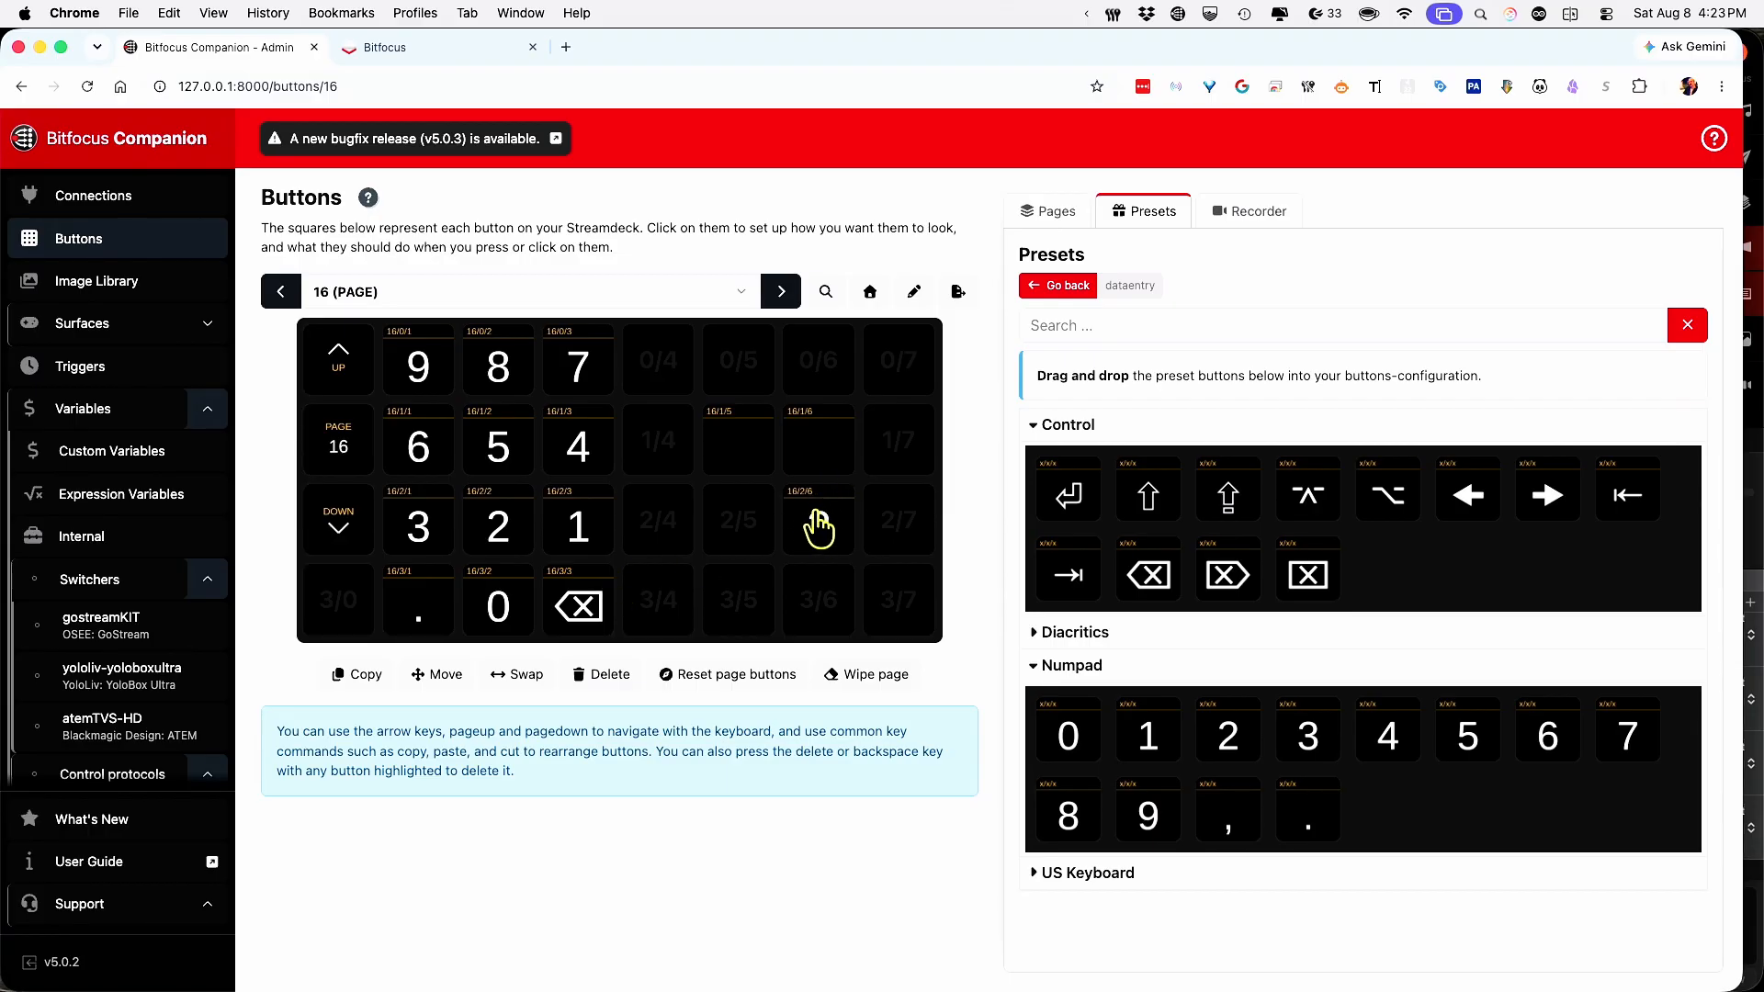
pyautogui.click(599, 676)
pyautogui.click(817, 520)
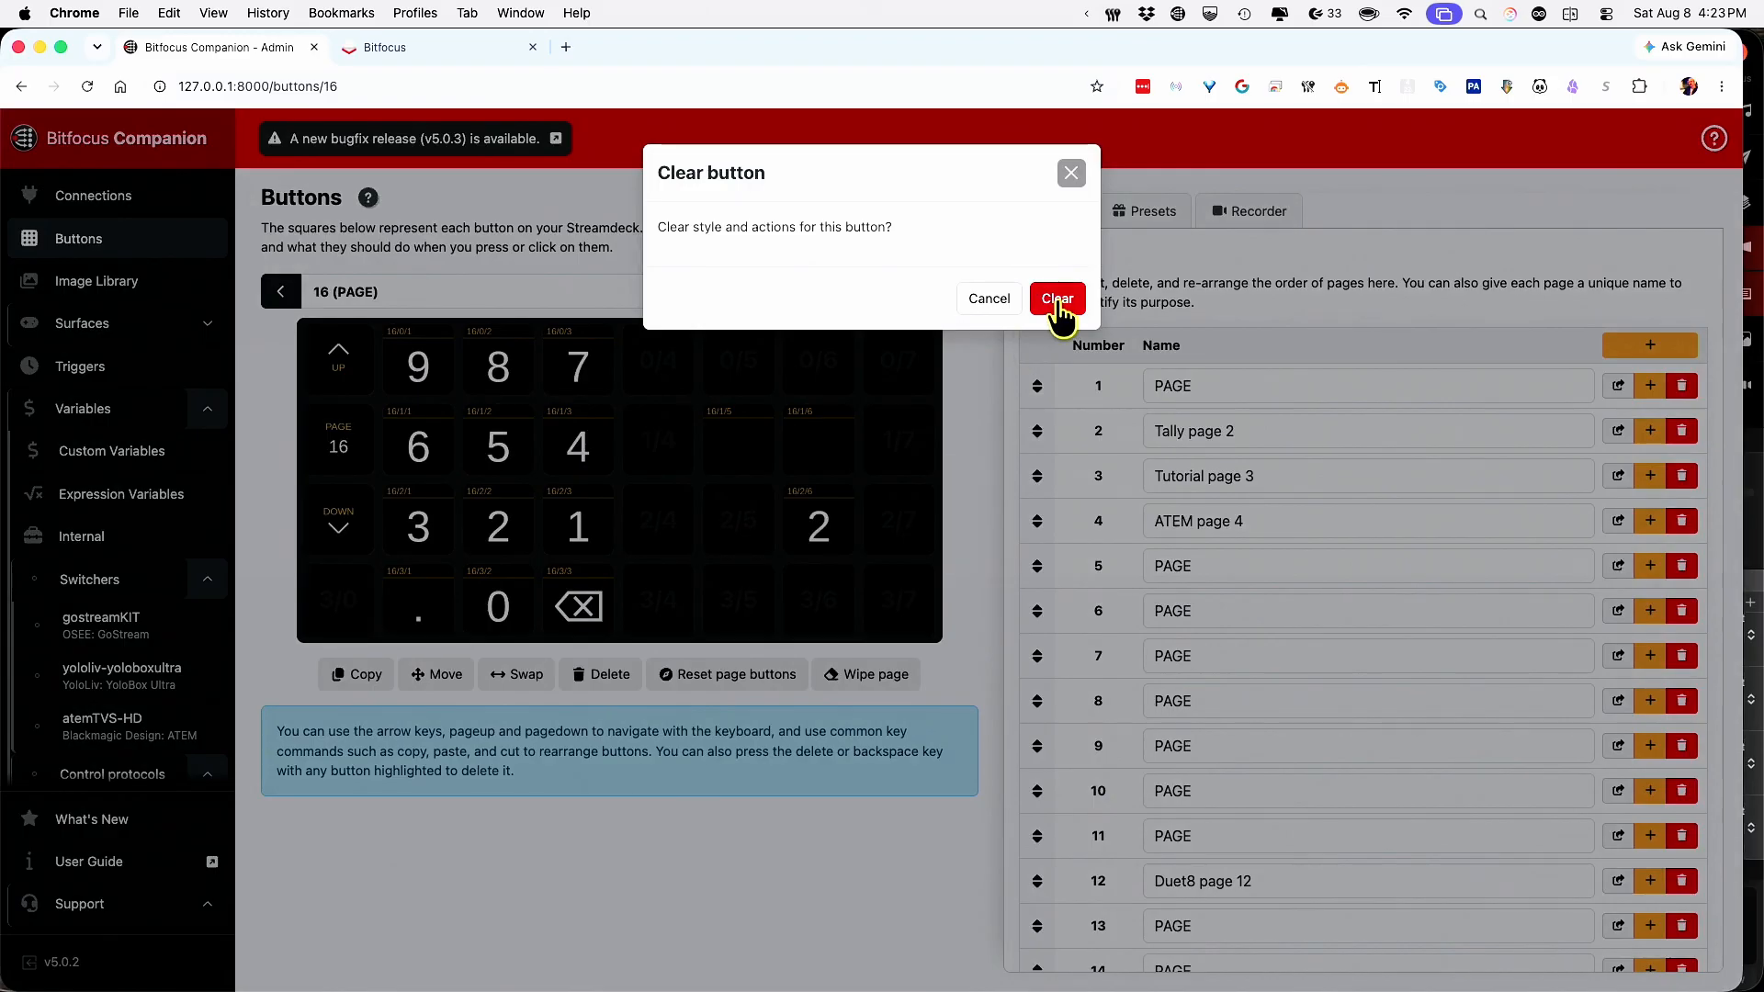
# Confirm clearing the style and actions of button 16/2/6.
pyautogui.click(1058, 300)
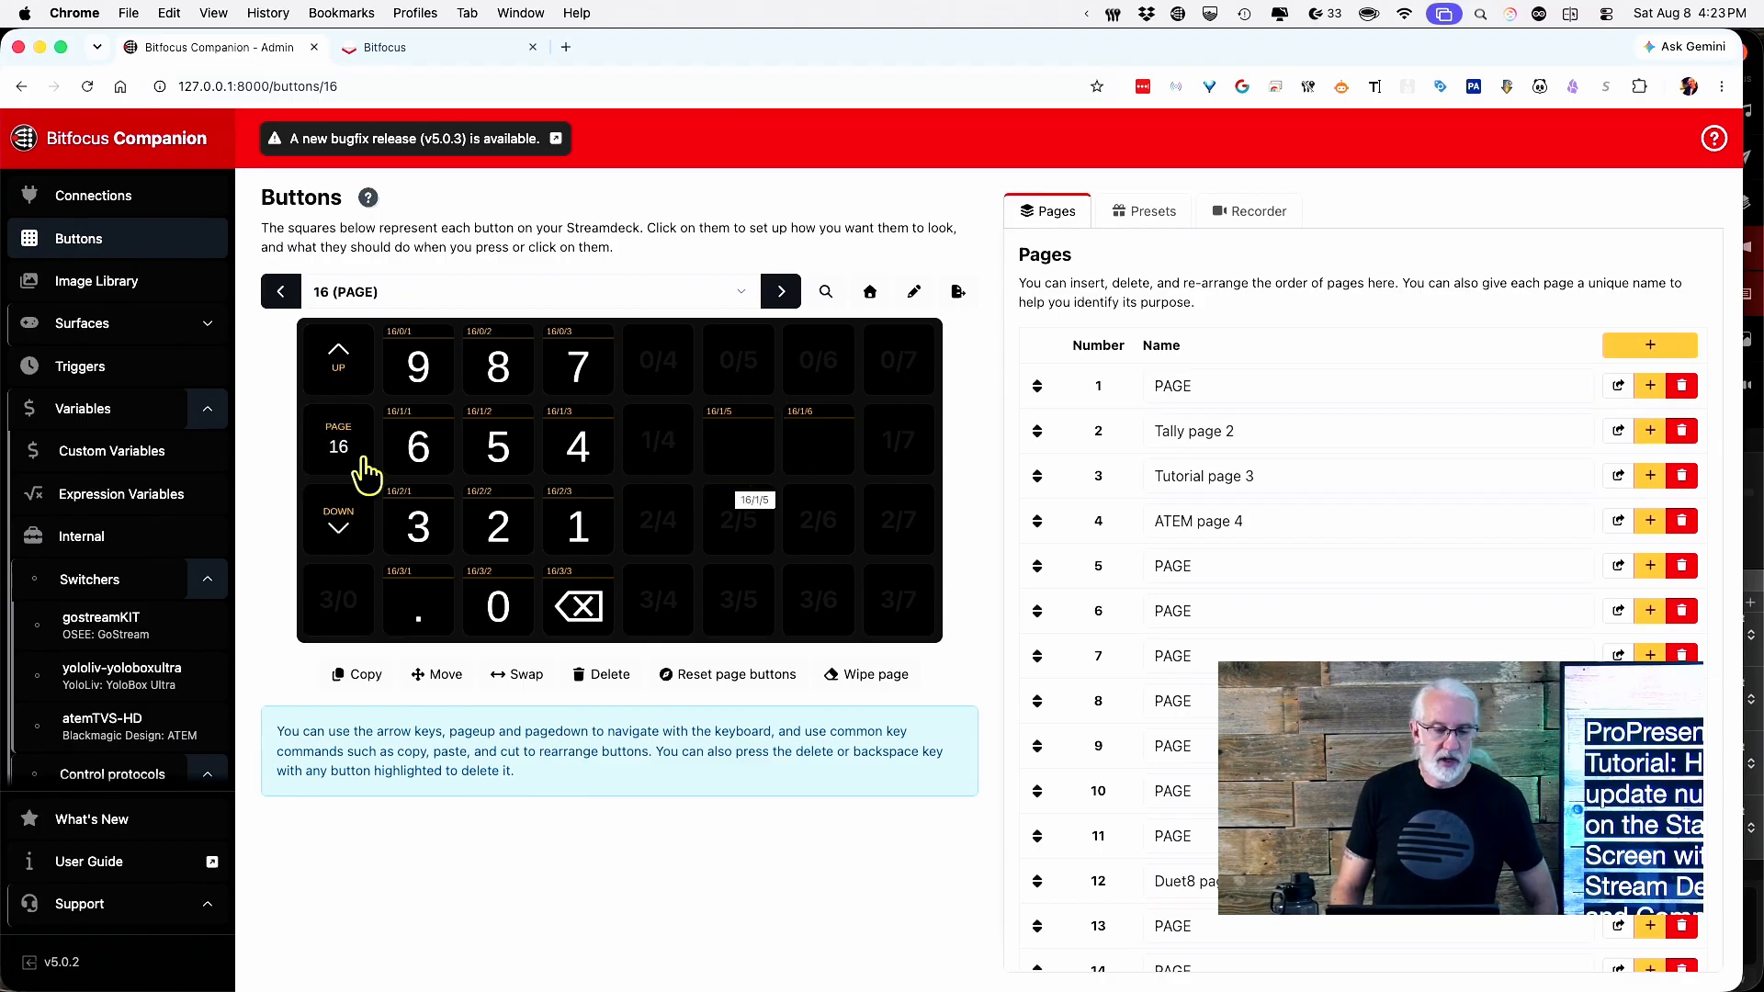
# Copy the $(dataentry:entry_cursor) variable name from the dataentry connection's variables.
pyautogui.click(92, 420)
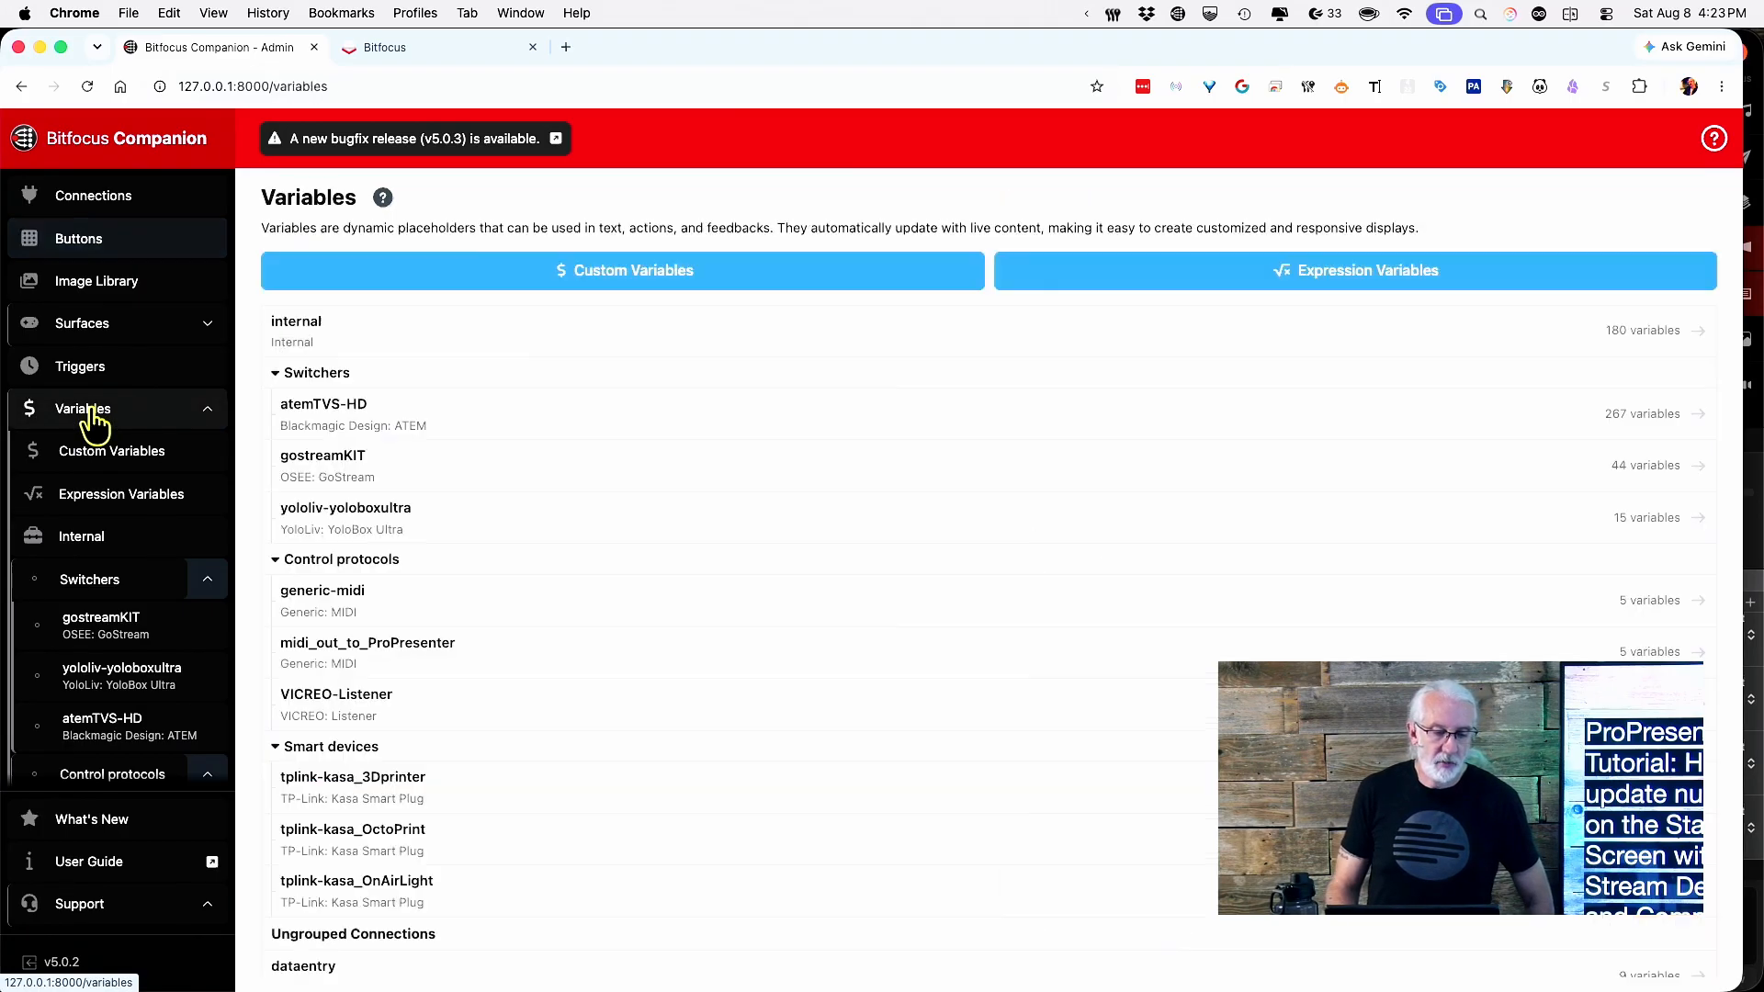
pyautogui.scroll(-5, 79, 581)
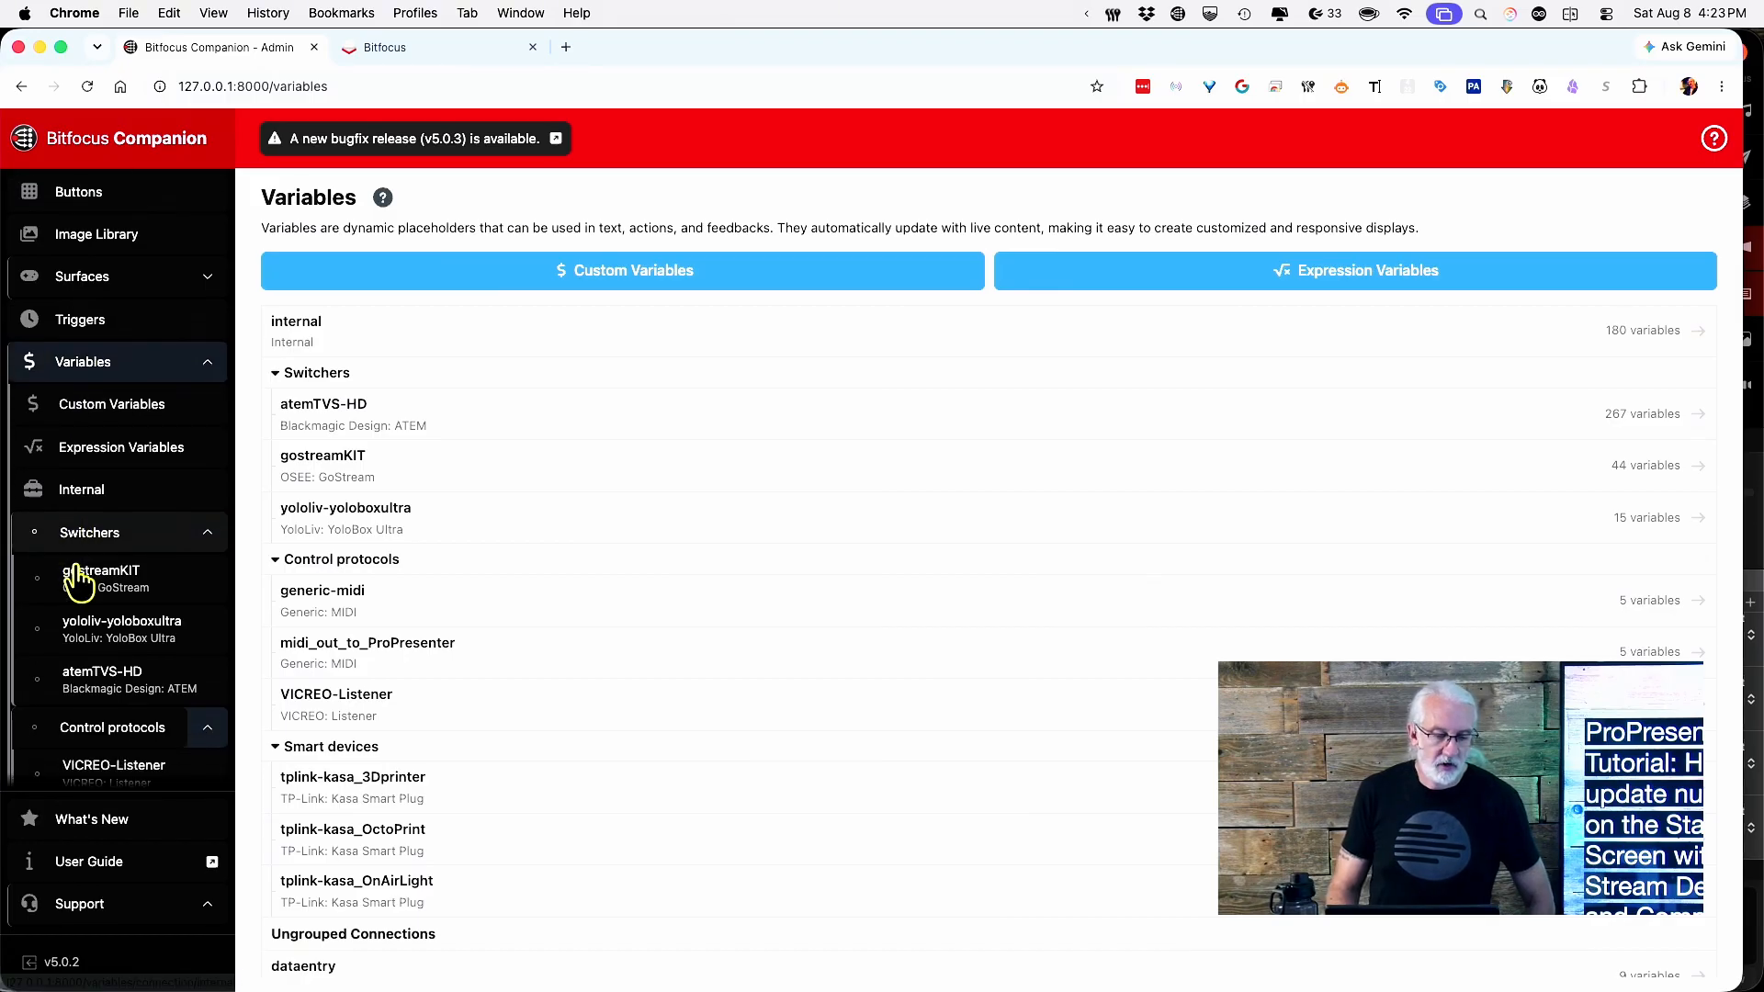
pyautogui.scroll(-4, 79, 581)
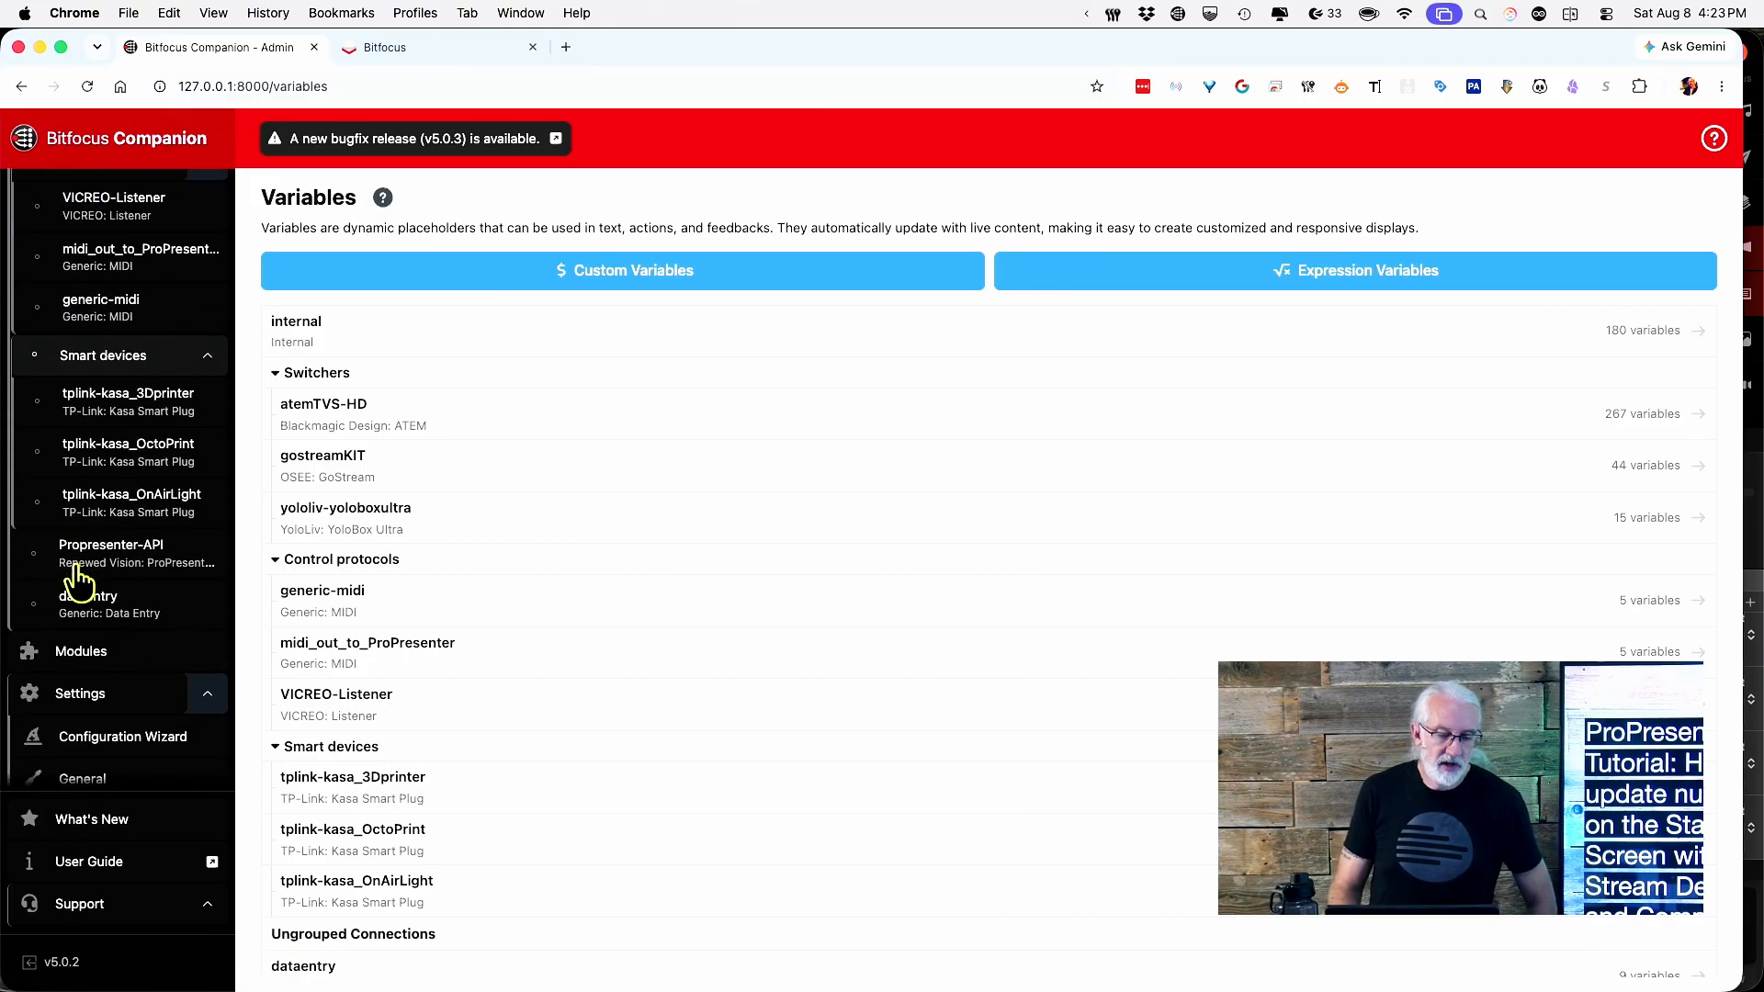
pyautogui.click(89, 588)
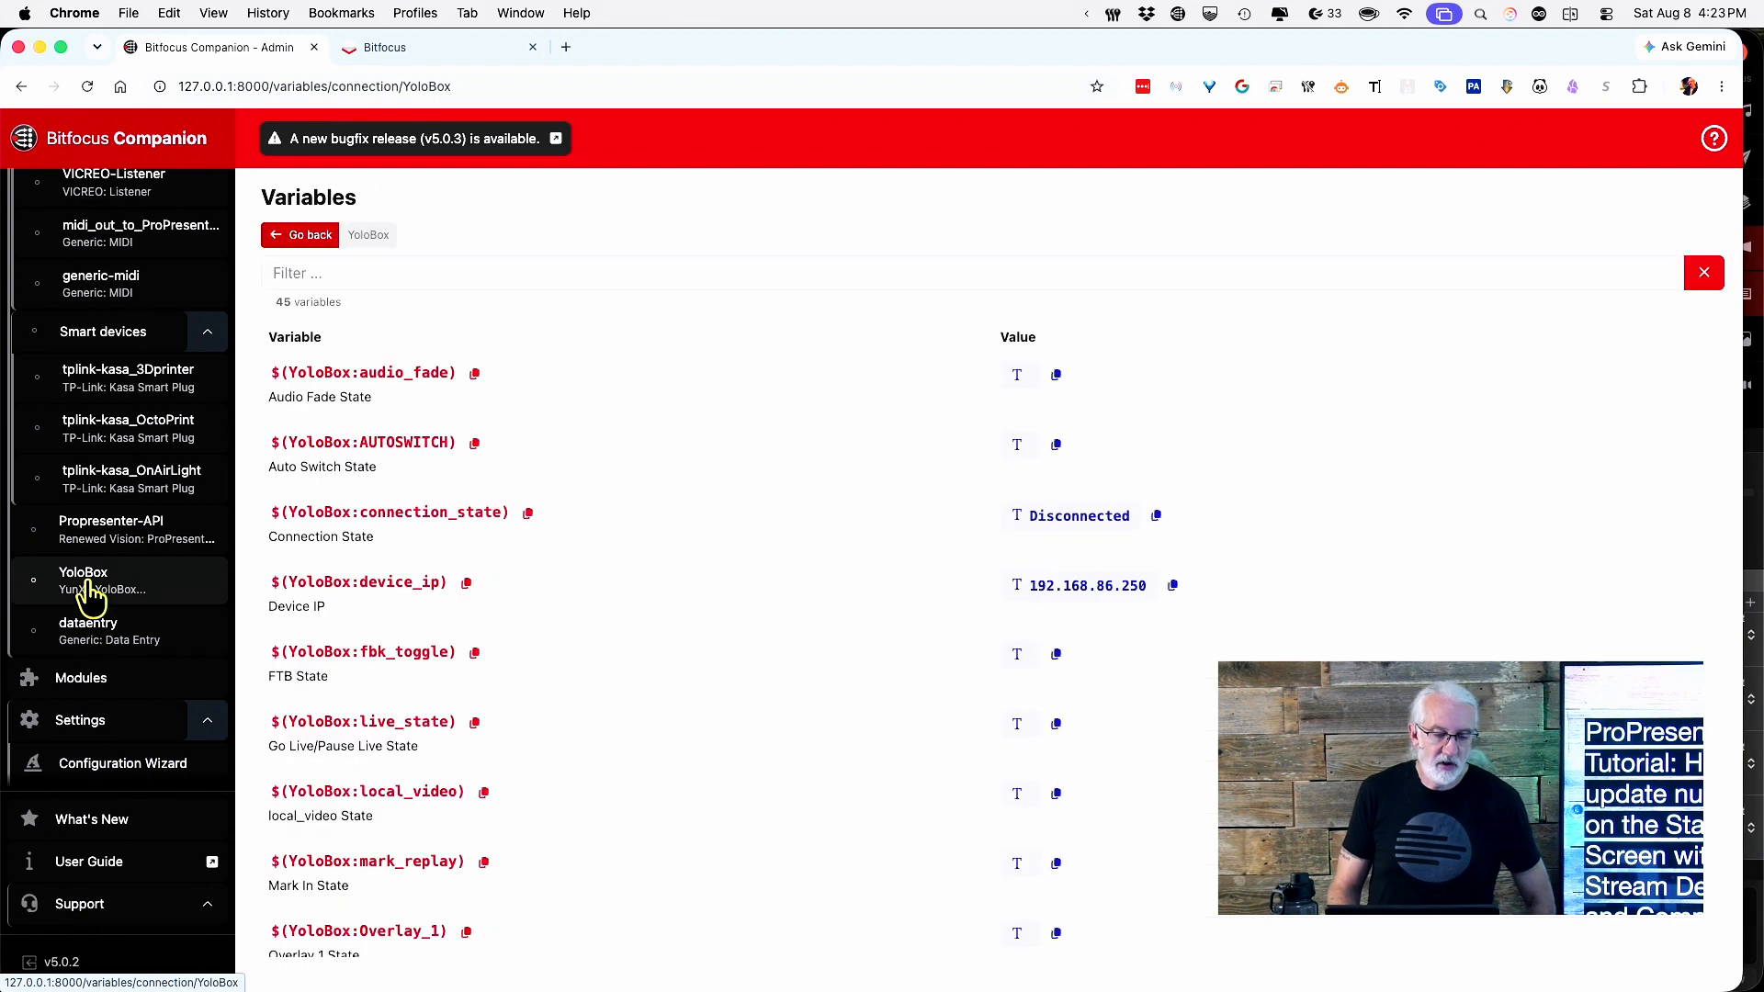
pyautogui.click(92, 632)
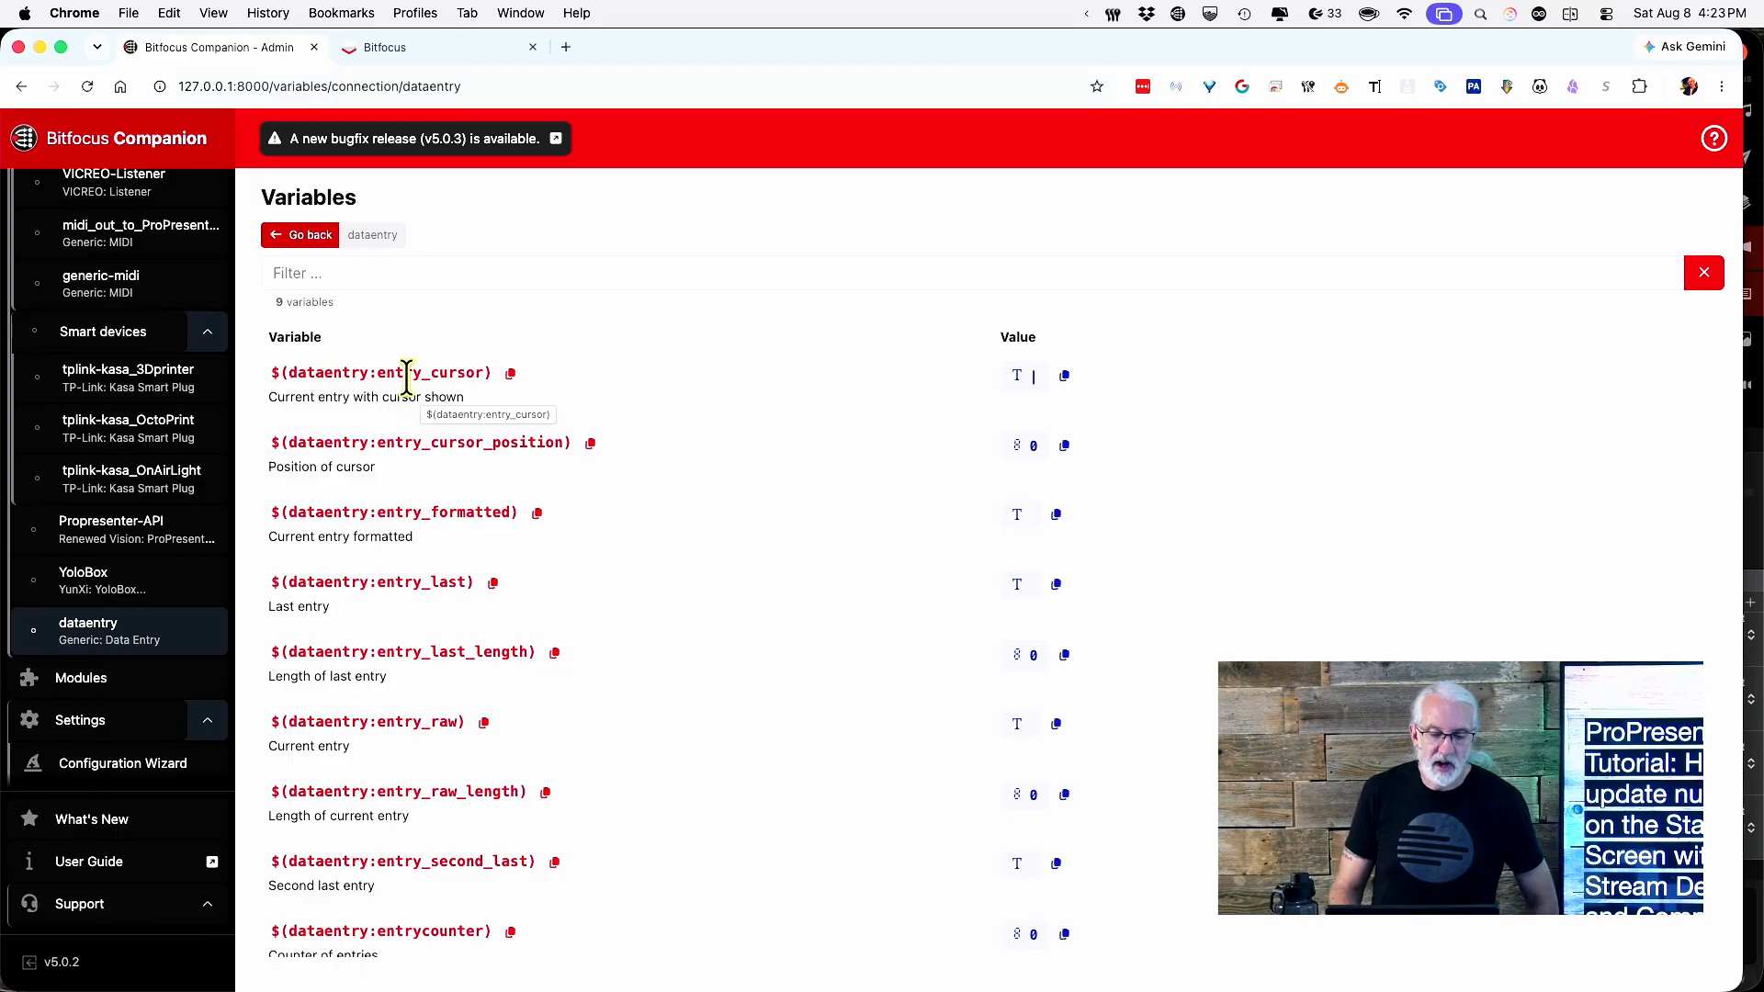
pyautogui.click(511, 376)
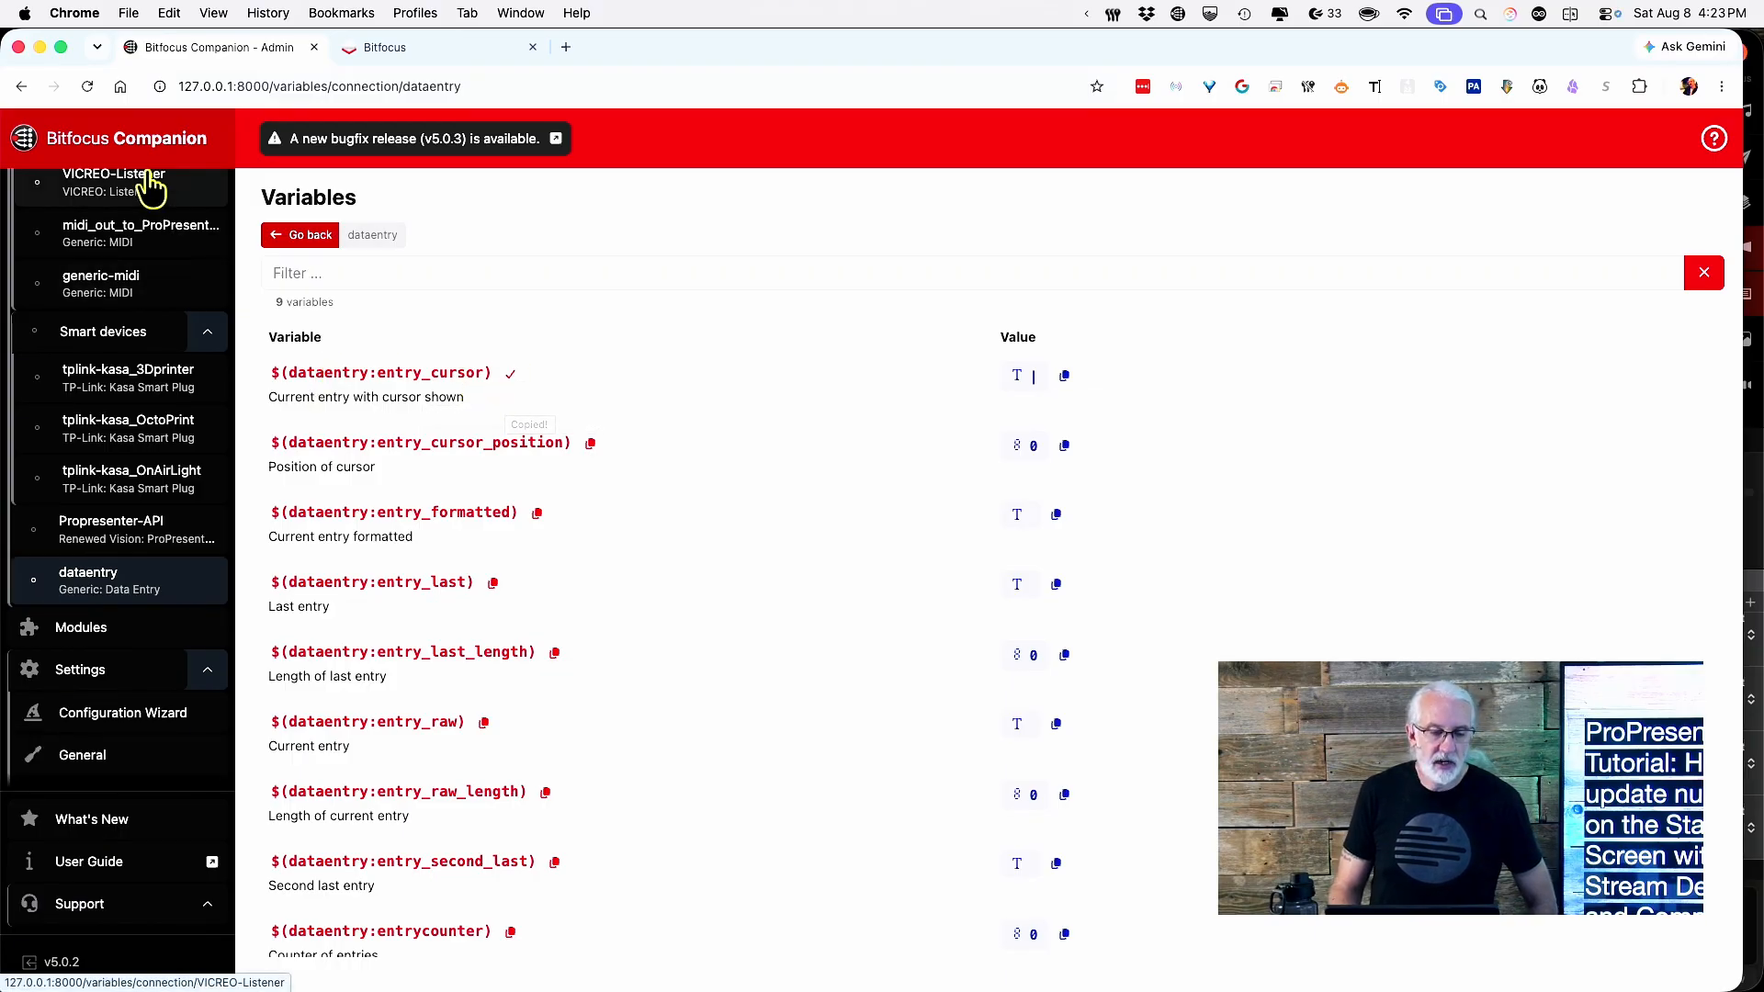
# Open empty button 16/2/6 on page 16 in the button editor.
pyautogui.scroll(10, 141, 275)
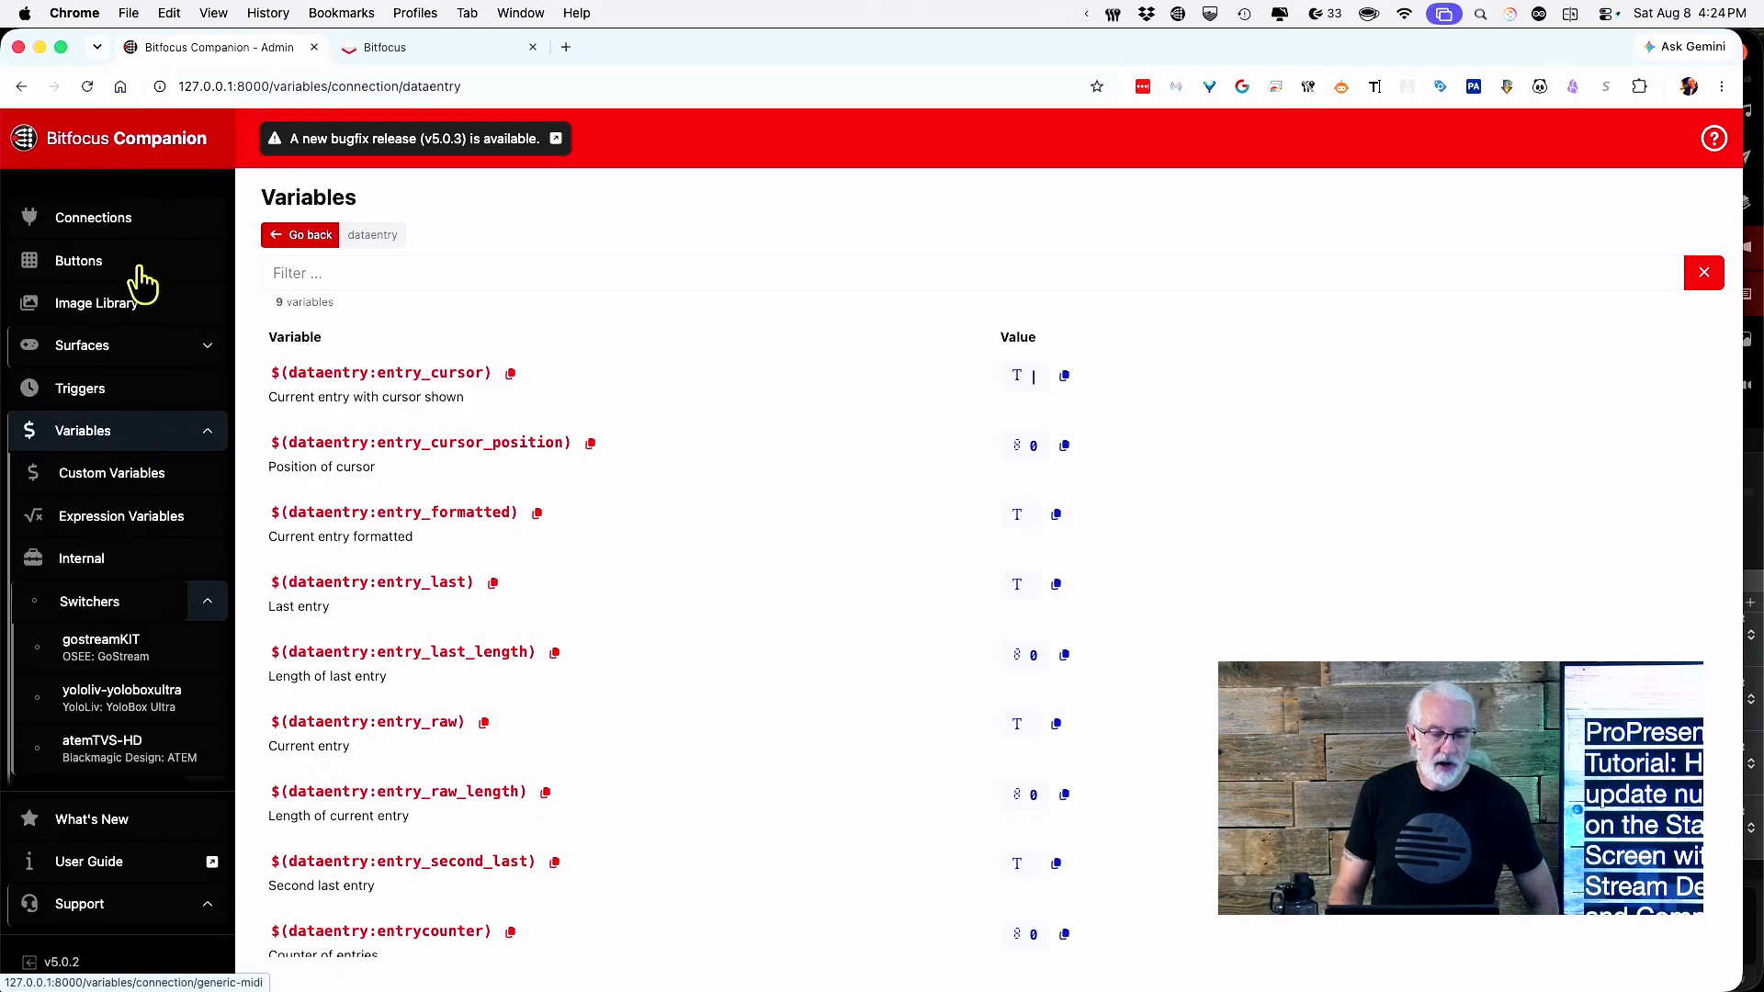
pyautogui.click(96, 243)
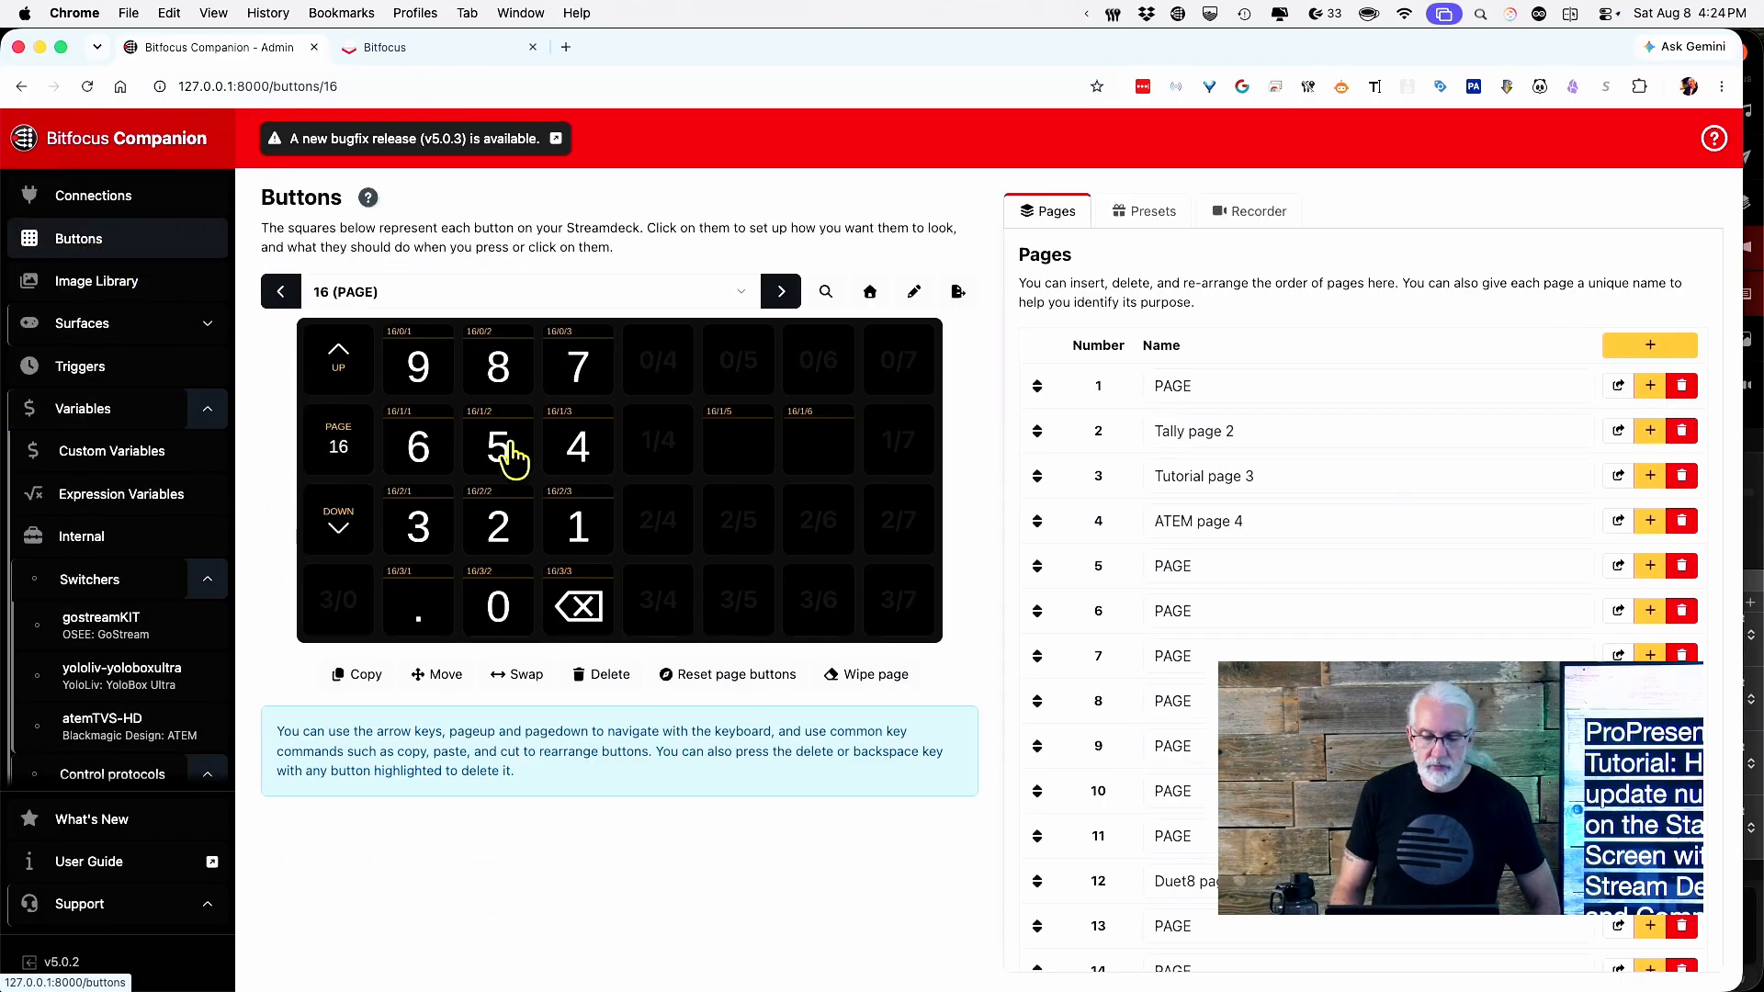
pyautogui.click(809, 537)
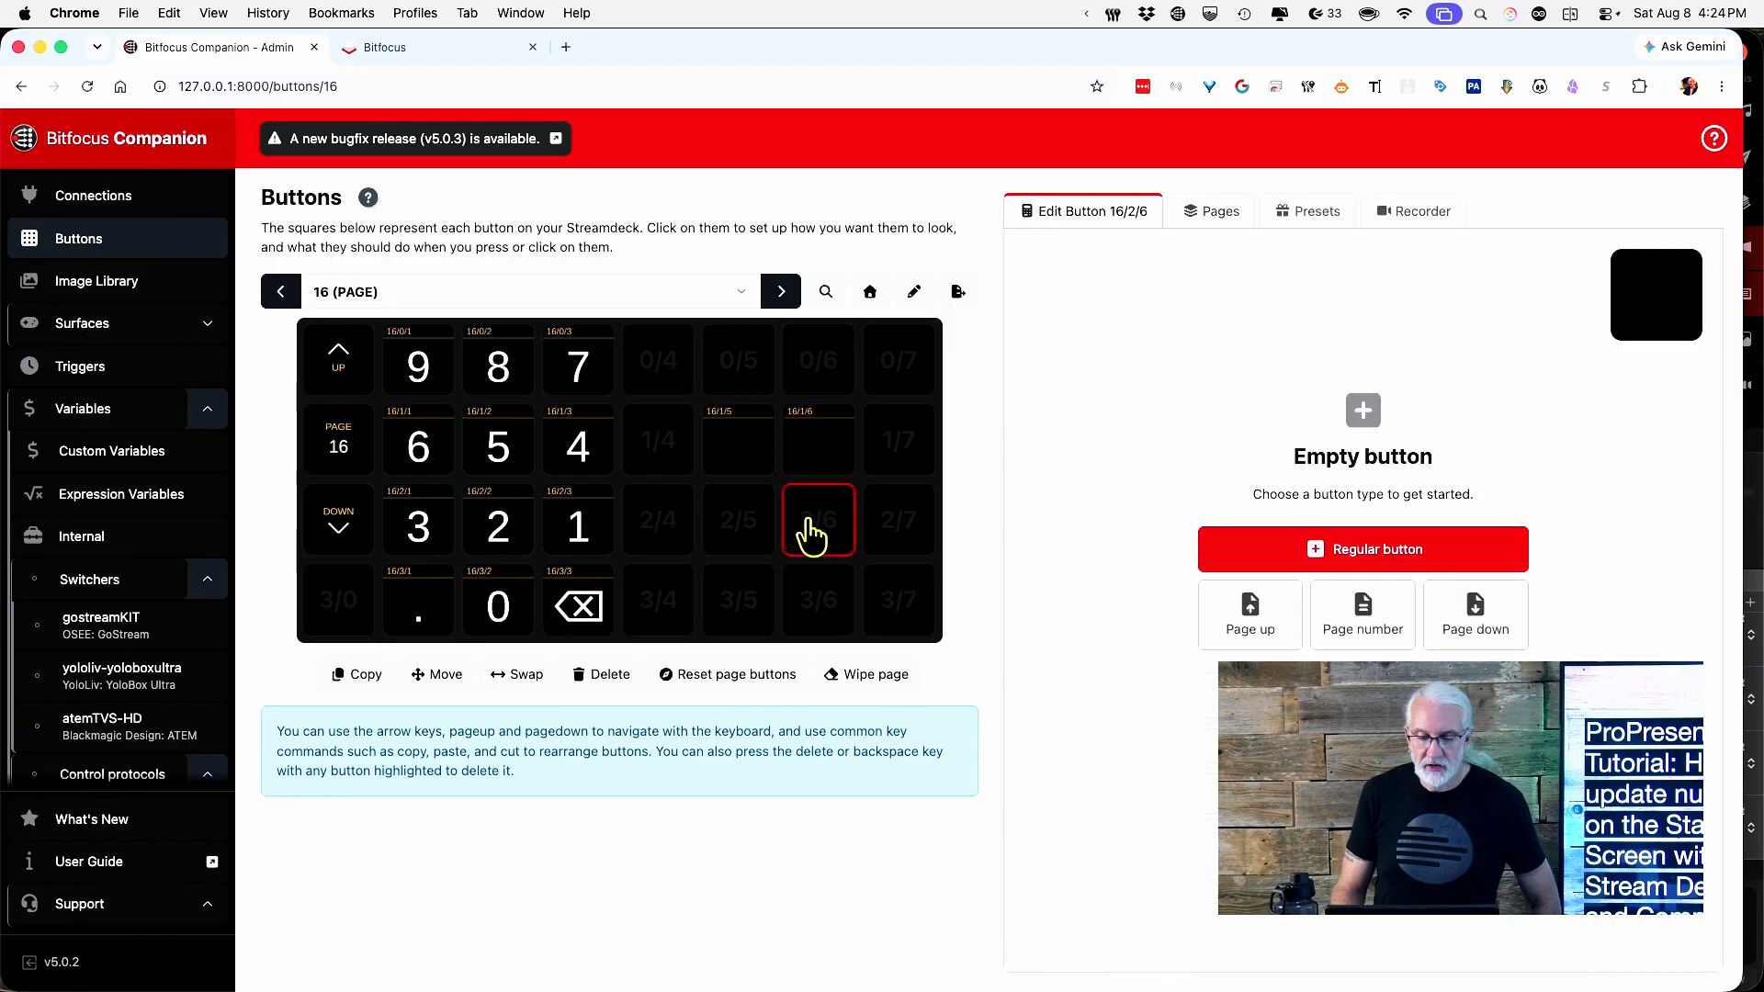
# Make 16/2/6 a regular button whose text is $(dataentry:entry_cursor).
pyautogui.click(1314, 556)
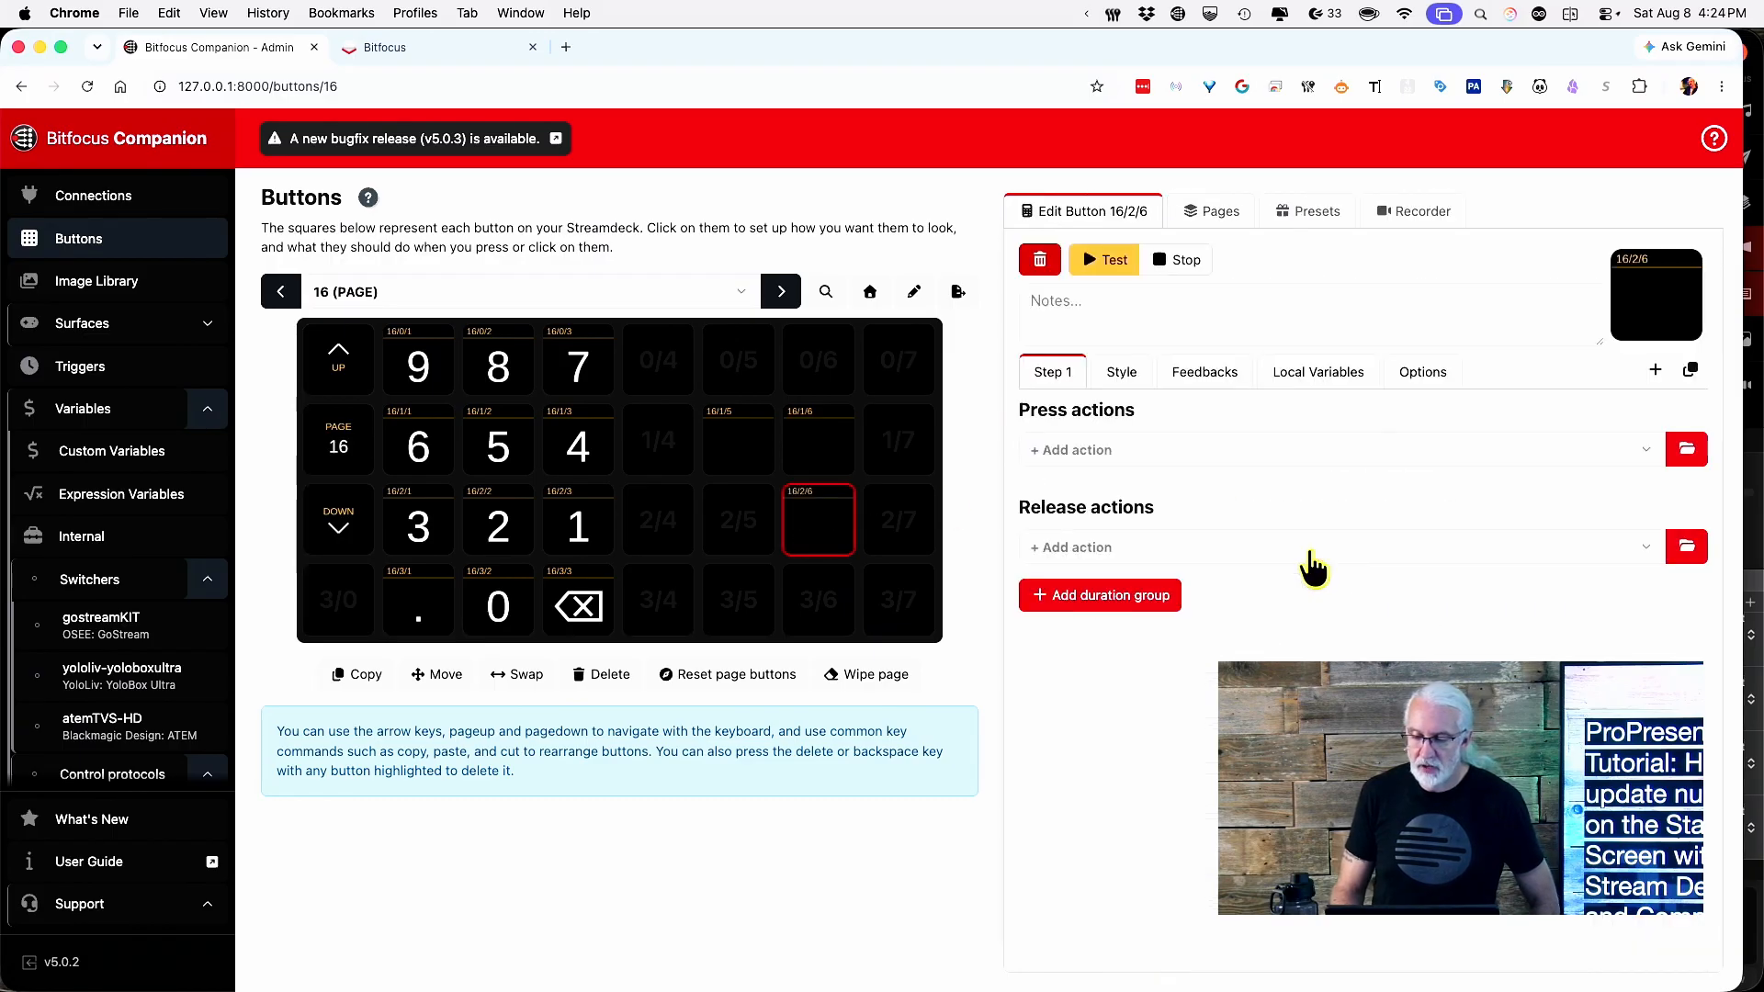
pyautogui.click(1128, 371)
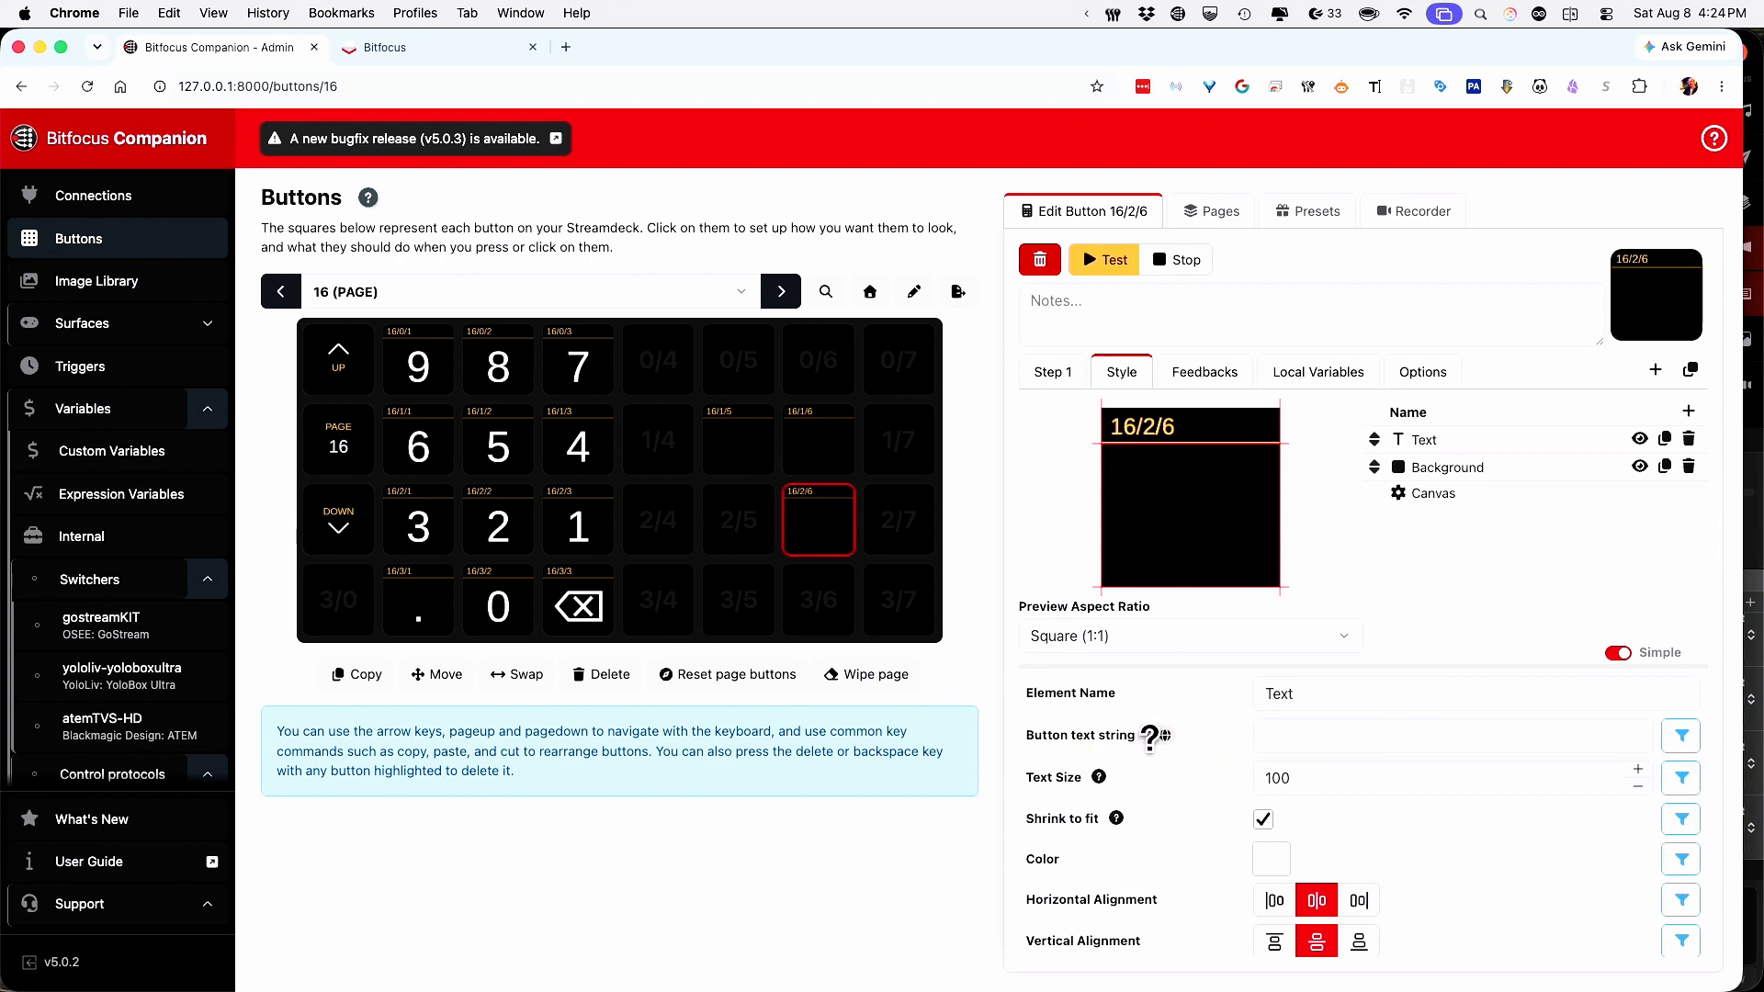
pyautogui.click(1305, 733)
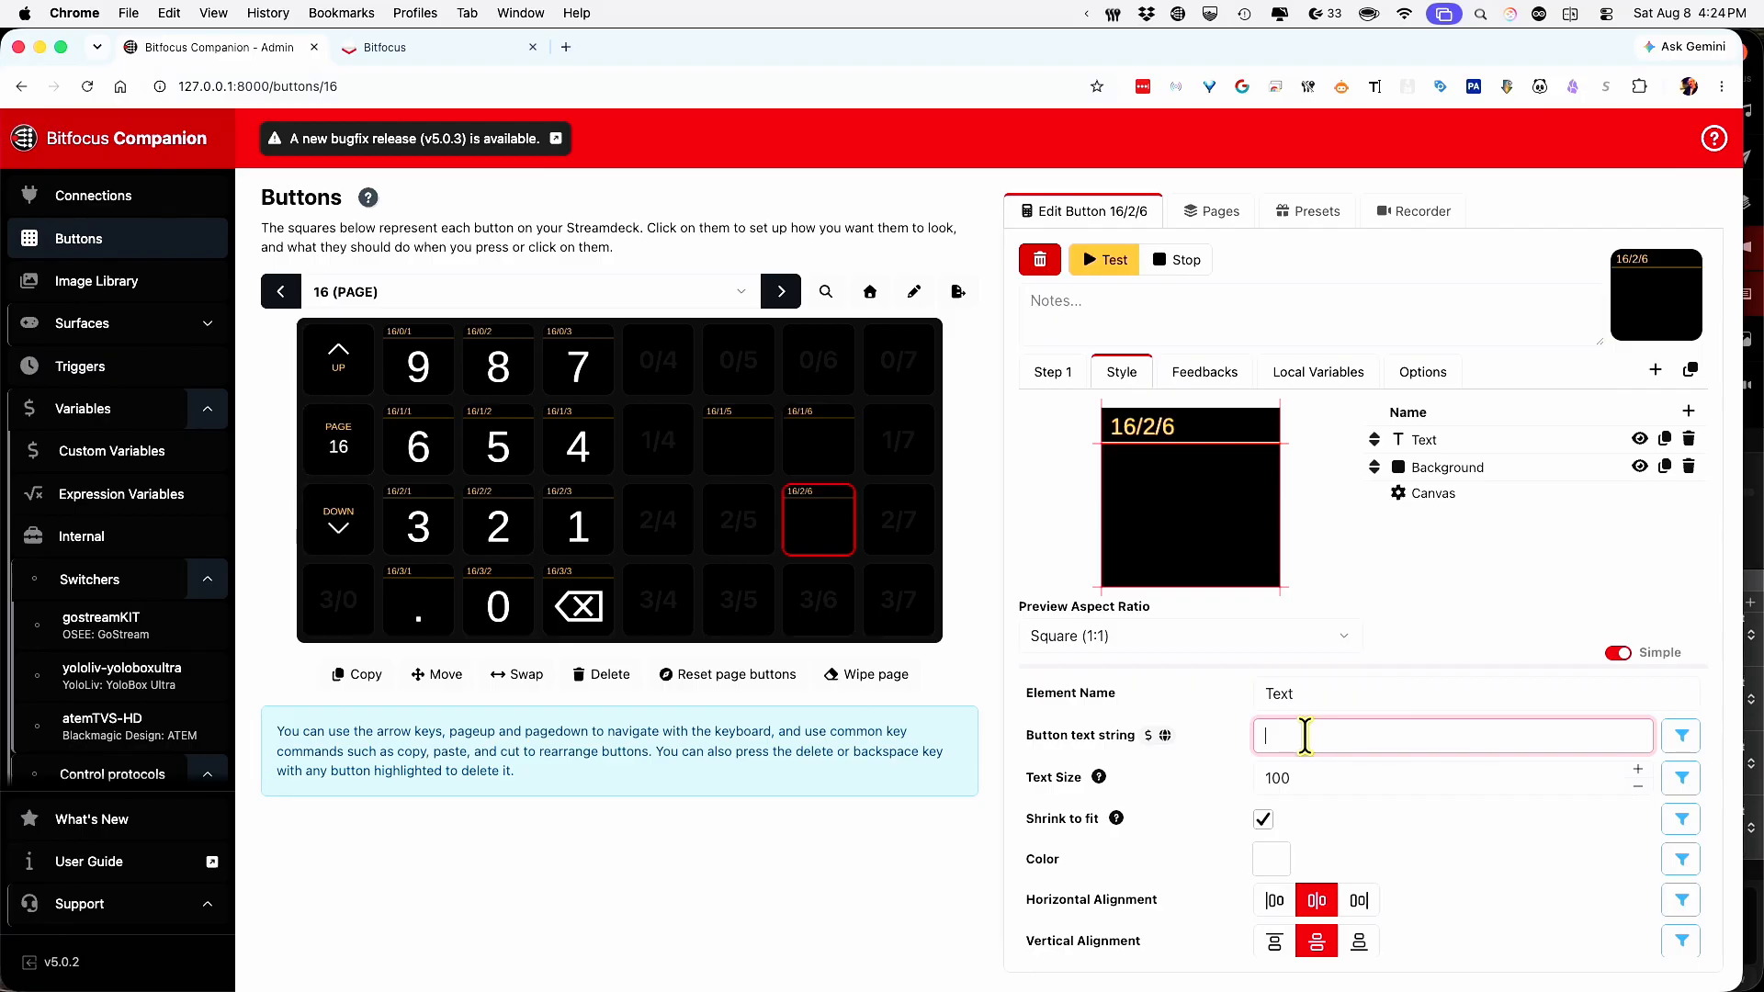
pyautogui.press('super+v')
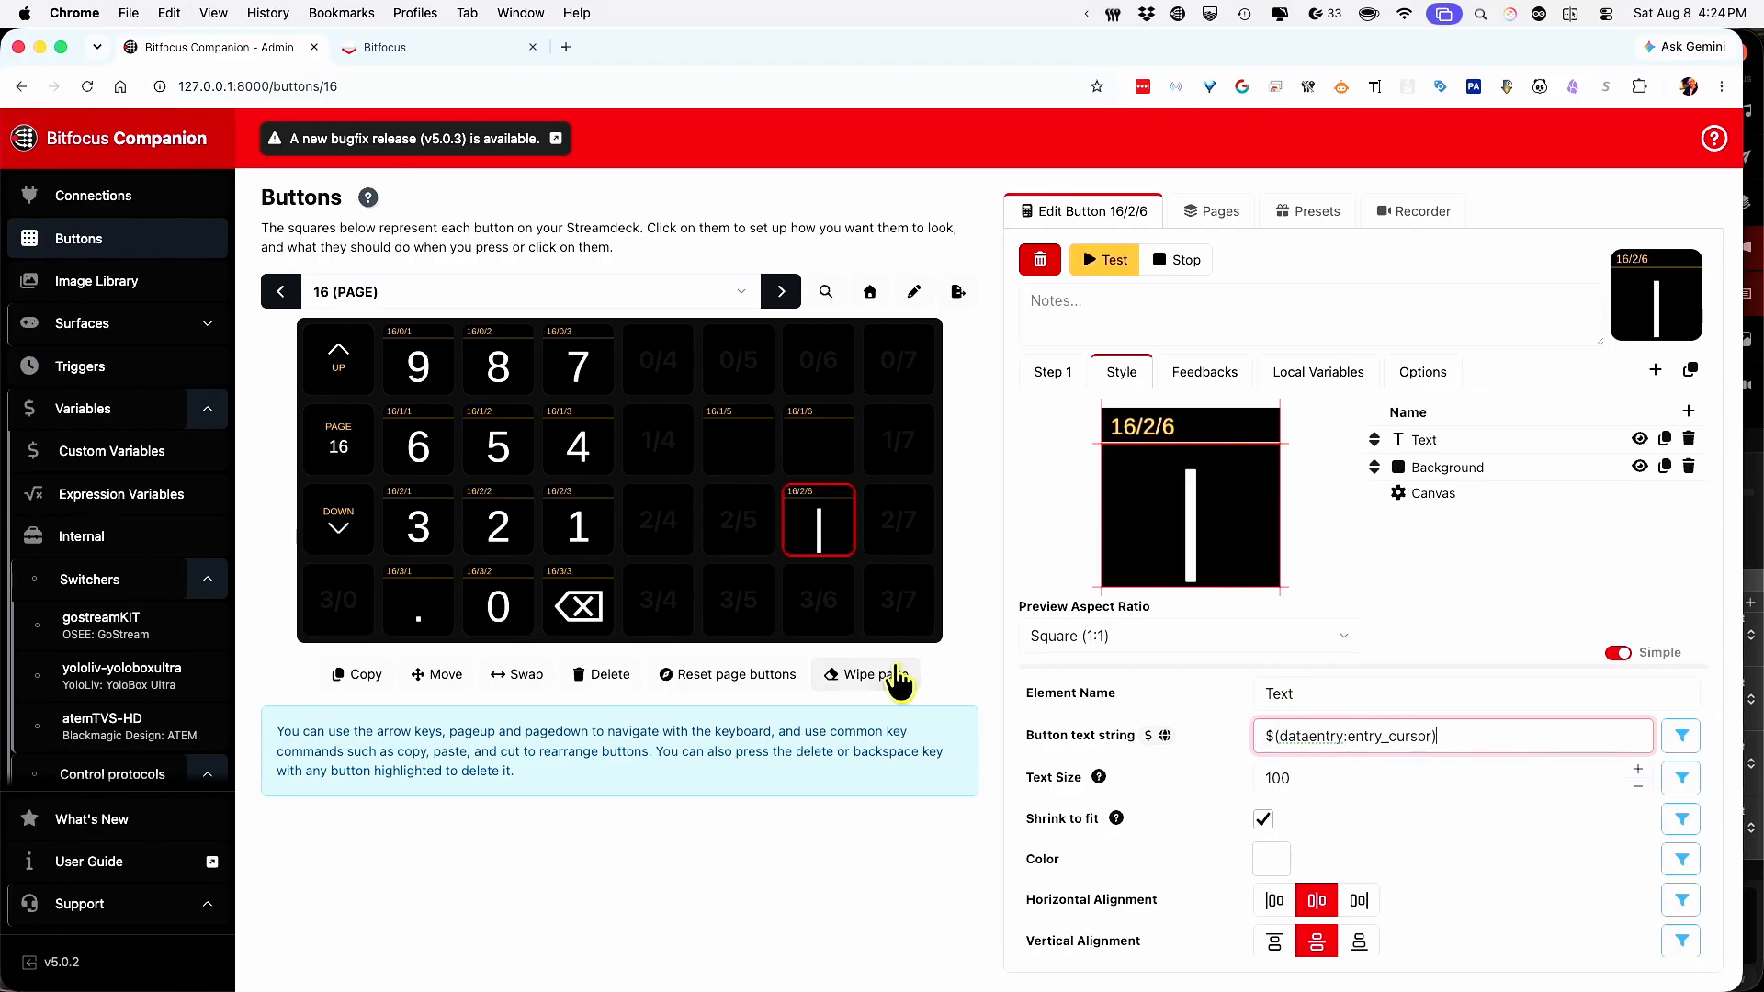
# Enter 123 on the keypad to check the displays, then select 16/1/5.
pyautogui.click(588, 537)
pyautogui.click(588, 538)
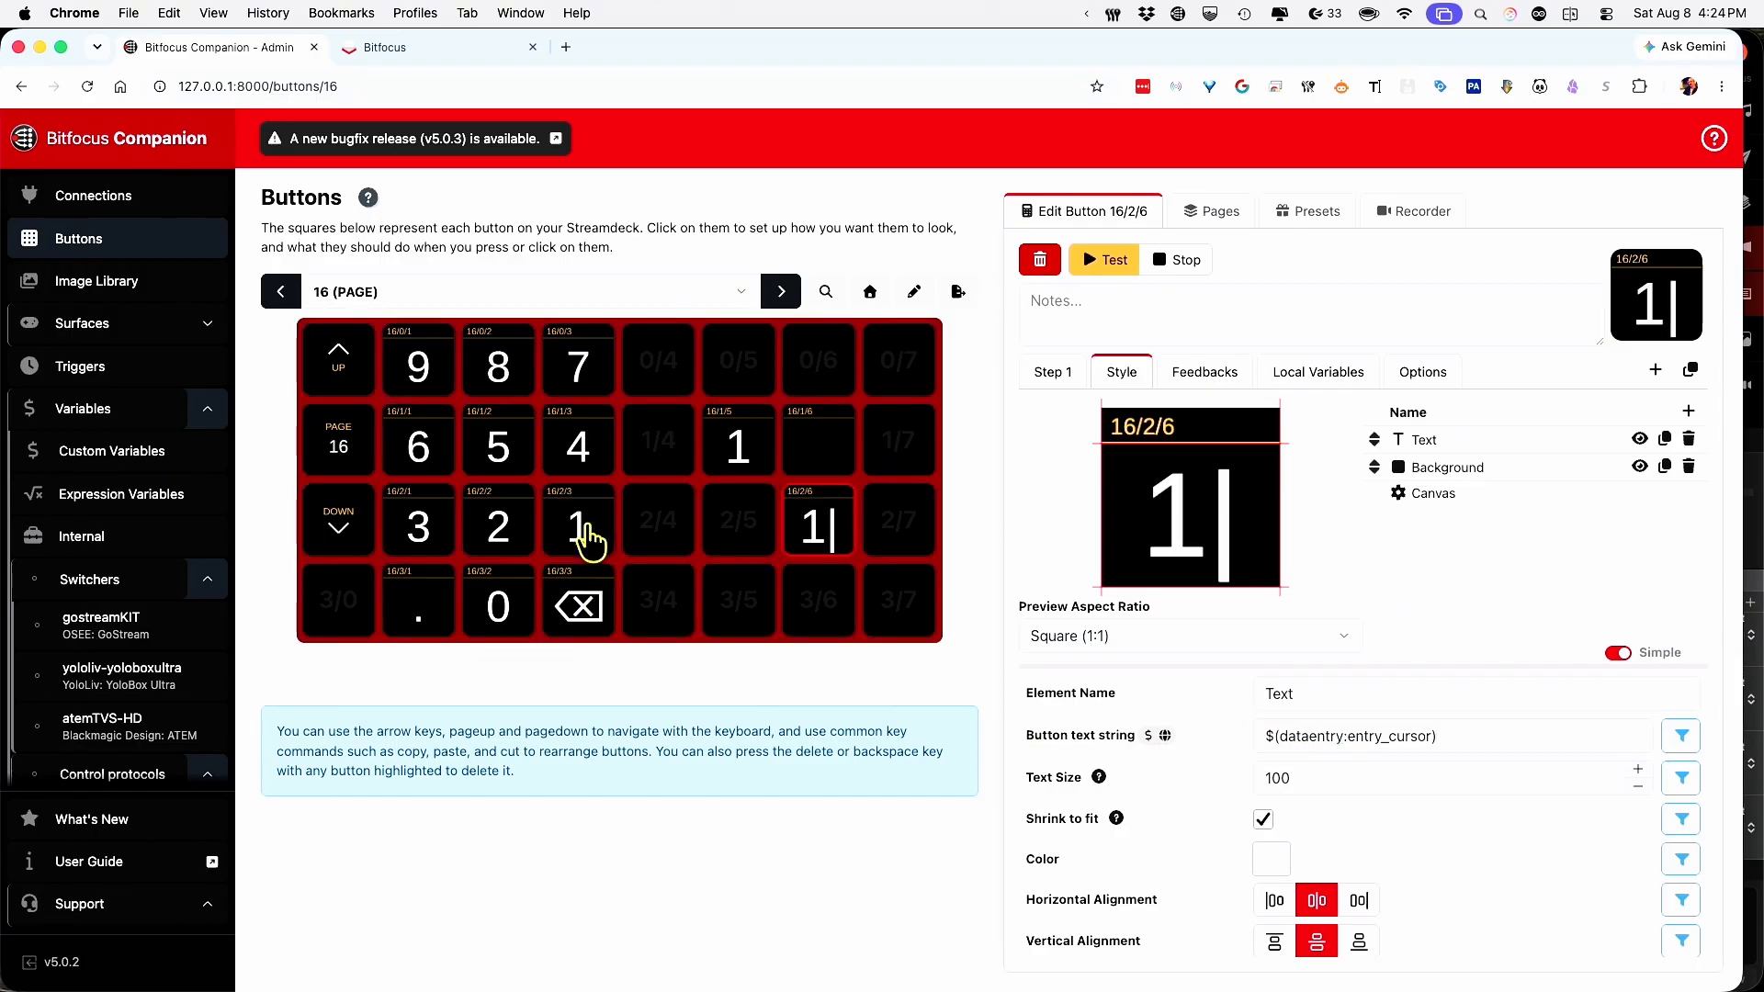
pyautogui.click(507, 528)
pyautogui.click(428, 531)
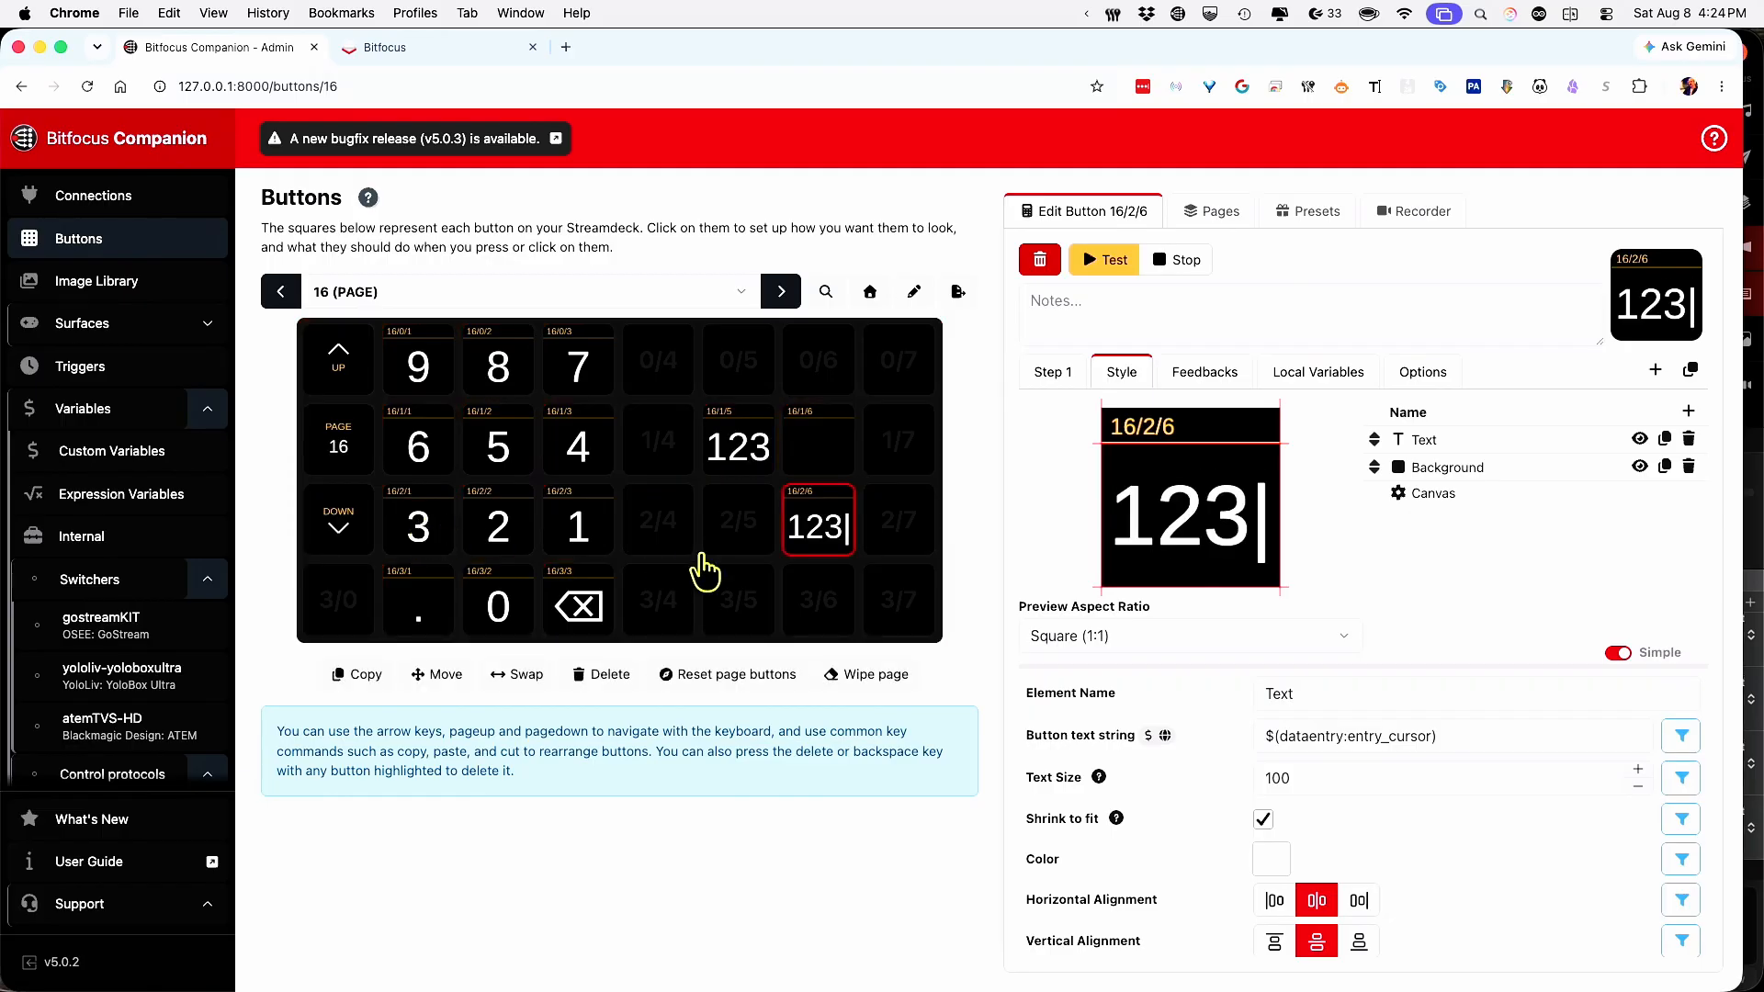
pyautogui.click(741, 450)
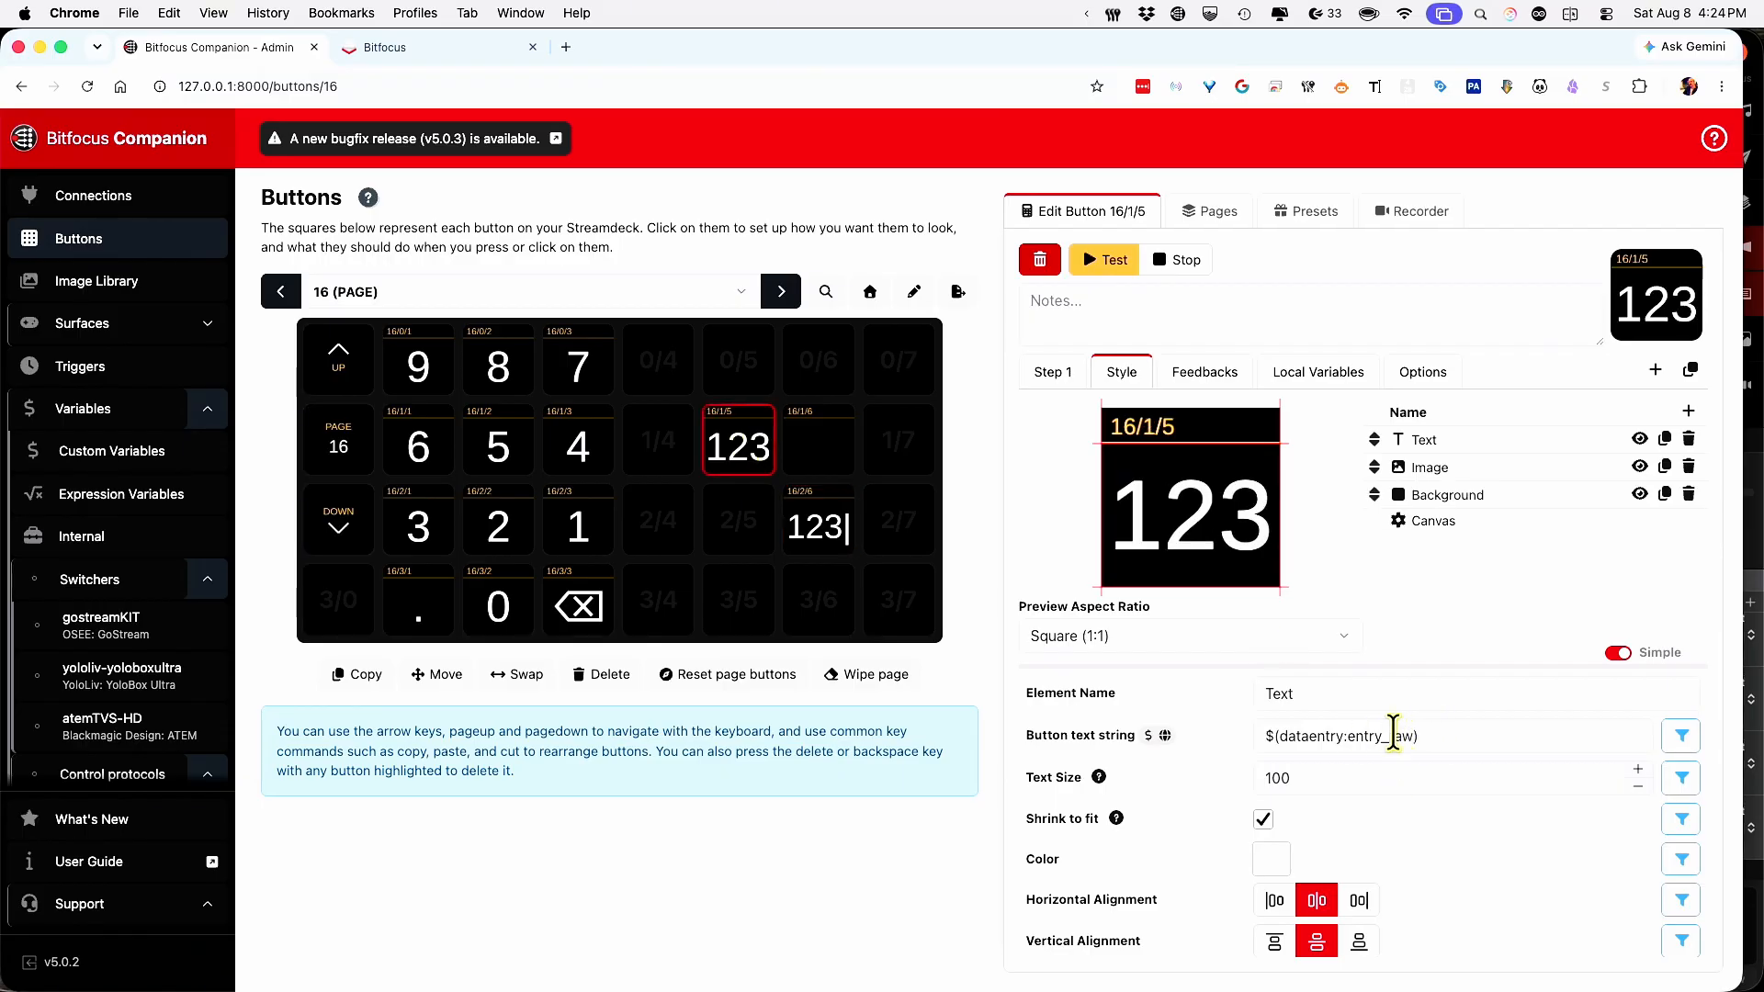
# Change 16/2/6's text to $(dataentry:entry_raw), then open button 16/1/5 for editing.
pyautogui.click(820, 528)
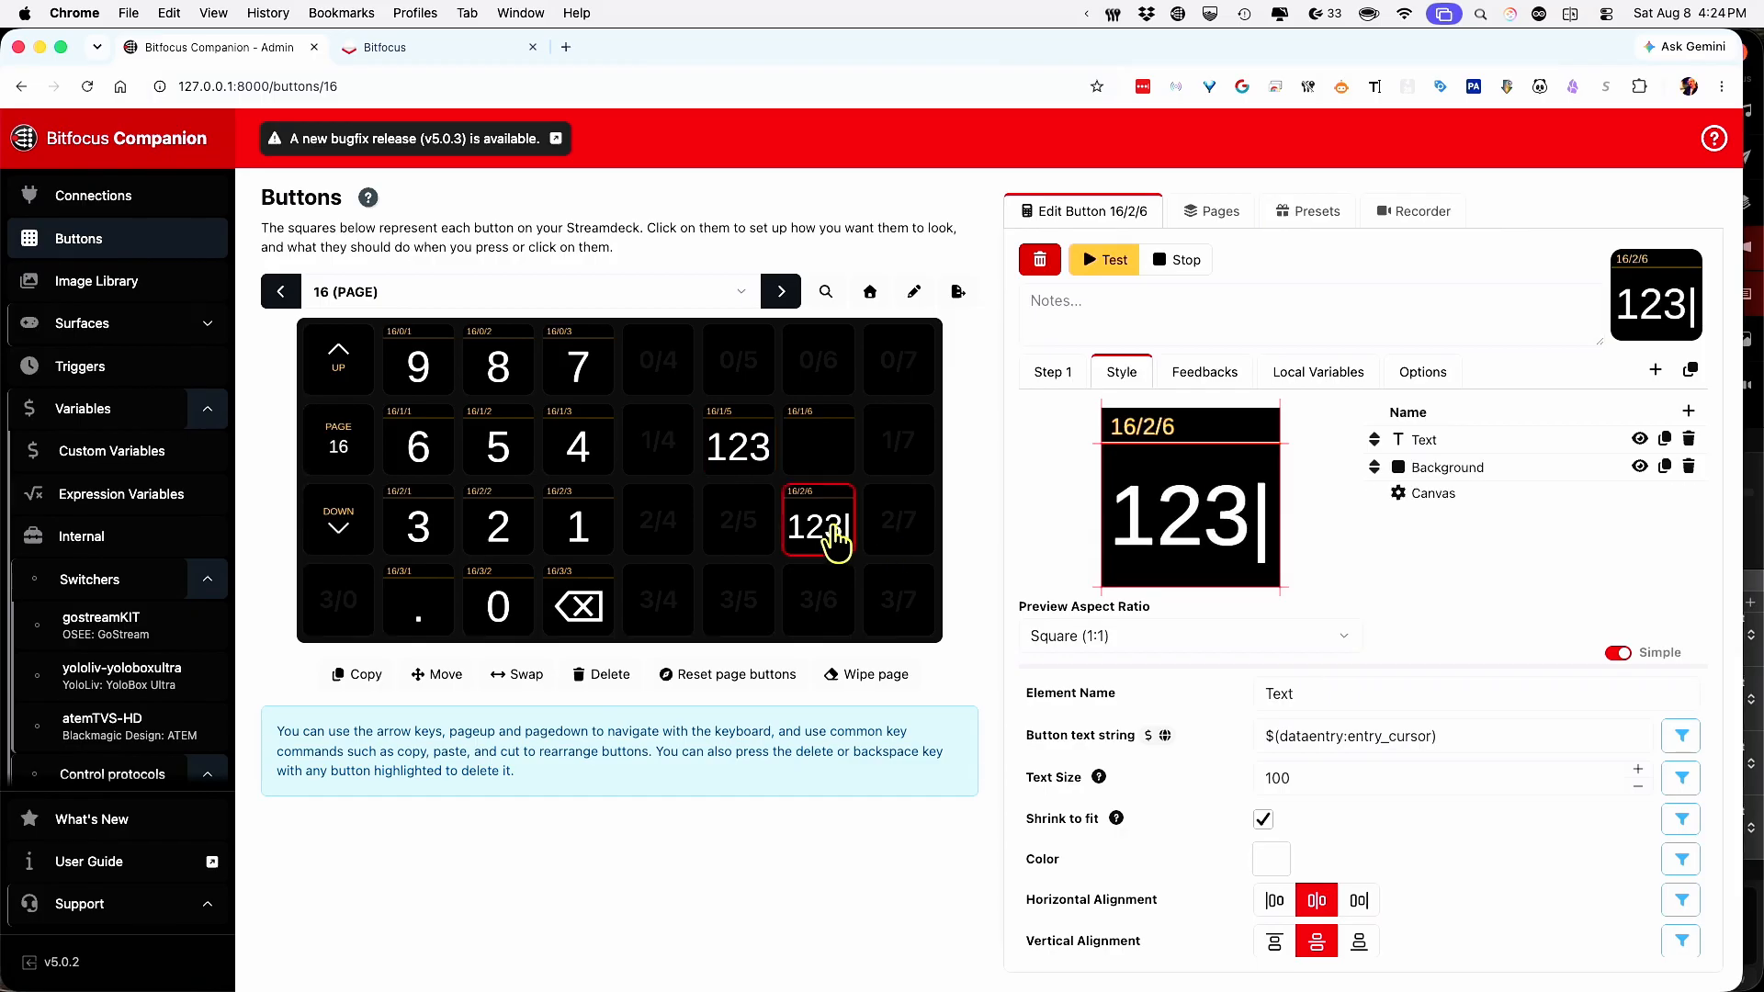
pyautogui.click(1429, 736)
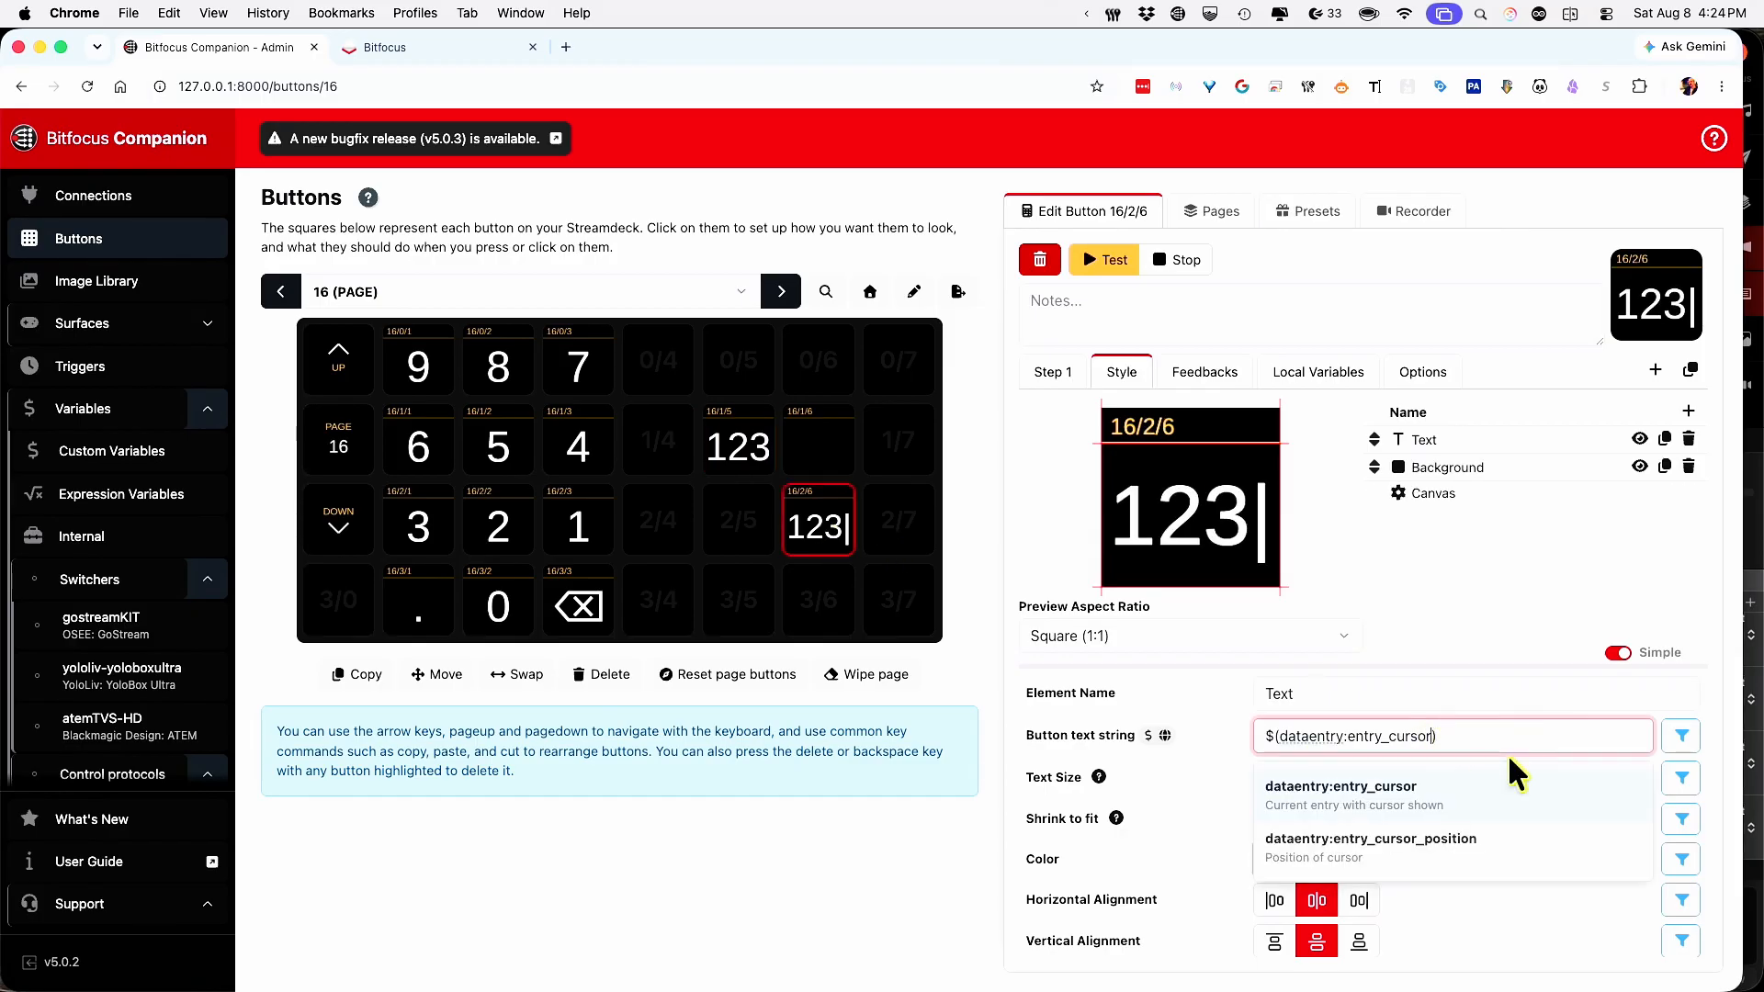
pyautogui.press('BackSpace')
pyautogui.press('BackSpace')
pyautogui.press('BackSpace')
pyautogui.press('BackSpace')
pyautogui.press('BackSpace')
pyautogui.press('BackSpace')
pyautogui.write('raw')
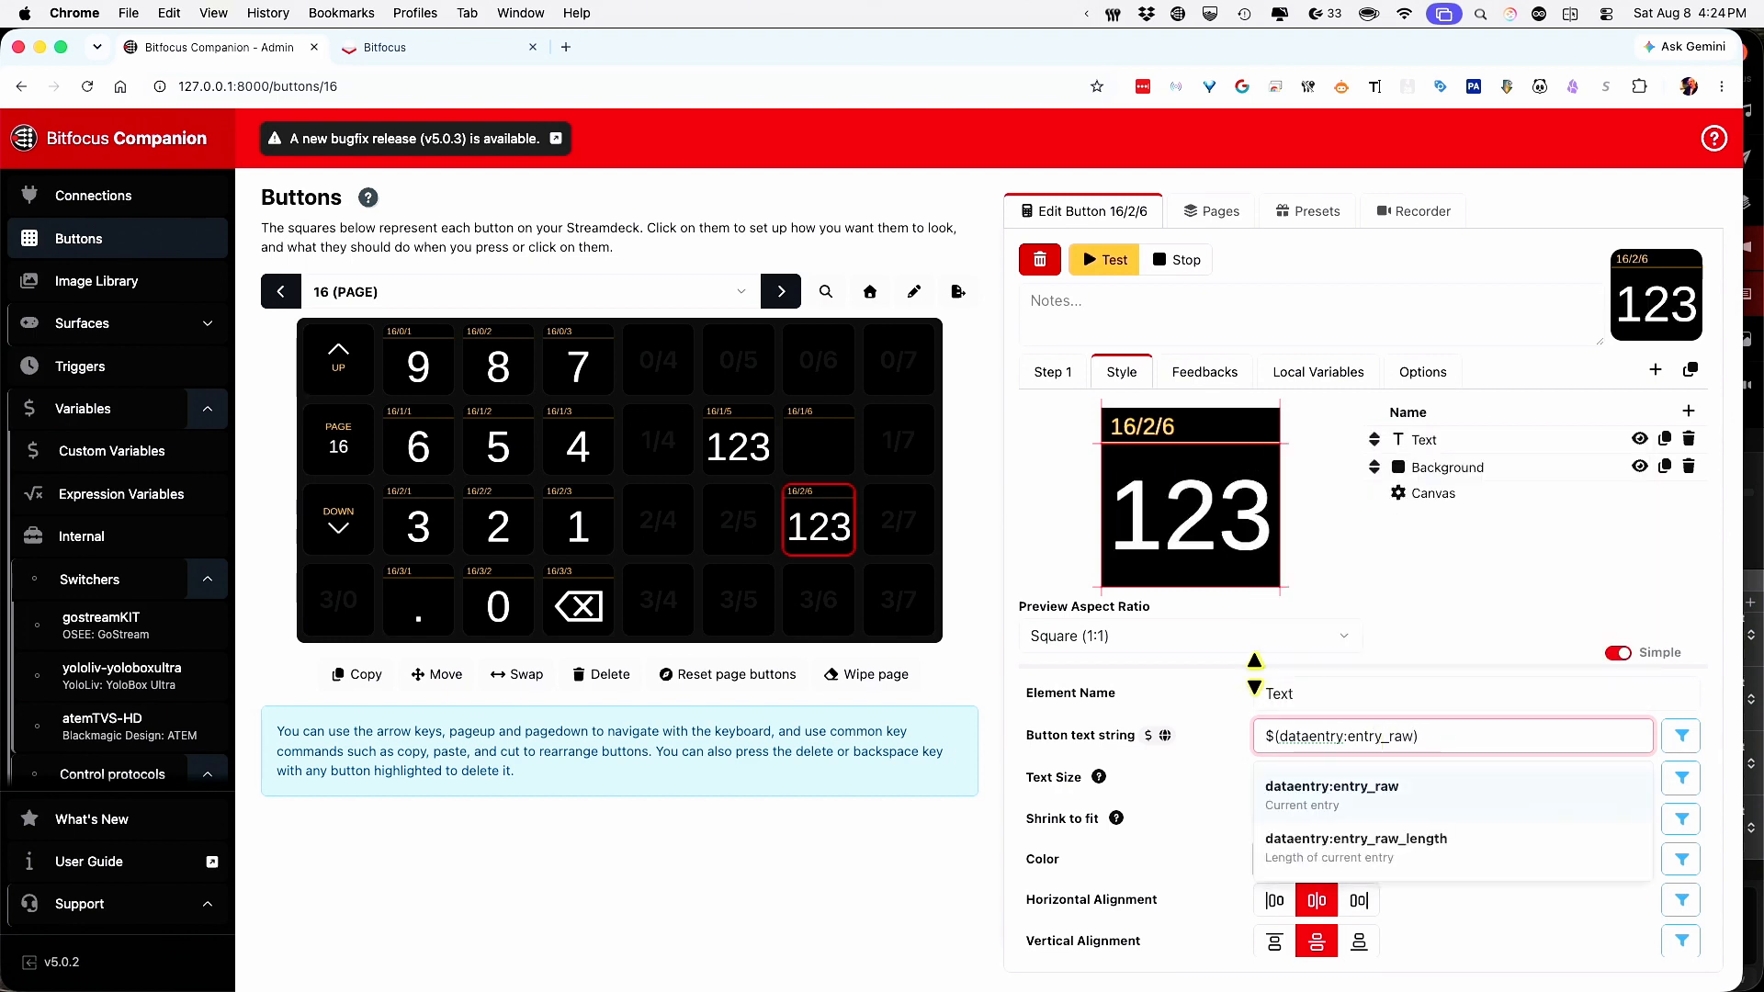
pyautogui.click(1481, 565)
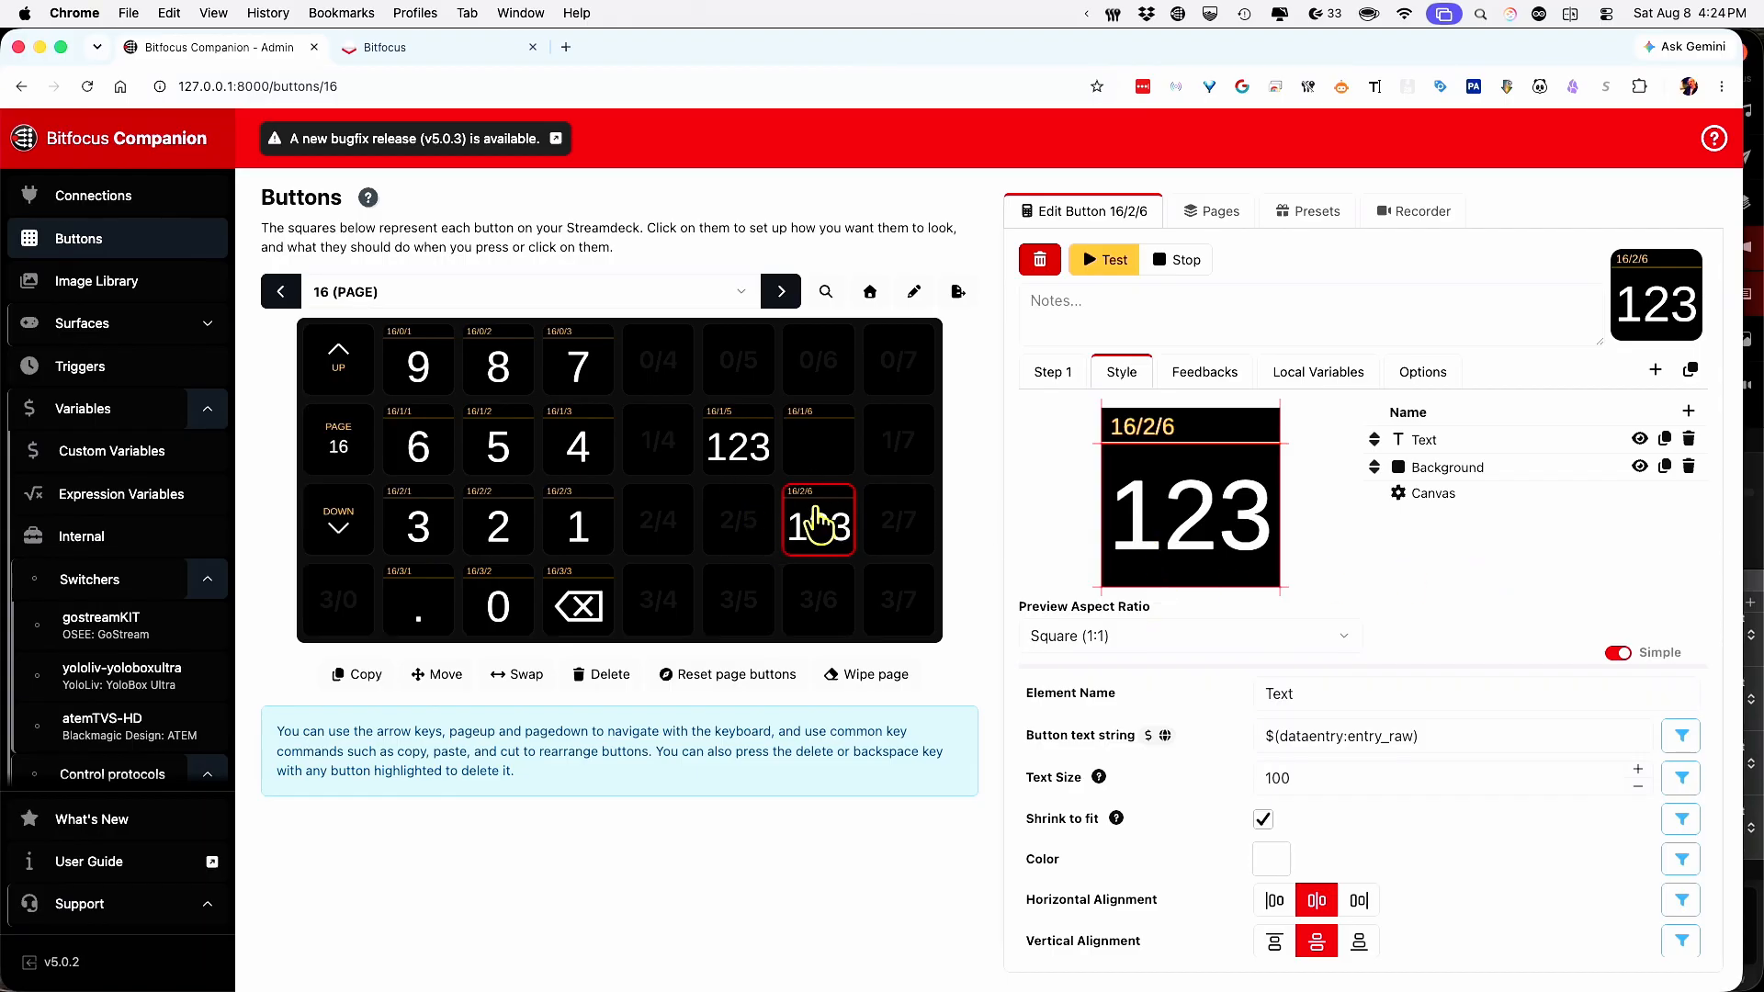
pyautogui.click(740, 448)
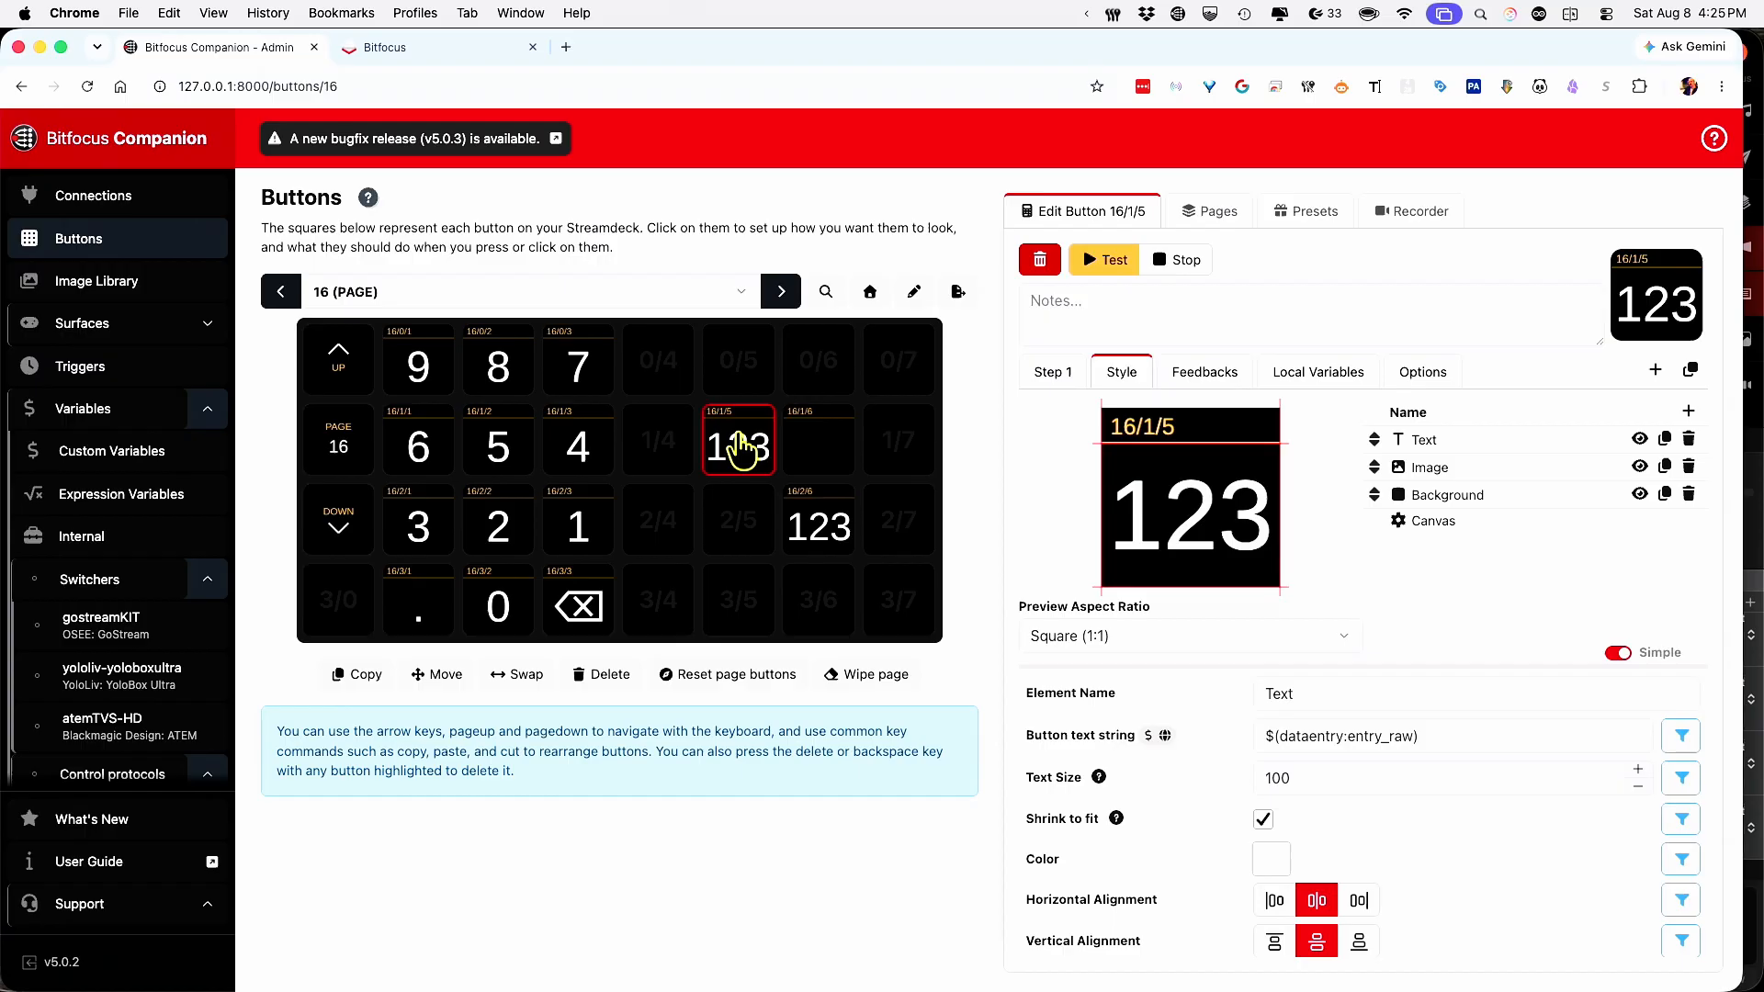
# Add a colon after 'today' in 16/1/5's stage message text 'Amount of money raised today: $'.
pyautogui.click(1050, 376)
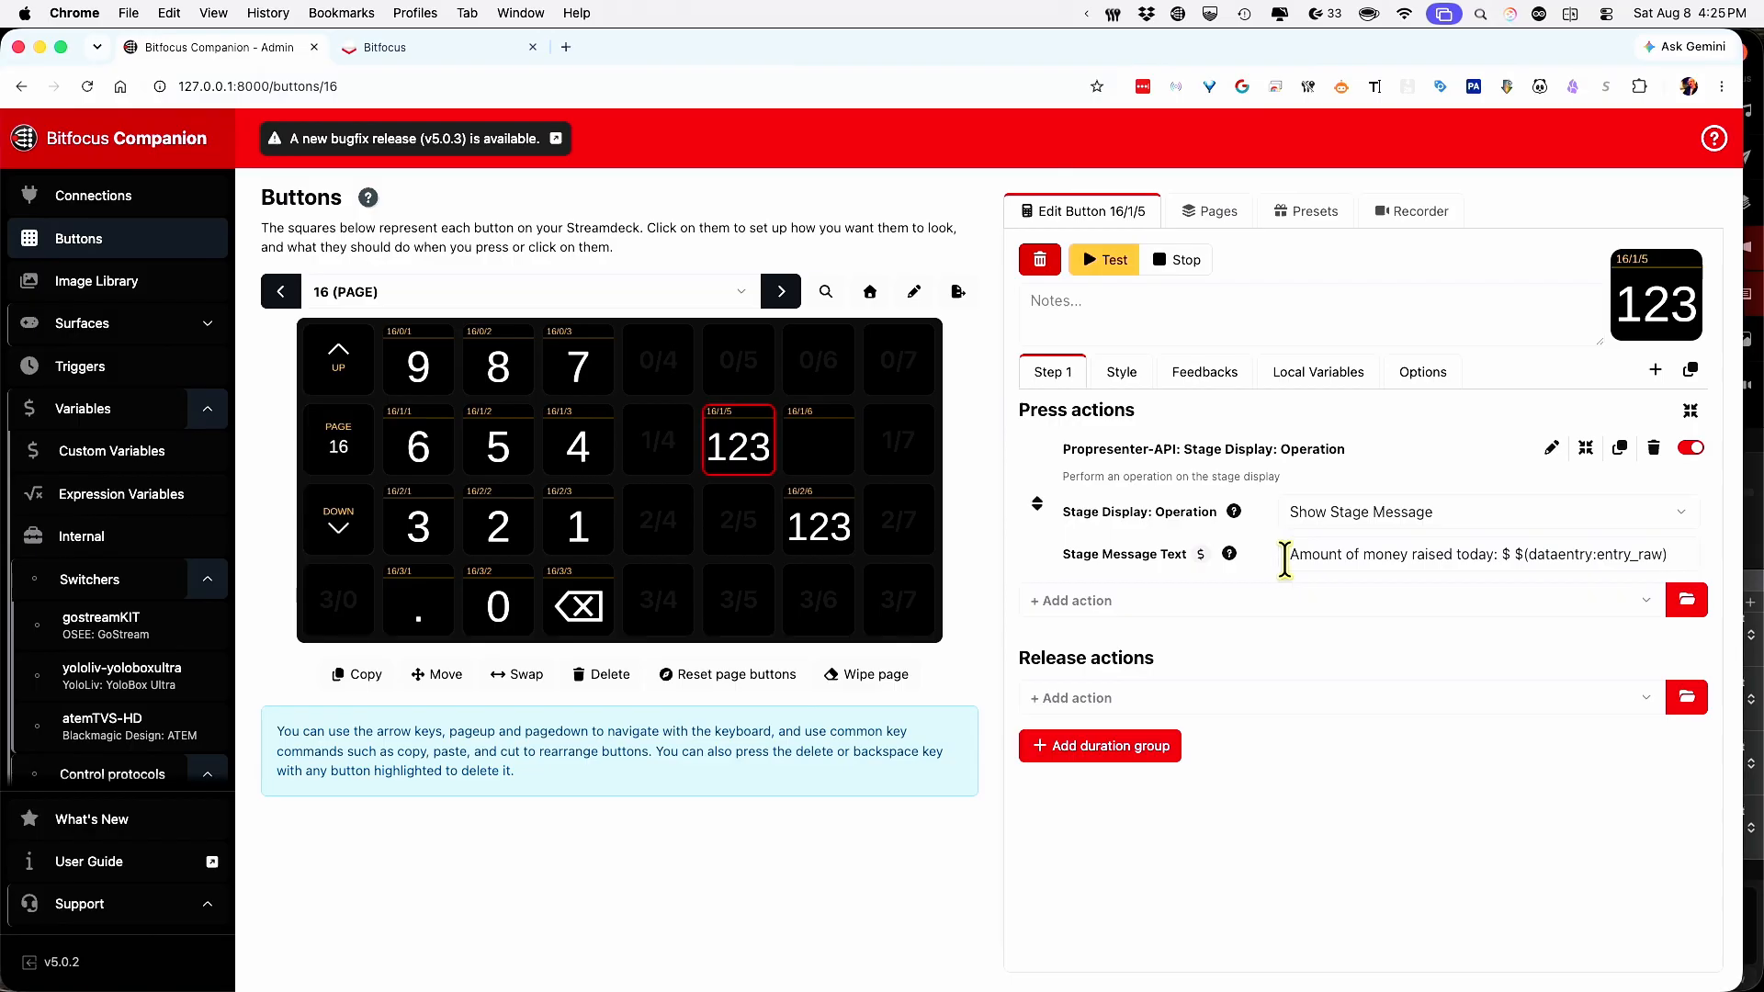
pyautogui.click(1495, 556)
pyautogui.write(':')
# Test-press 16/1/5 and confirm ProPresenter shows 'Amount of money raised today: $ 123'.
pyautogui.click(723, 451)
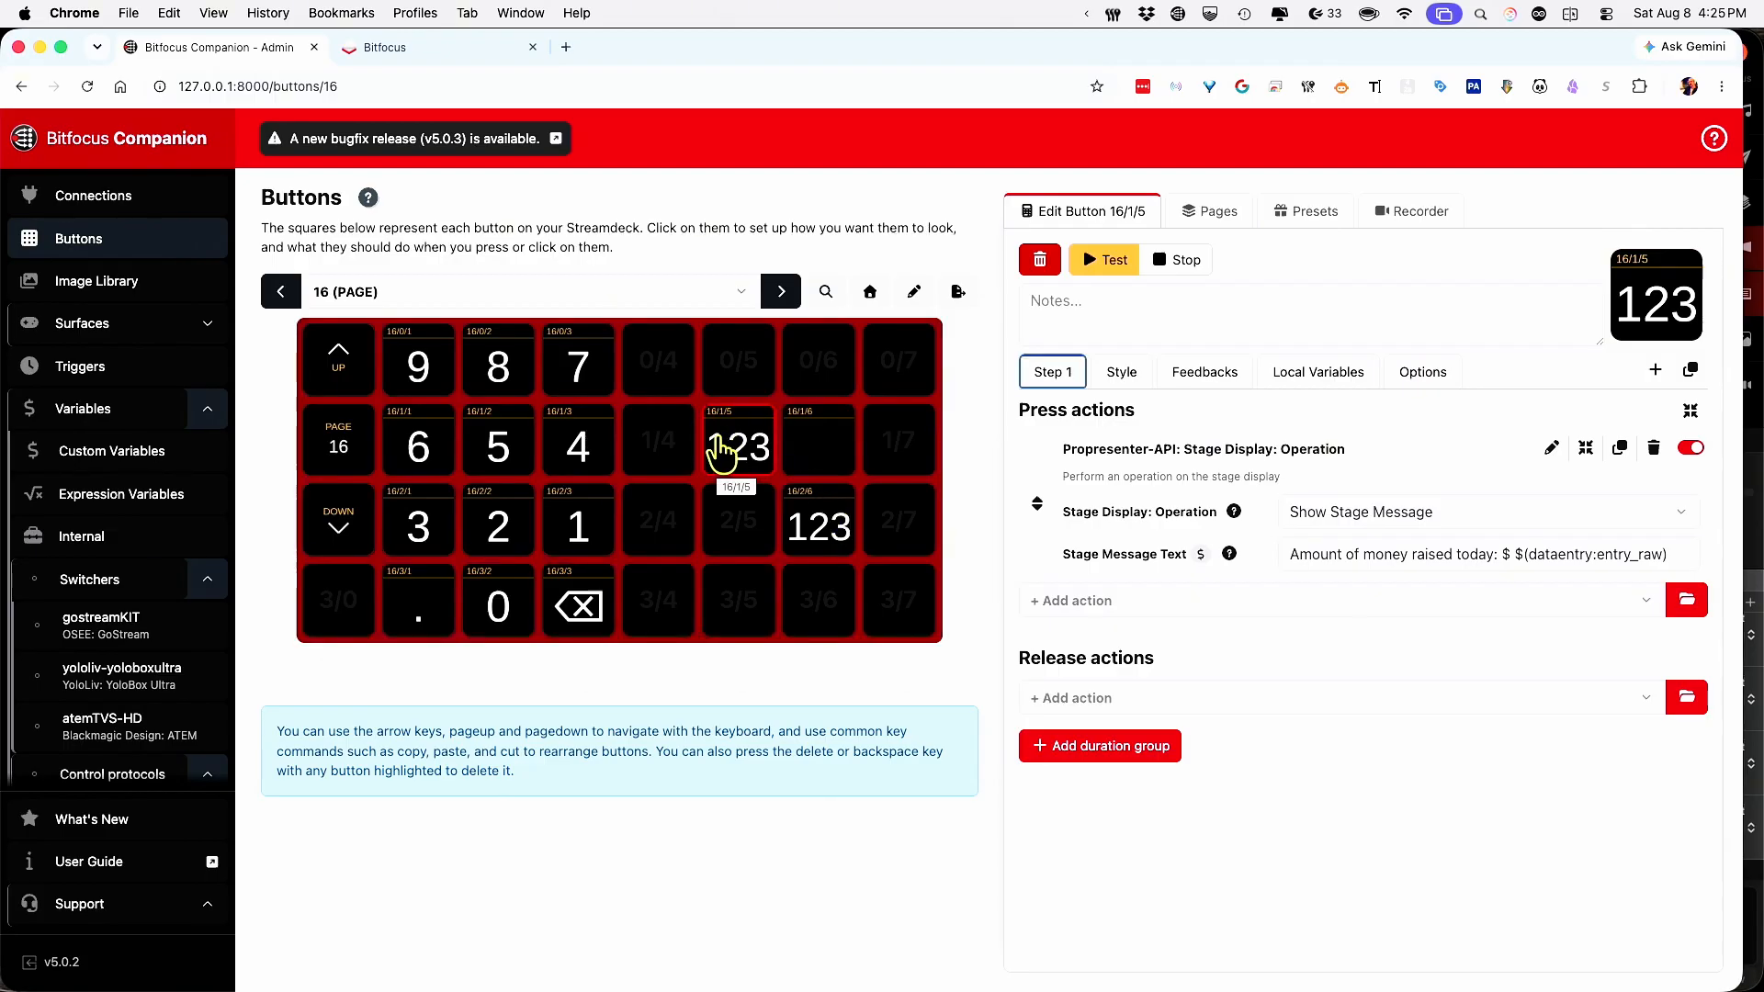
pyautogui.keyDown('shift'); pyautogui.click(719, 443); pyautogui.keyUp('shift')
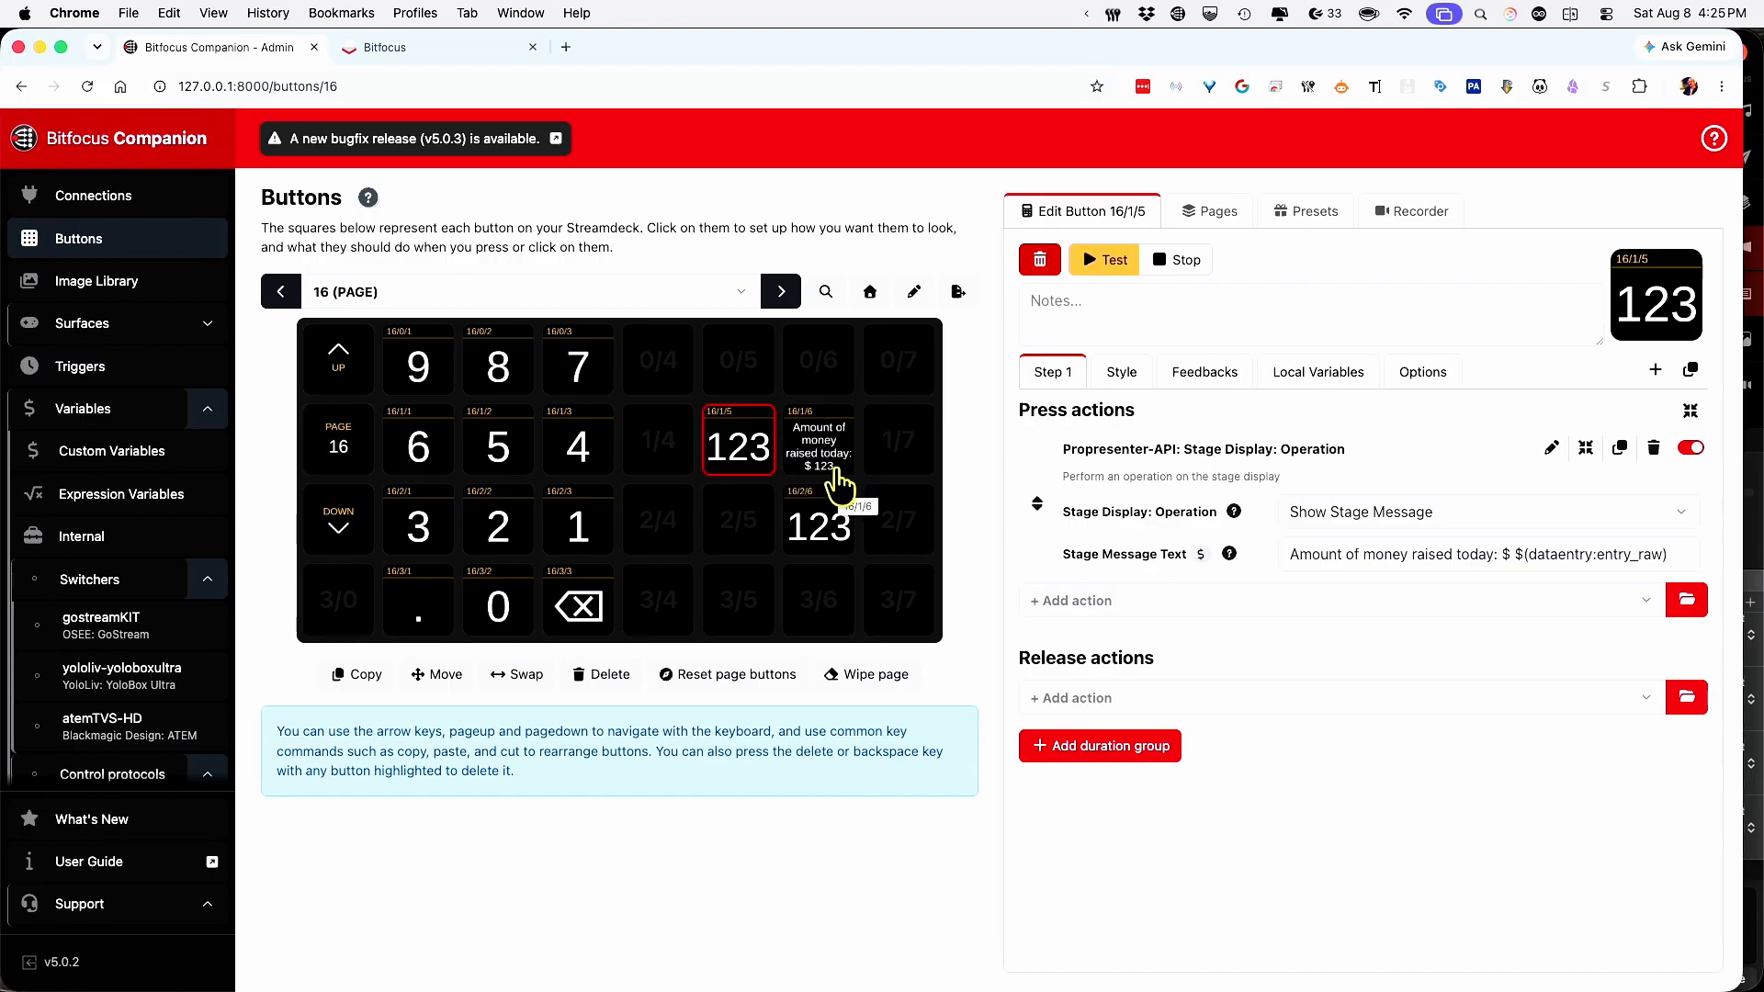
pyautogui.press('super+Tab')
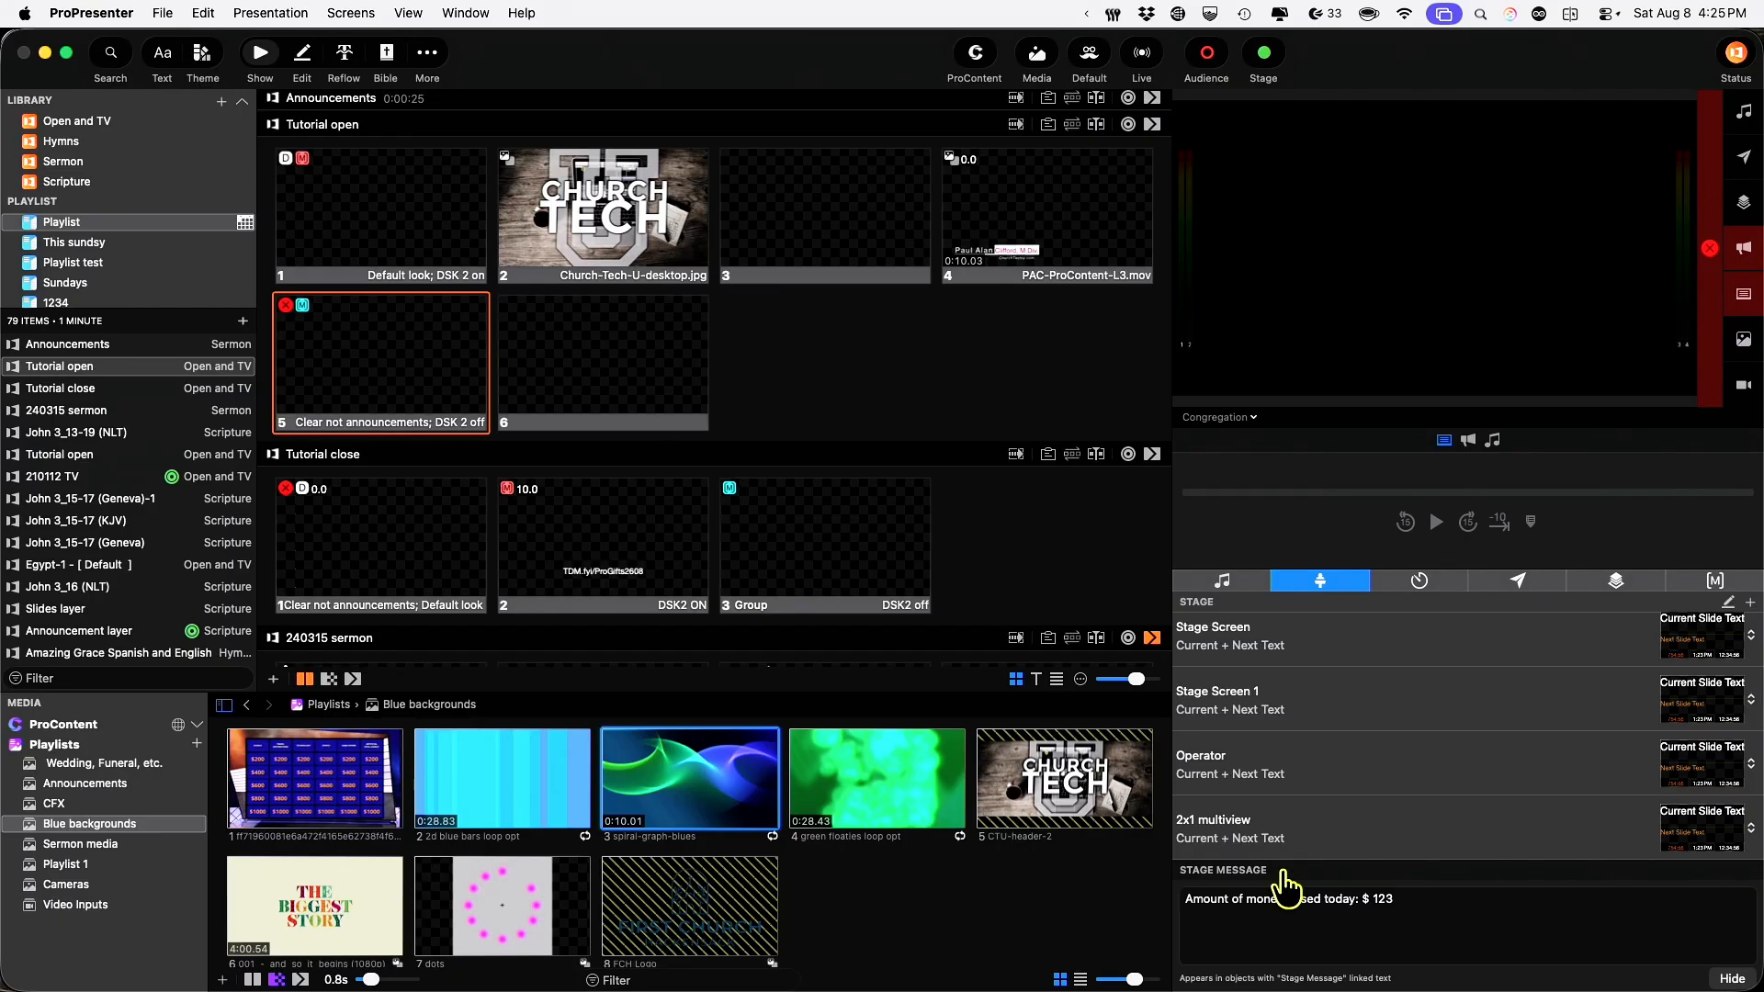
pyautogui.press('super+Tab')
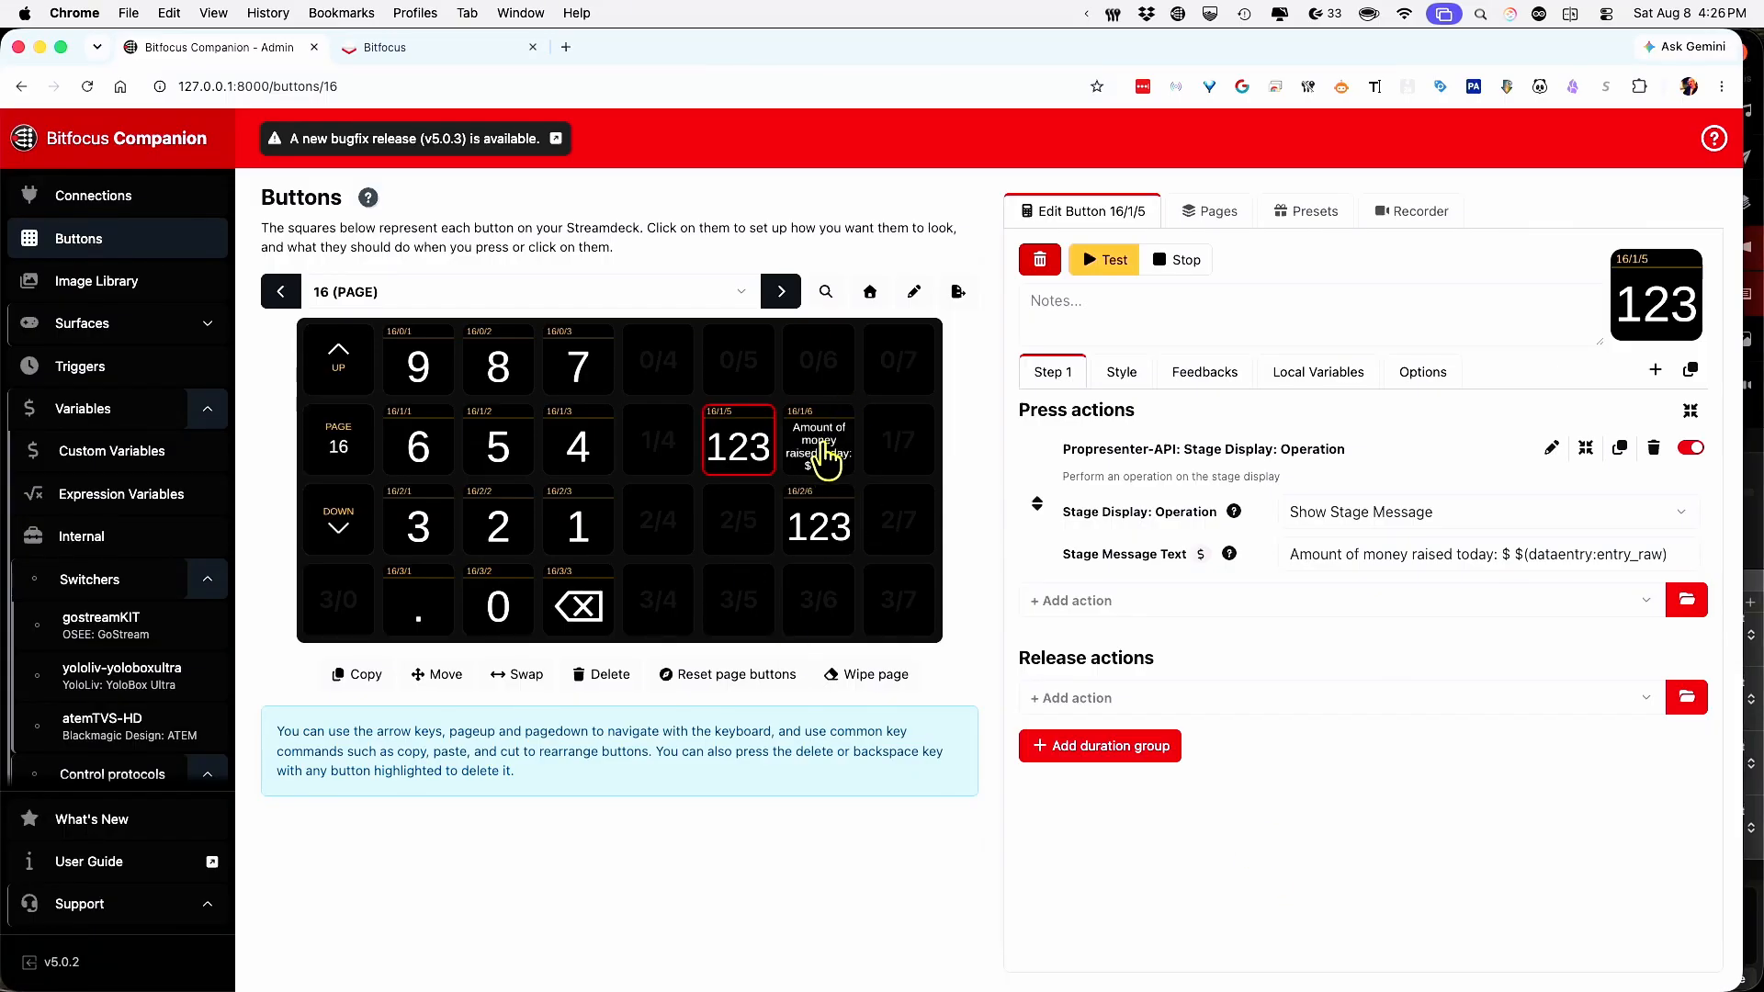
# Delete the typed digits with backspace 16/3/3 and send an empty stage message from 16/1/6.
pyautogui.click(578, 605)
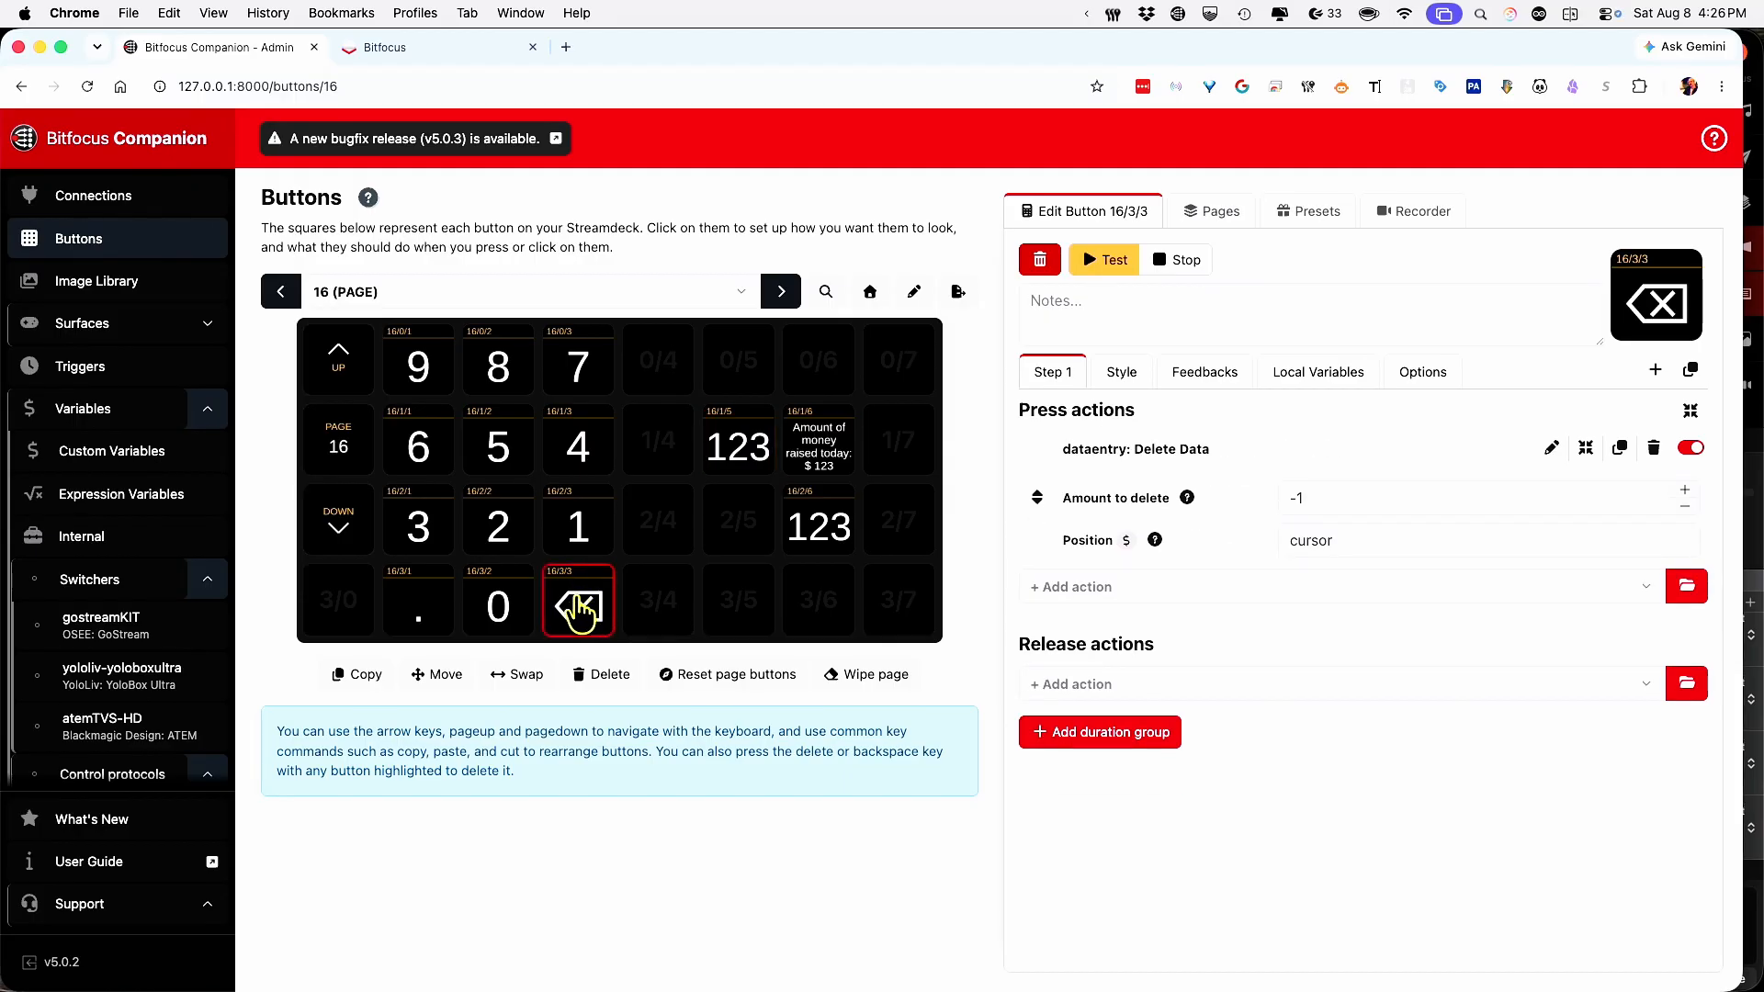
pyautogui.keyDown('shift'); pyautogui.click(579, 614); pyautogui.keyUp('shift')
pyautogui.keyDown('shift'); pyautogui.click(579, 613); pyautogui.keyUp('shift')
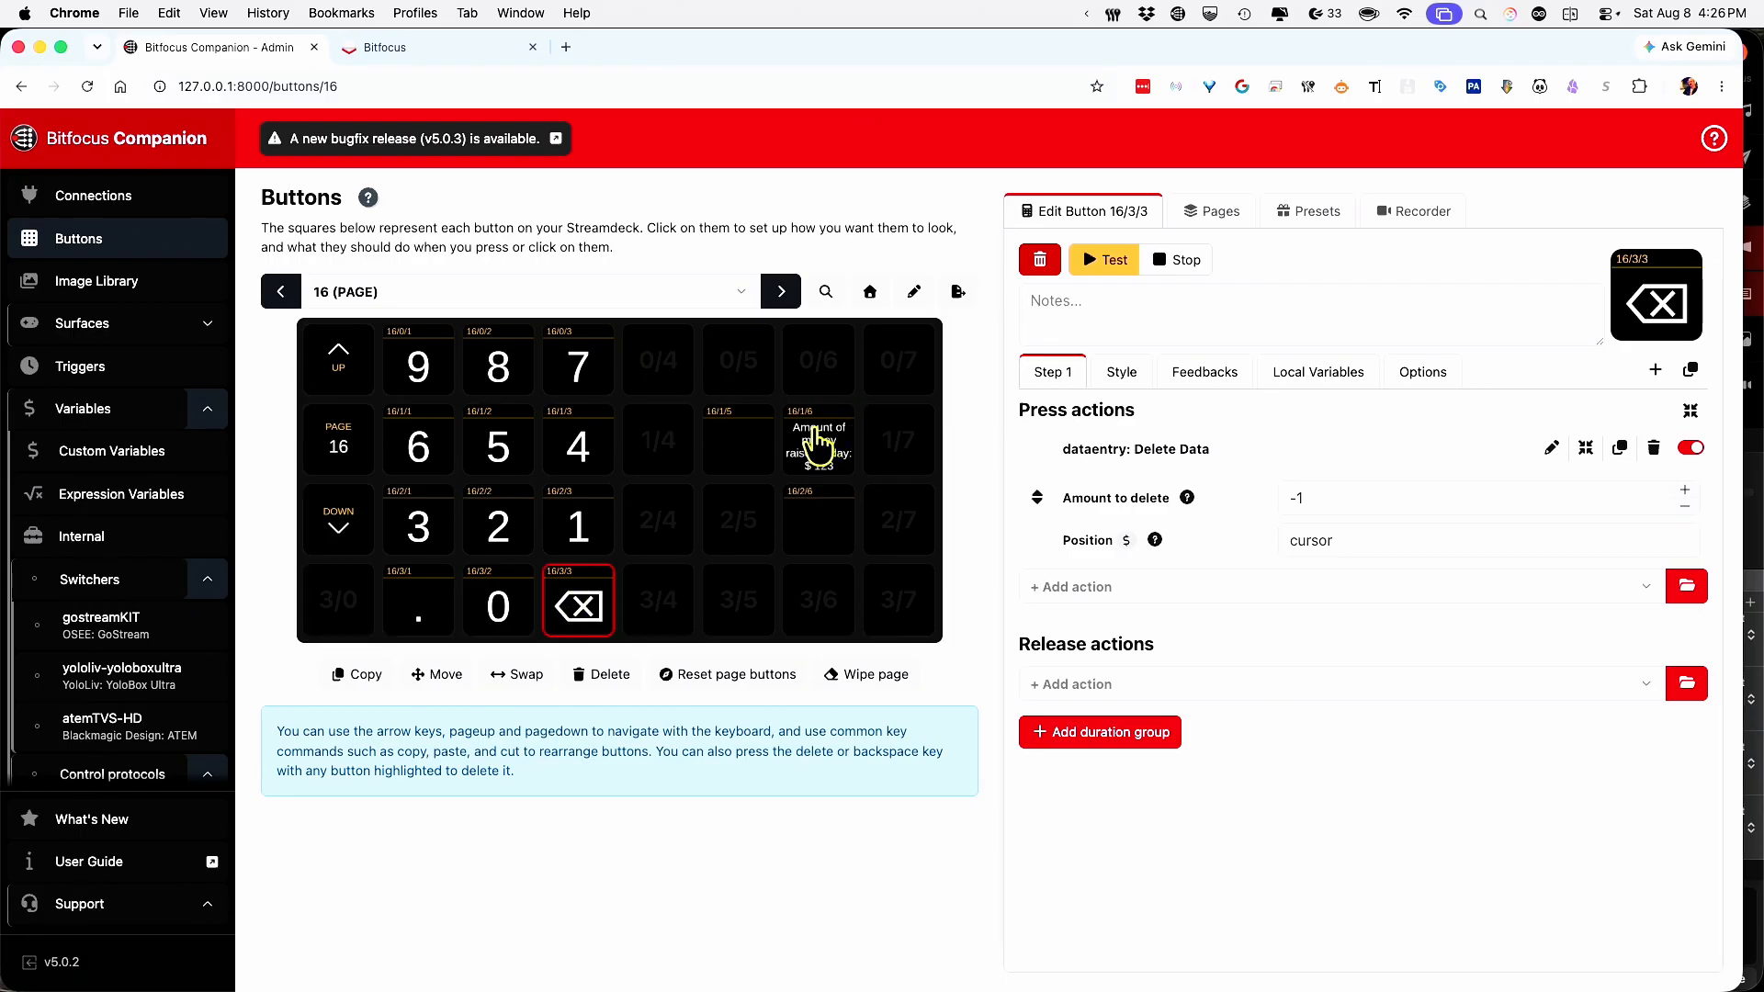
pyautogui.click(818, 448)
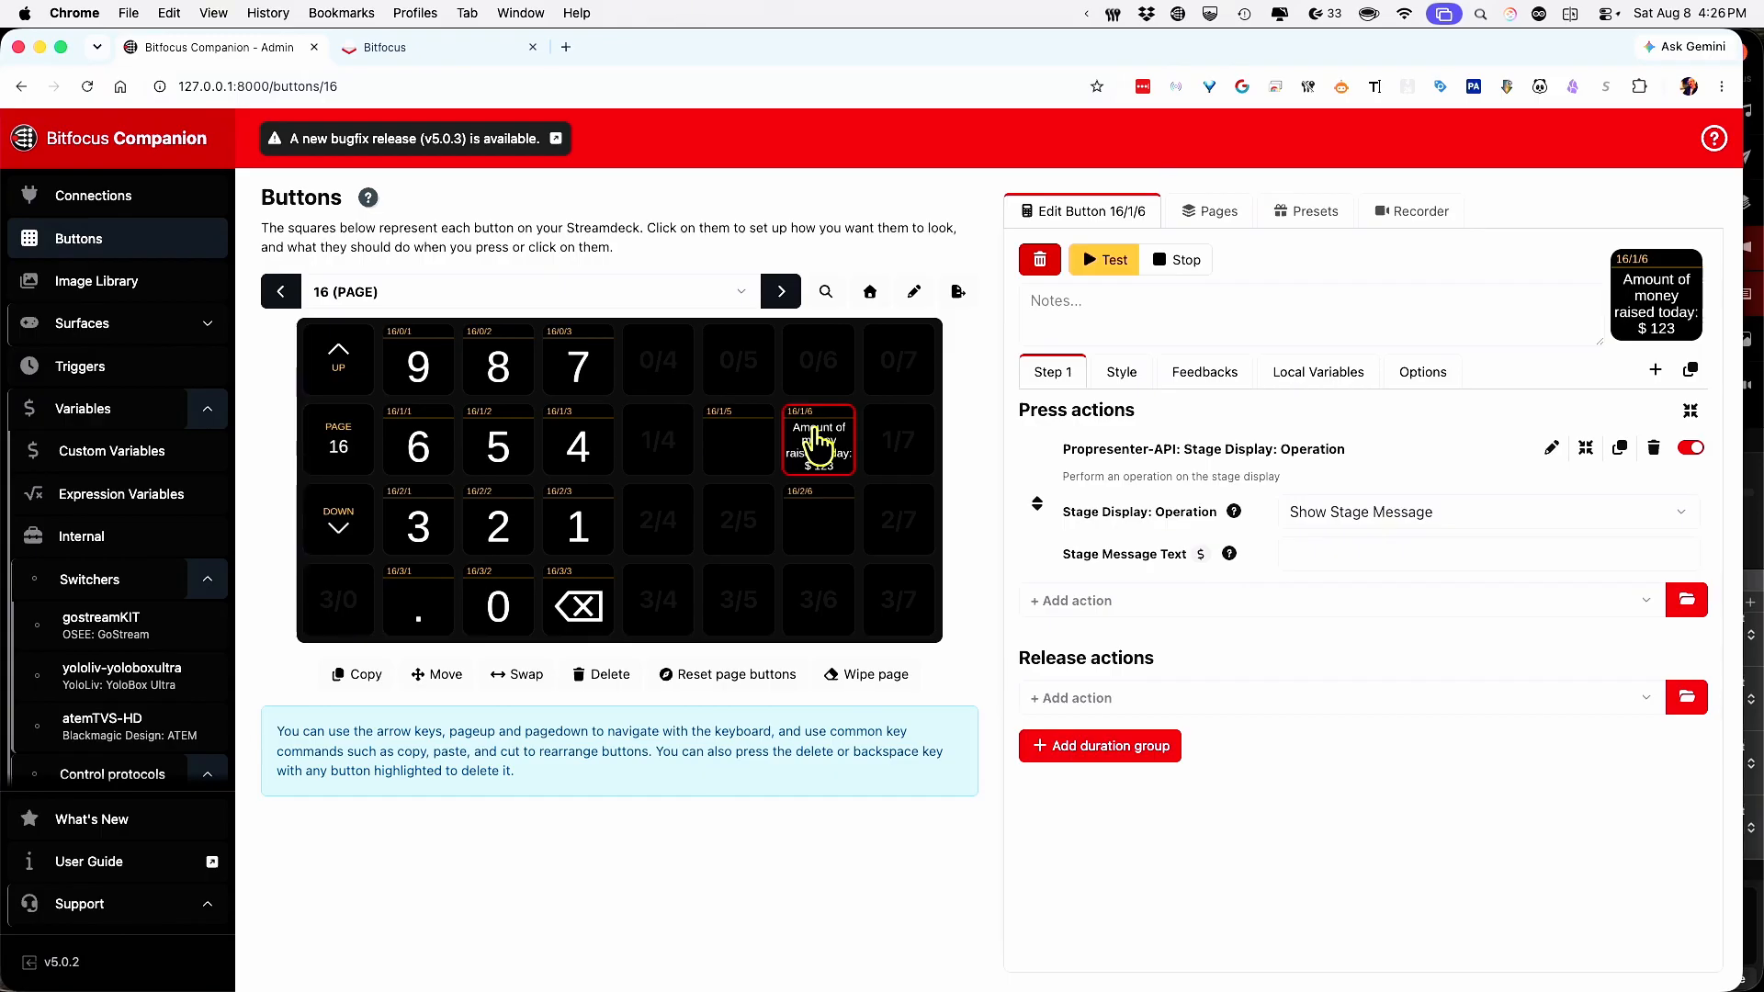
pyautogui.click(816, 446)
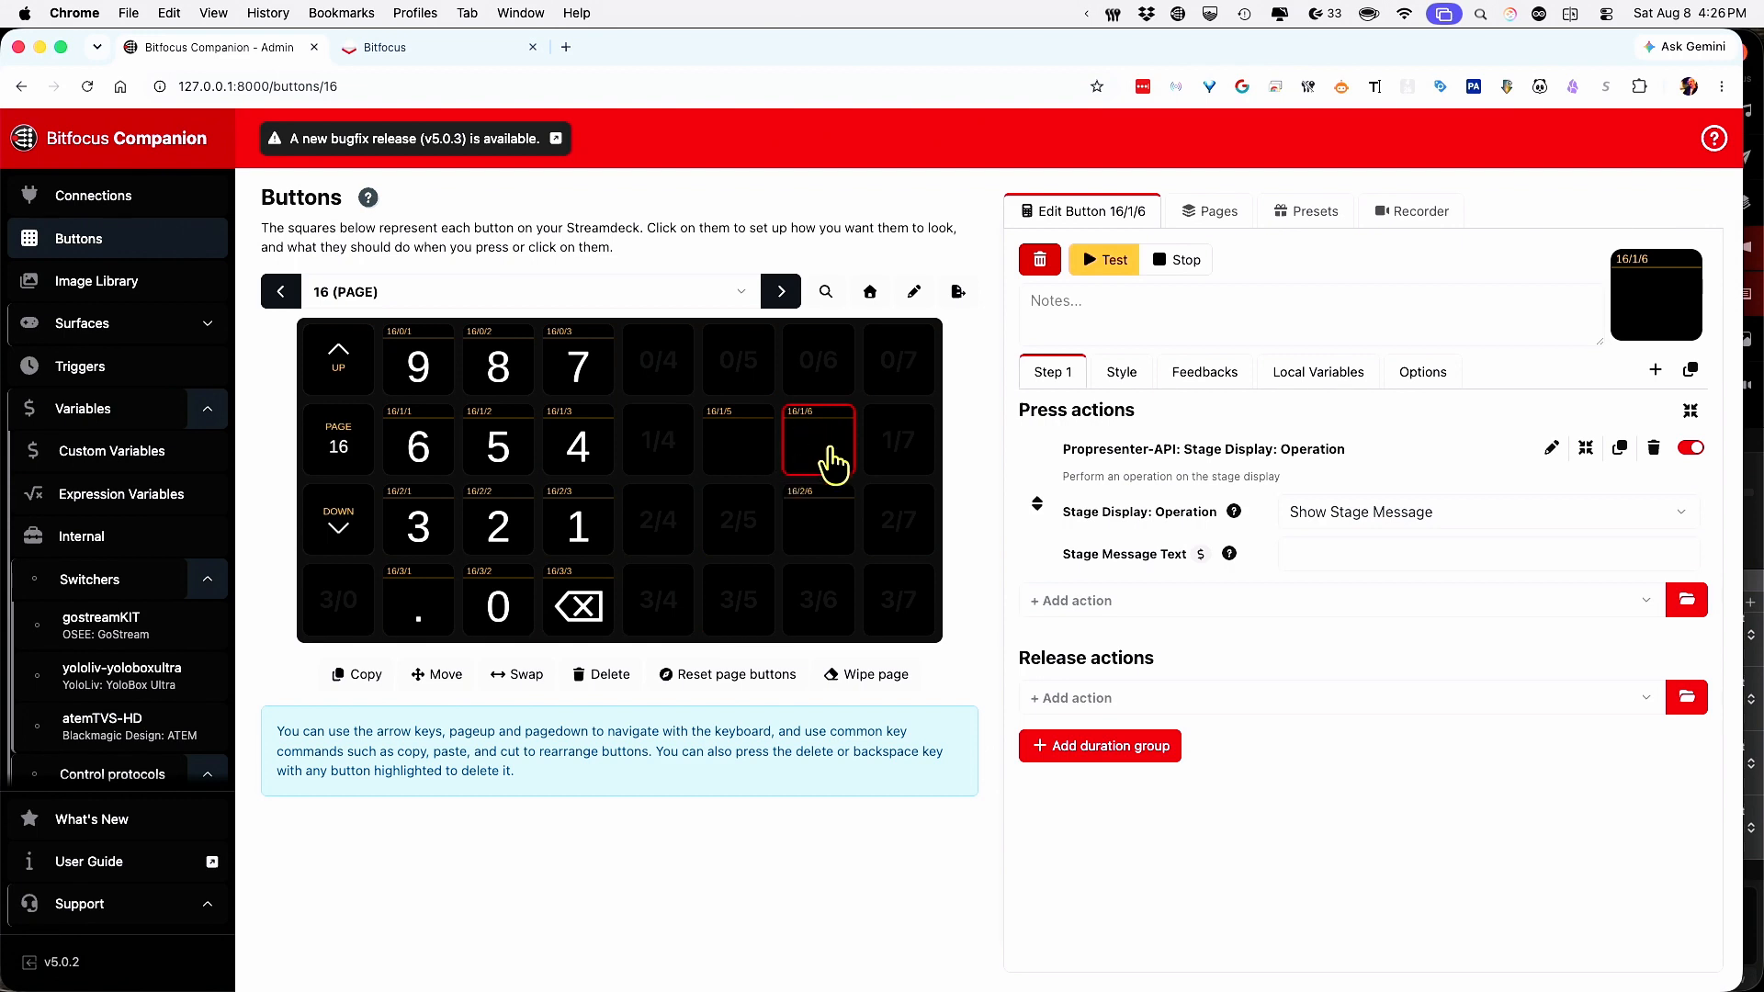
pyautogui.click(1116, 375)
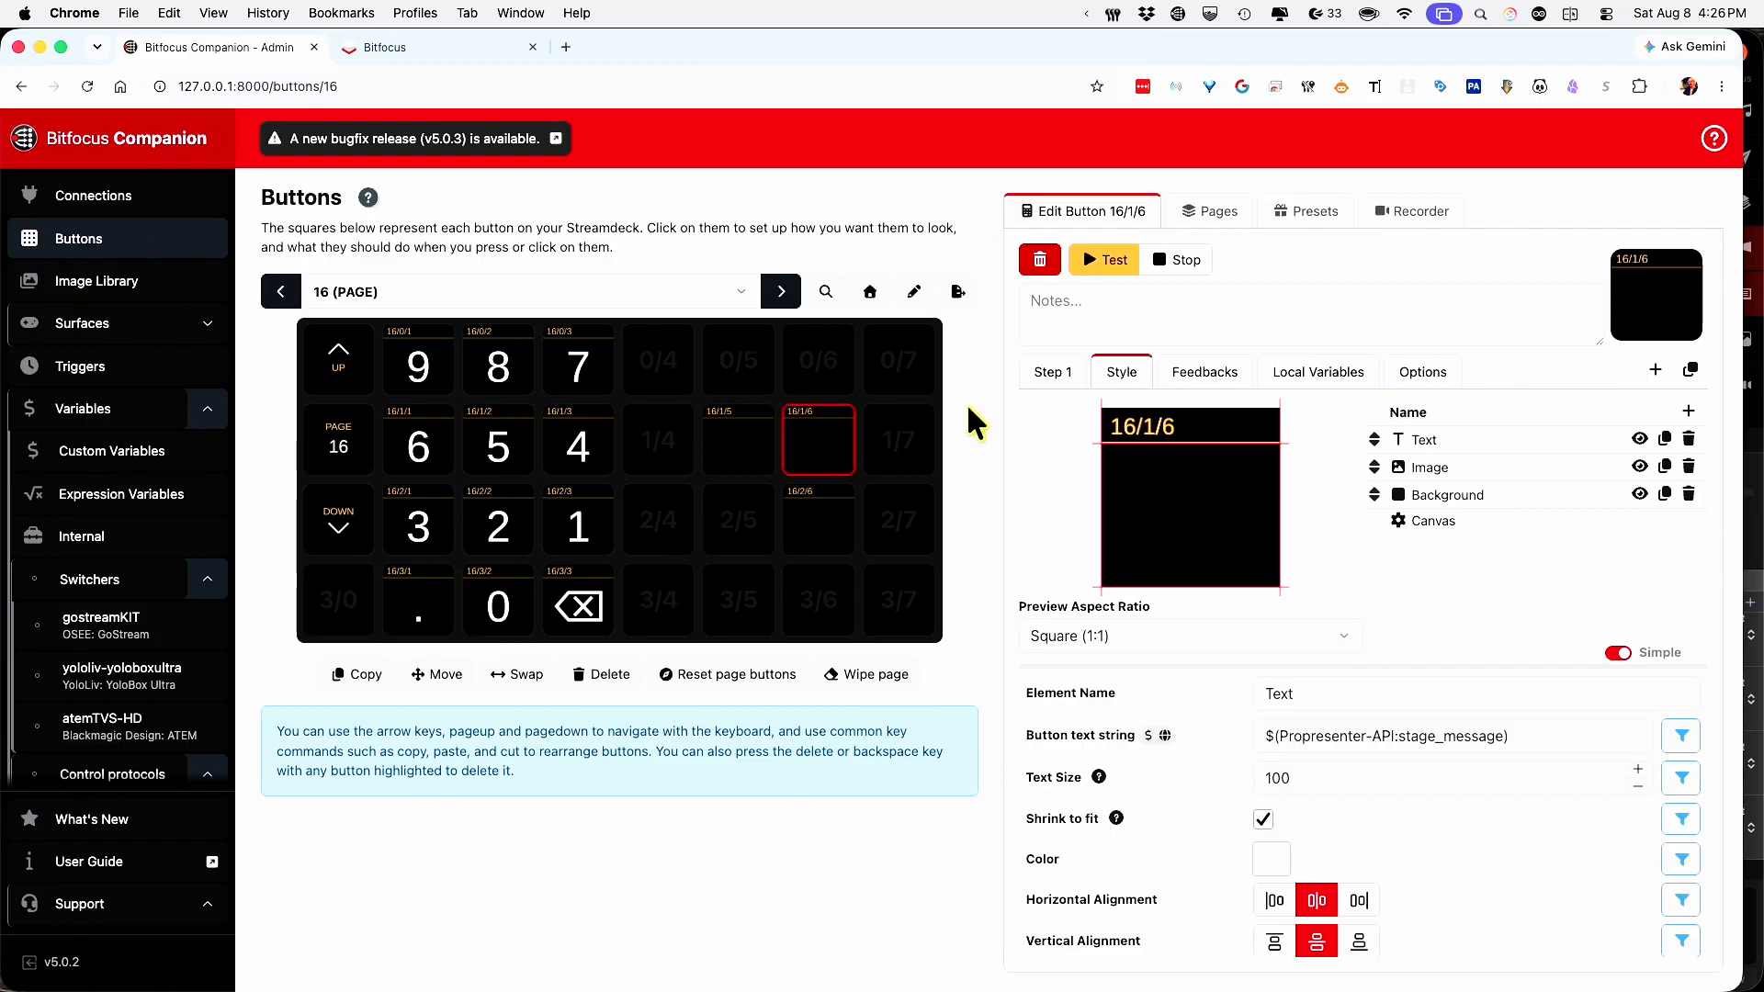
pyautogui.click(1059, 377)
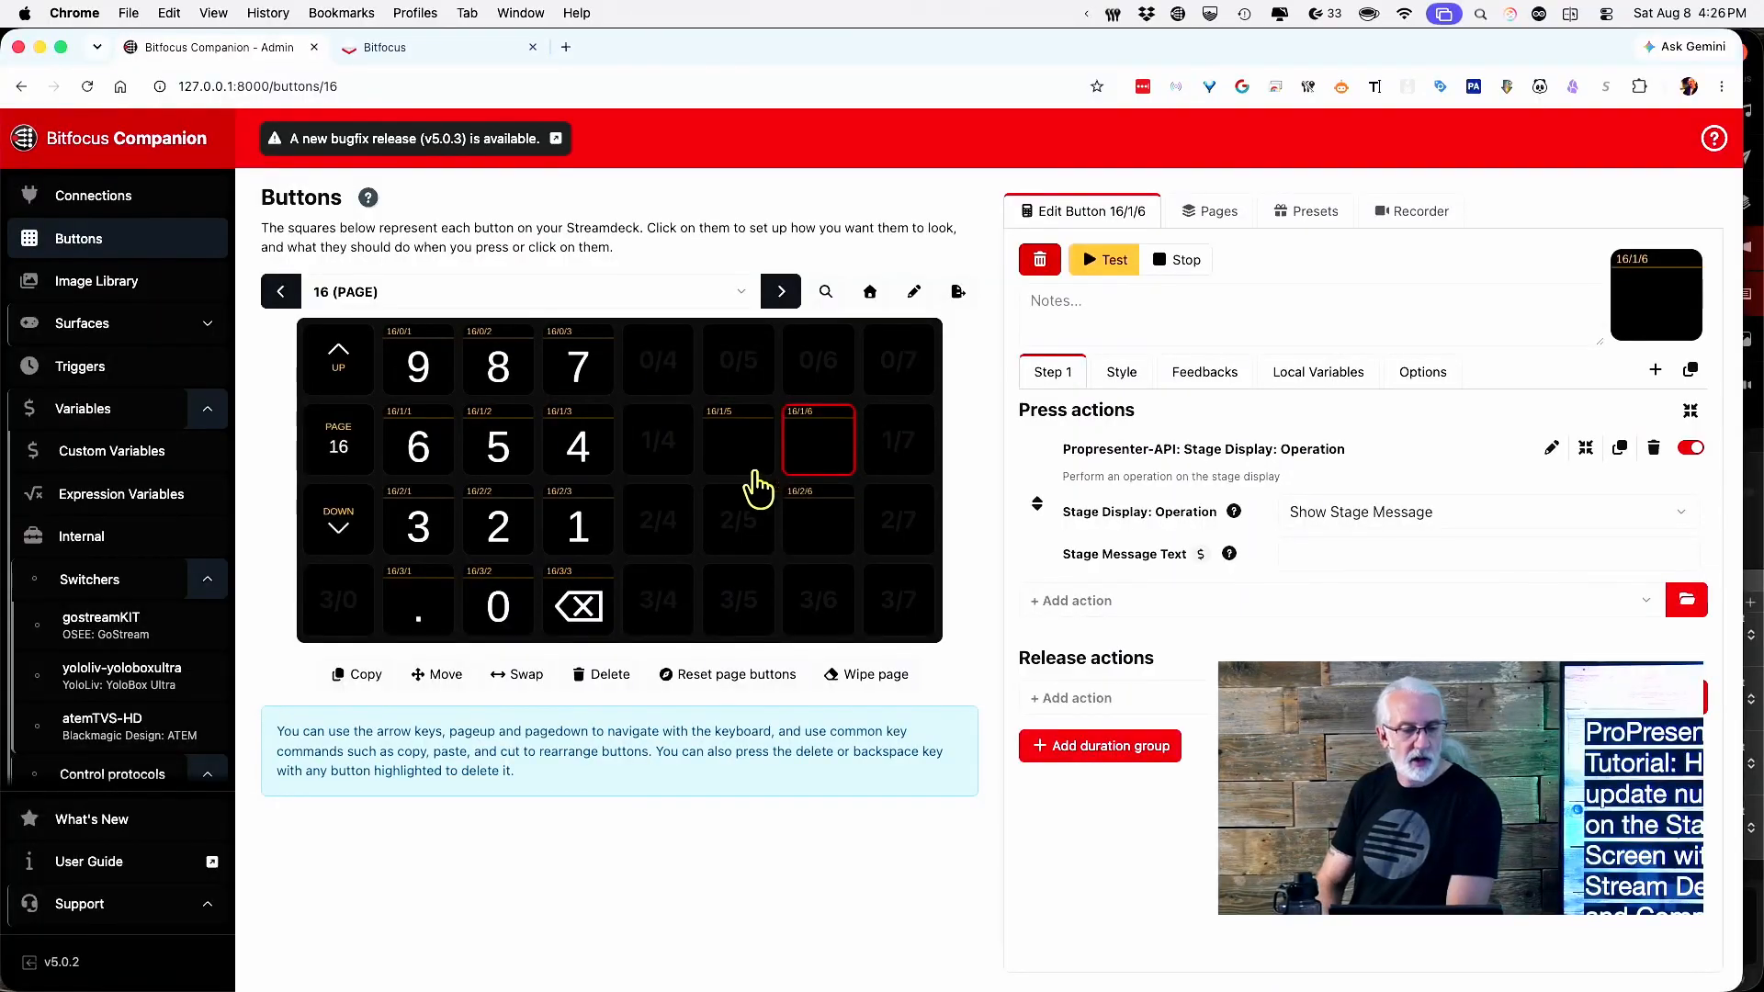
# Look through the Surfaces, Remote and Triggers pages, then return to the Surfaces list.
pyautogui.click(129, 336)
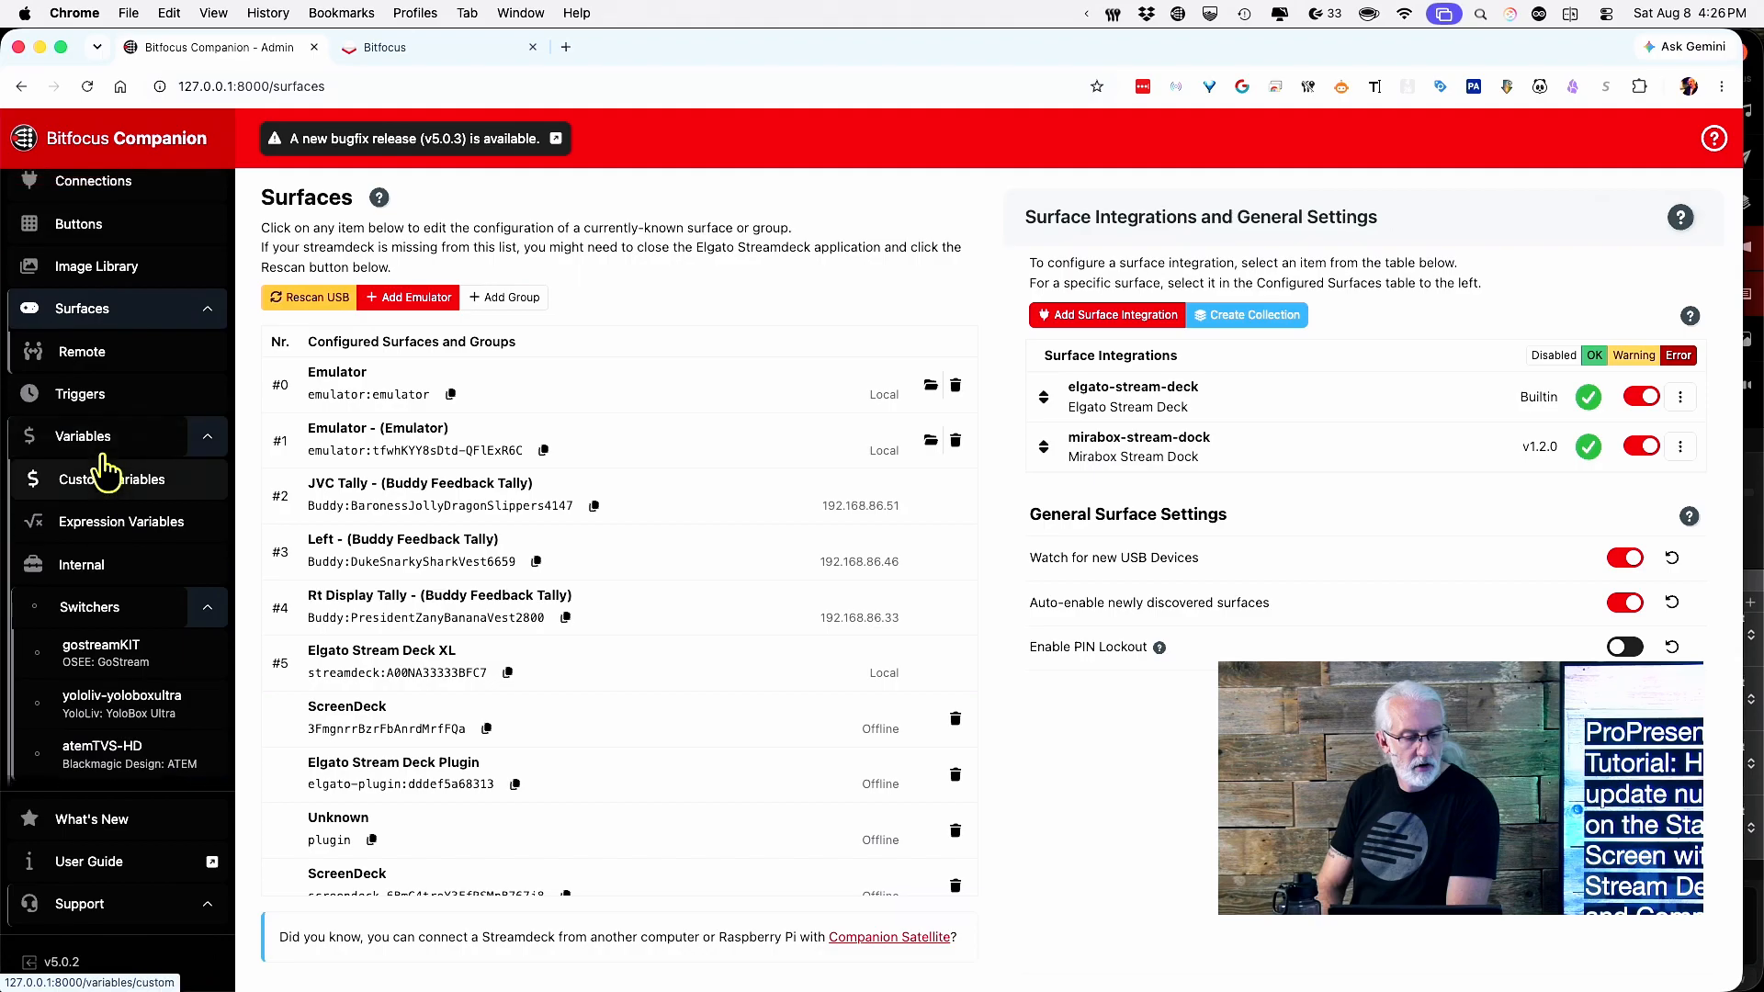
pyautogui.scroll(1, 108, 464)
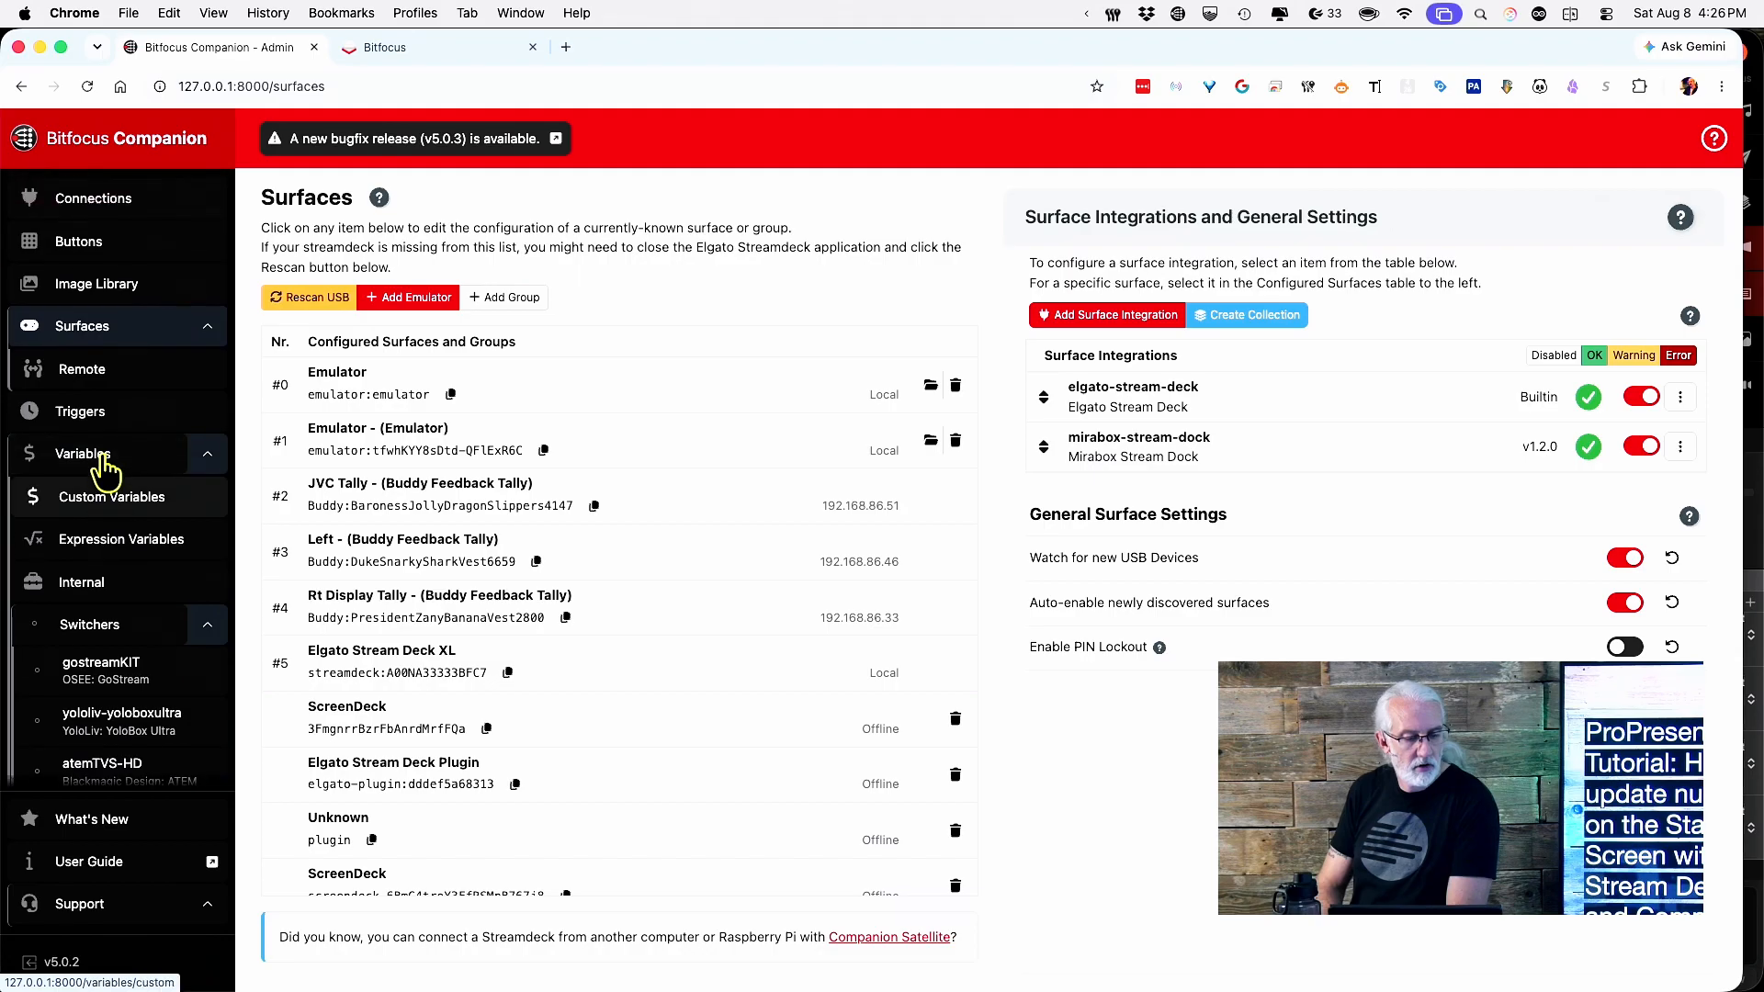
pyautogui.click(113, 370)
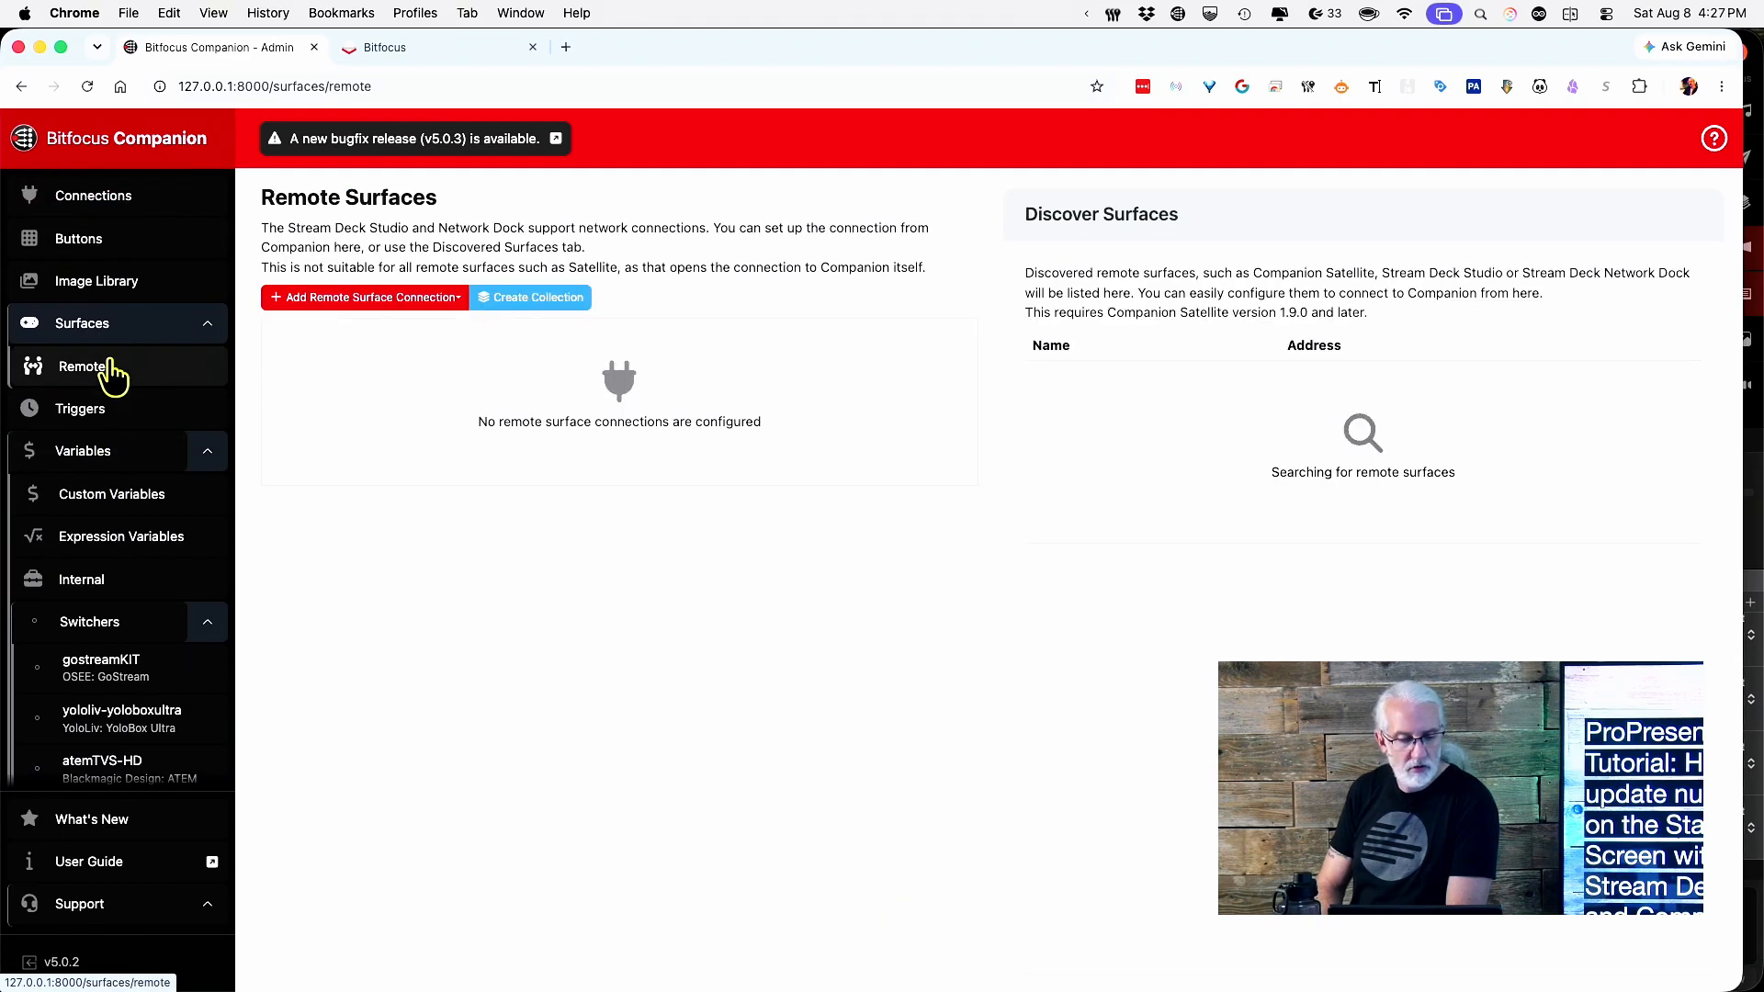
pyautogui.click(103, 415)
pyautogui.click(108, 338)
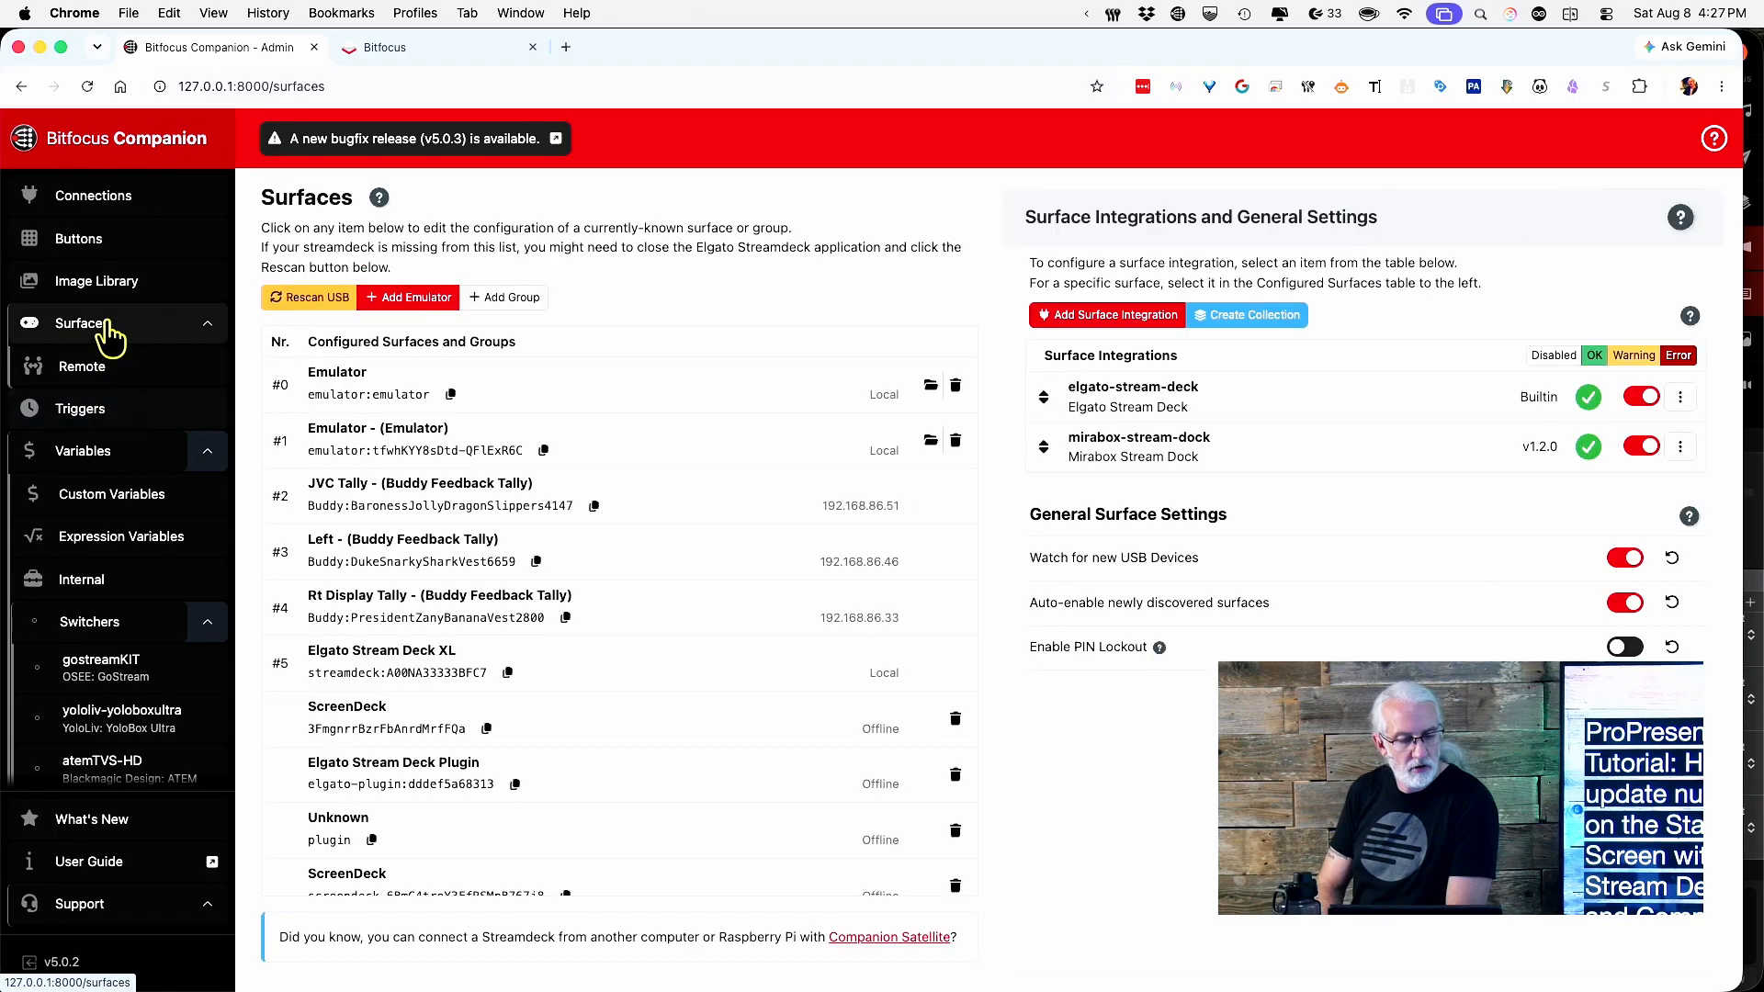
pyautogui.click(217, 324)
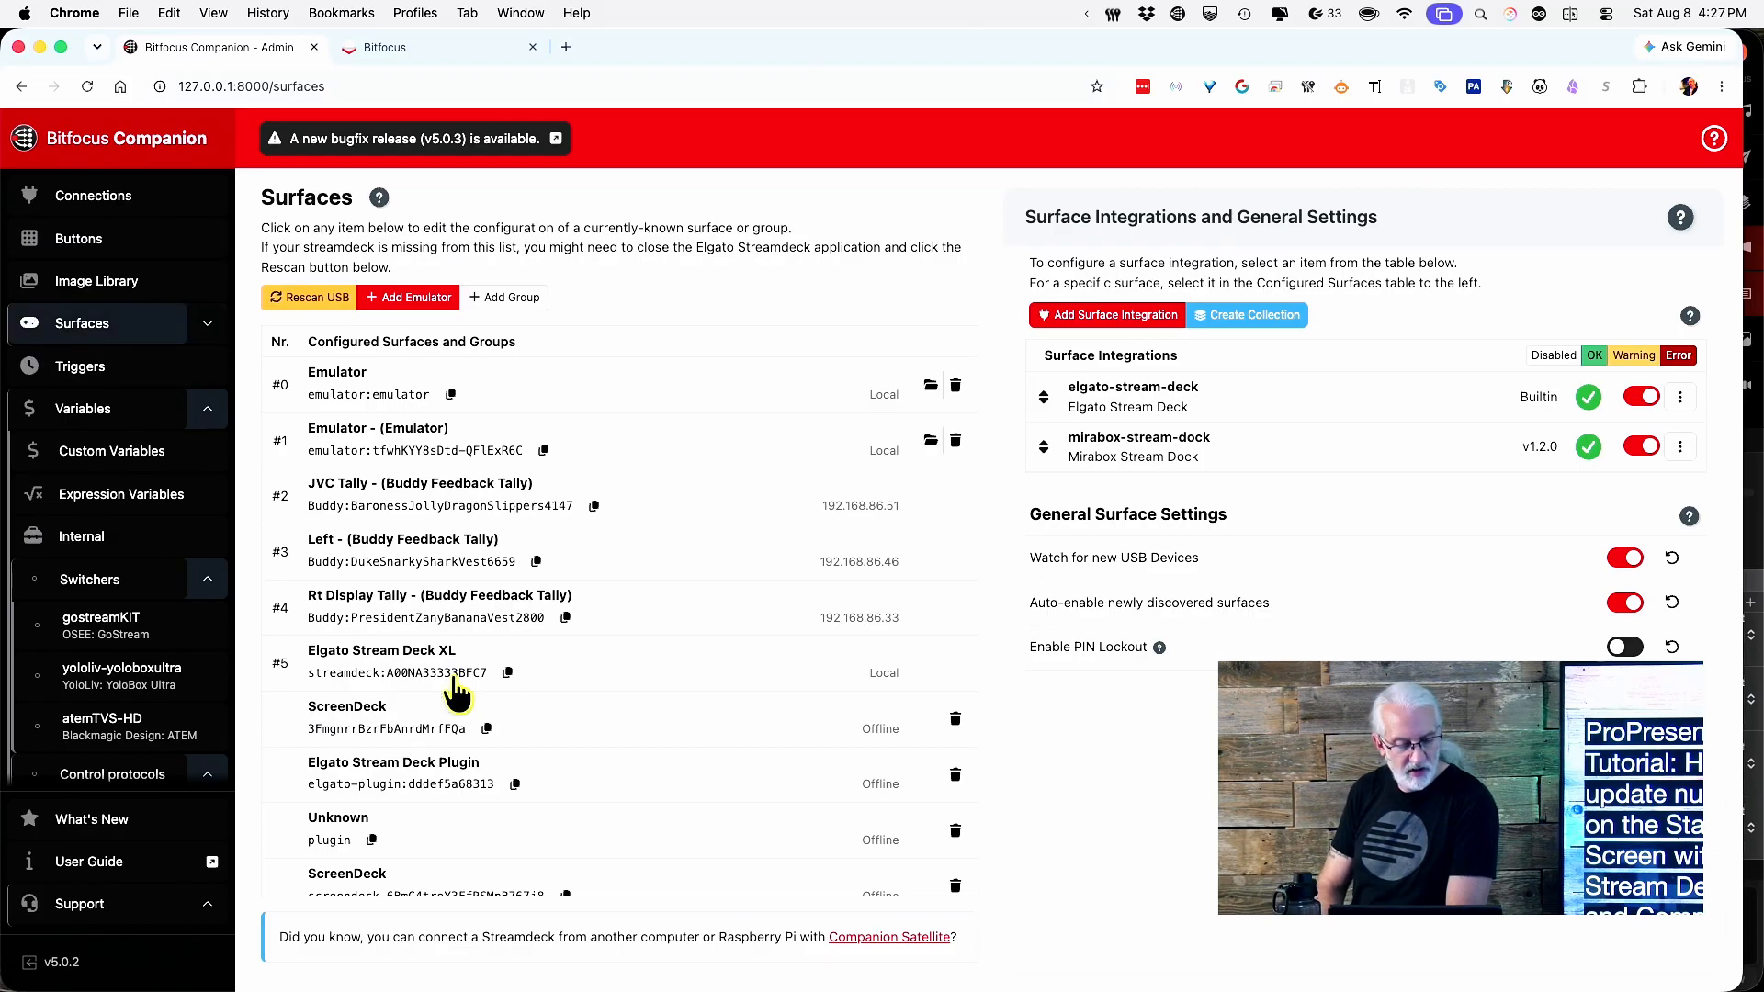
# Open the settings panel for the #0 Emulator (emulator:emulator) surface.
pyautogui.scroll(-1, 457, 691)
pyautogui.scroll(-1, 457, 690)
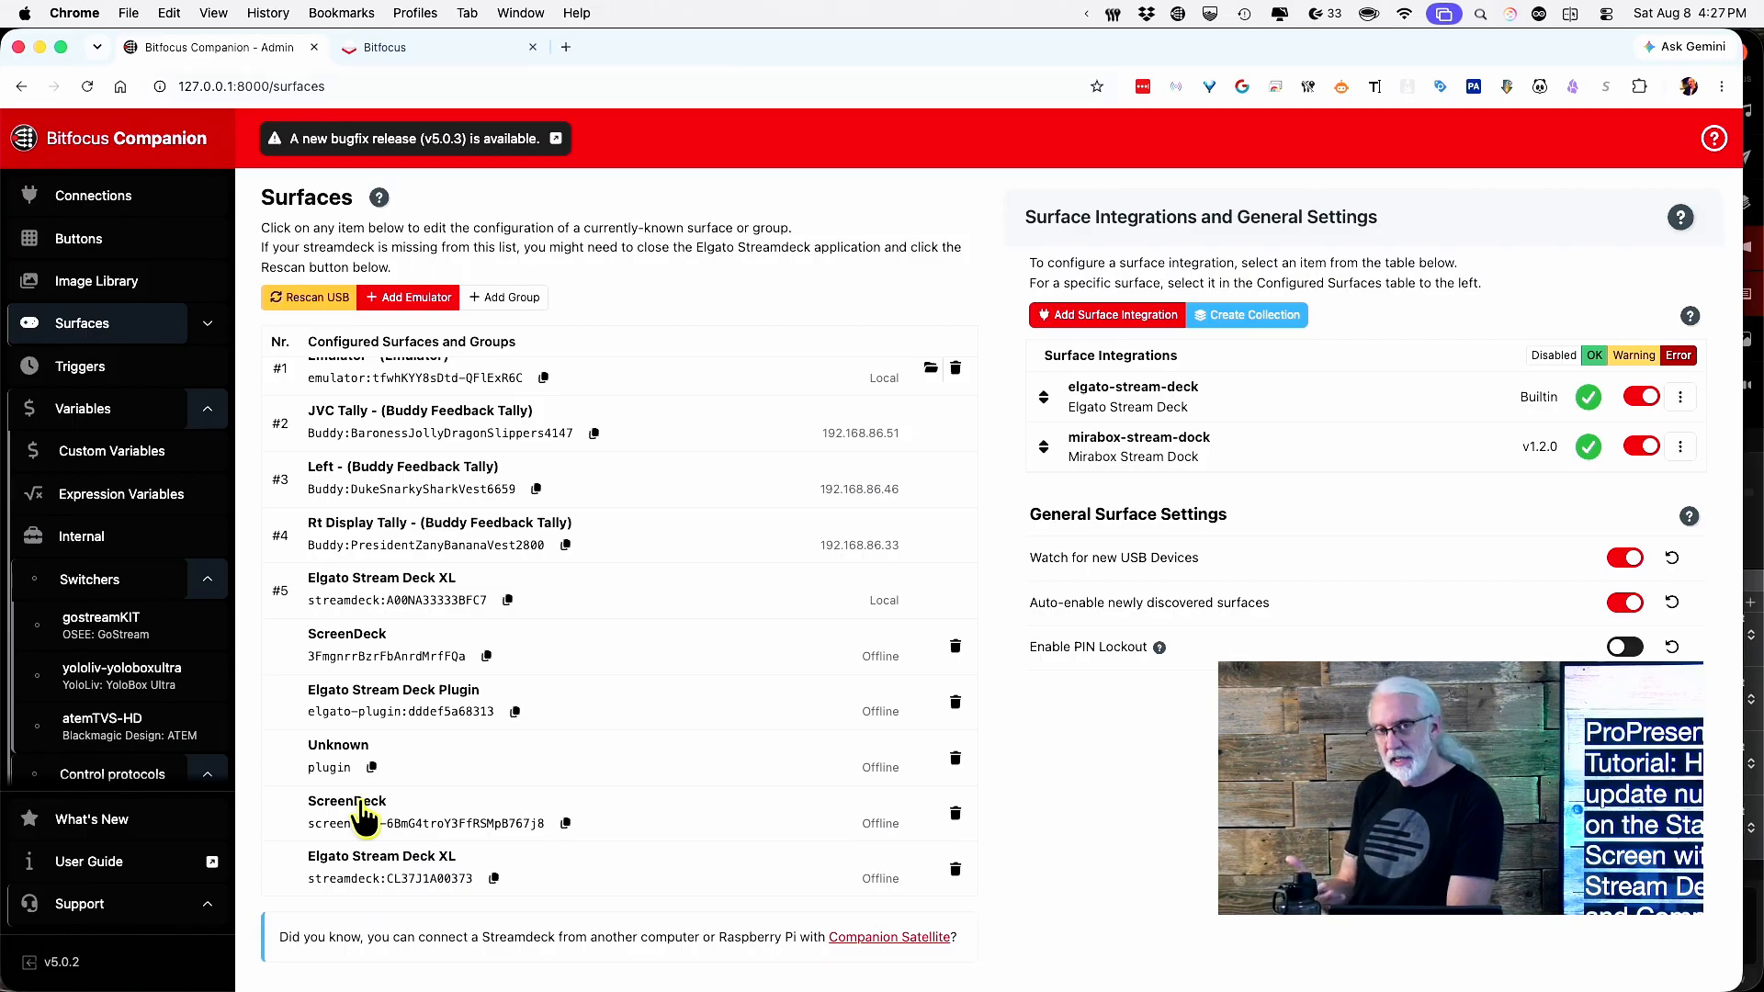
pyautogui.scroll(3, 365, 816)
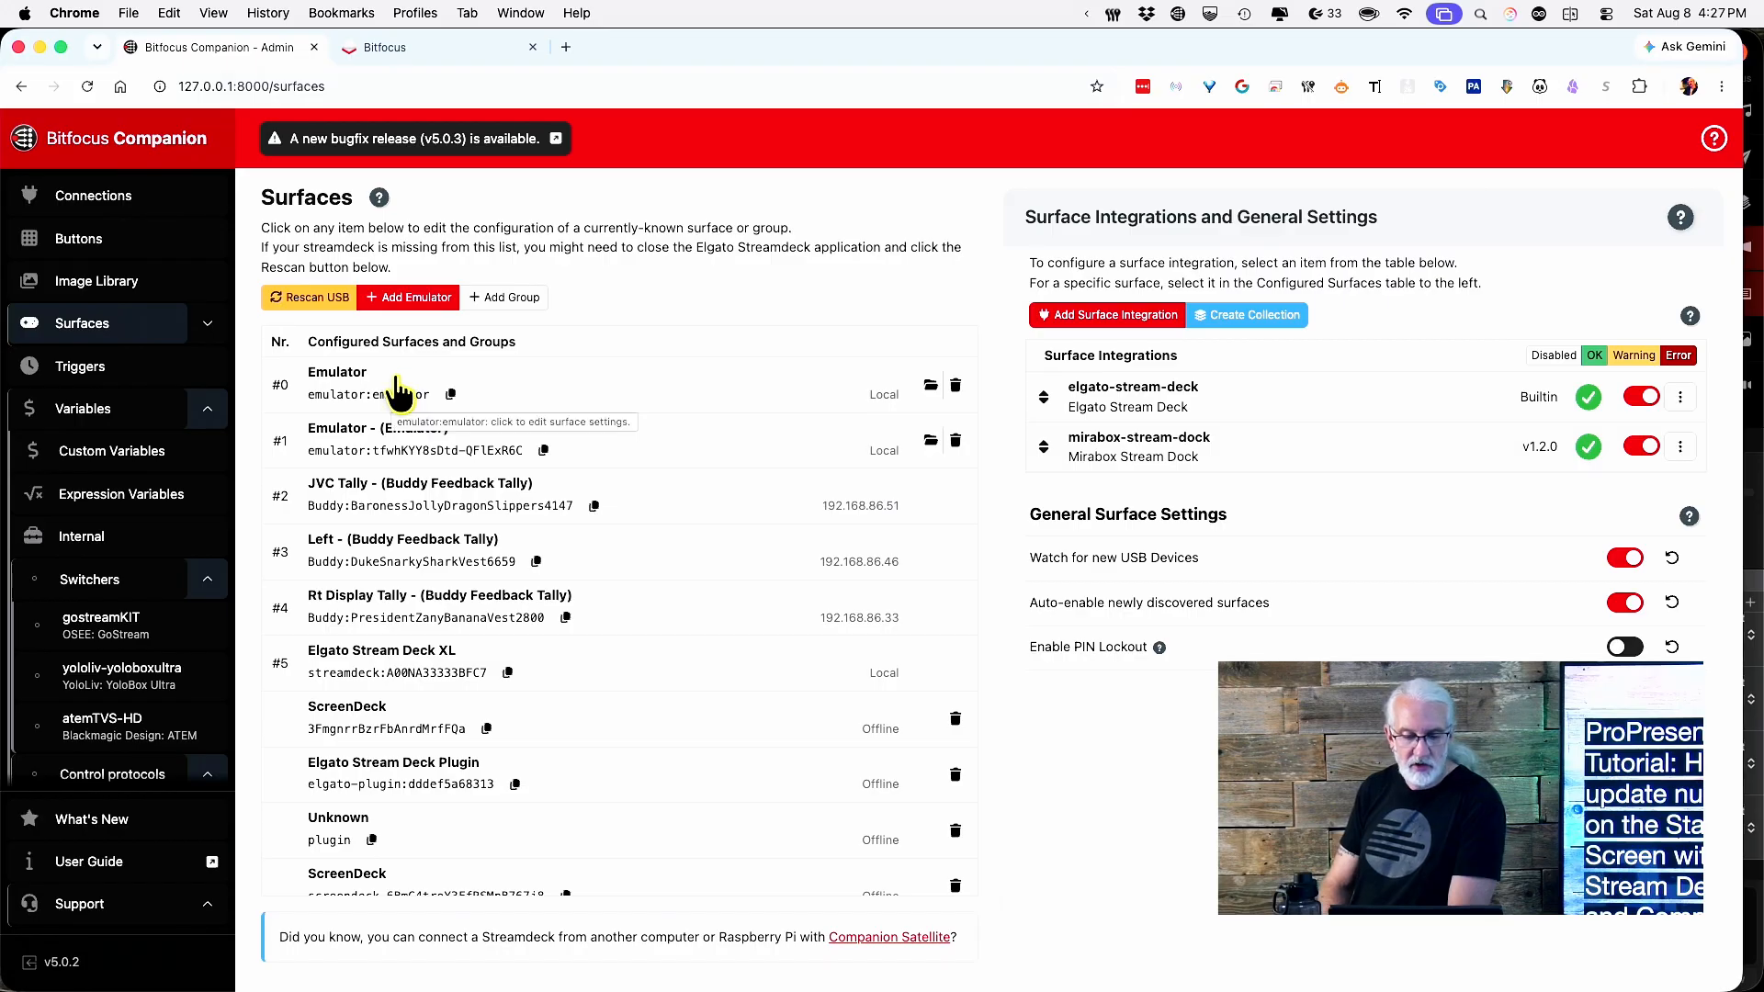
pyautogui.click(400, 393)
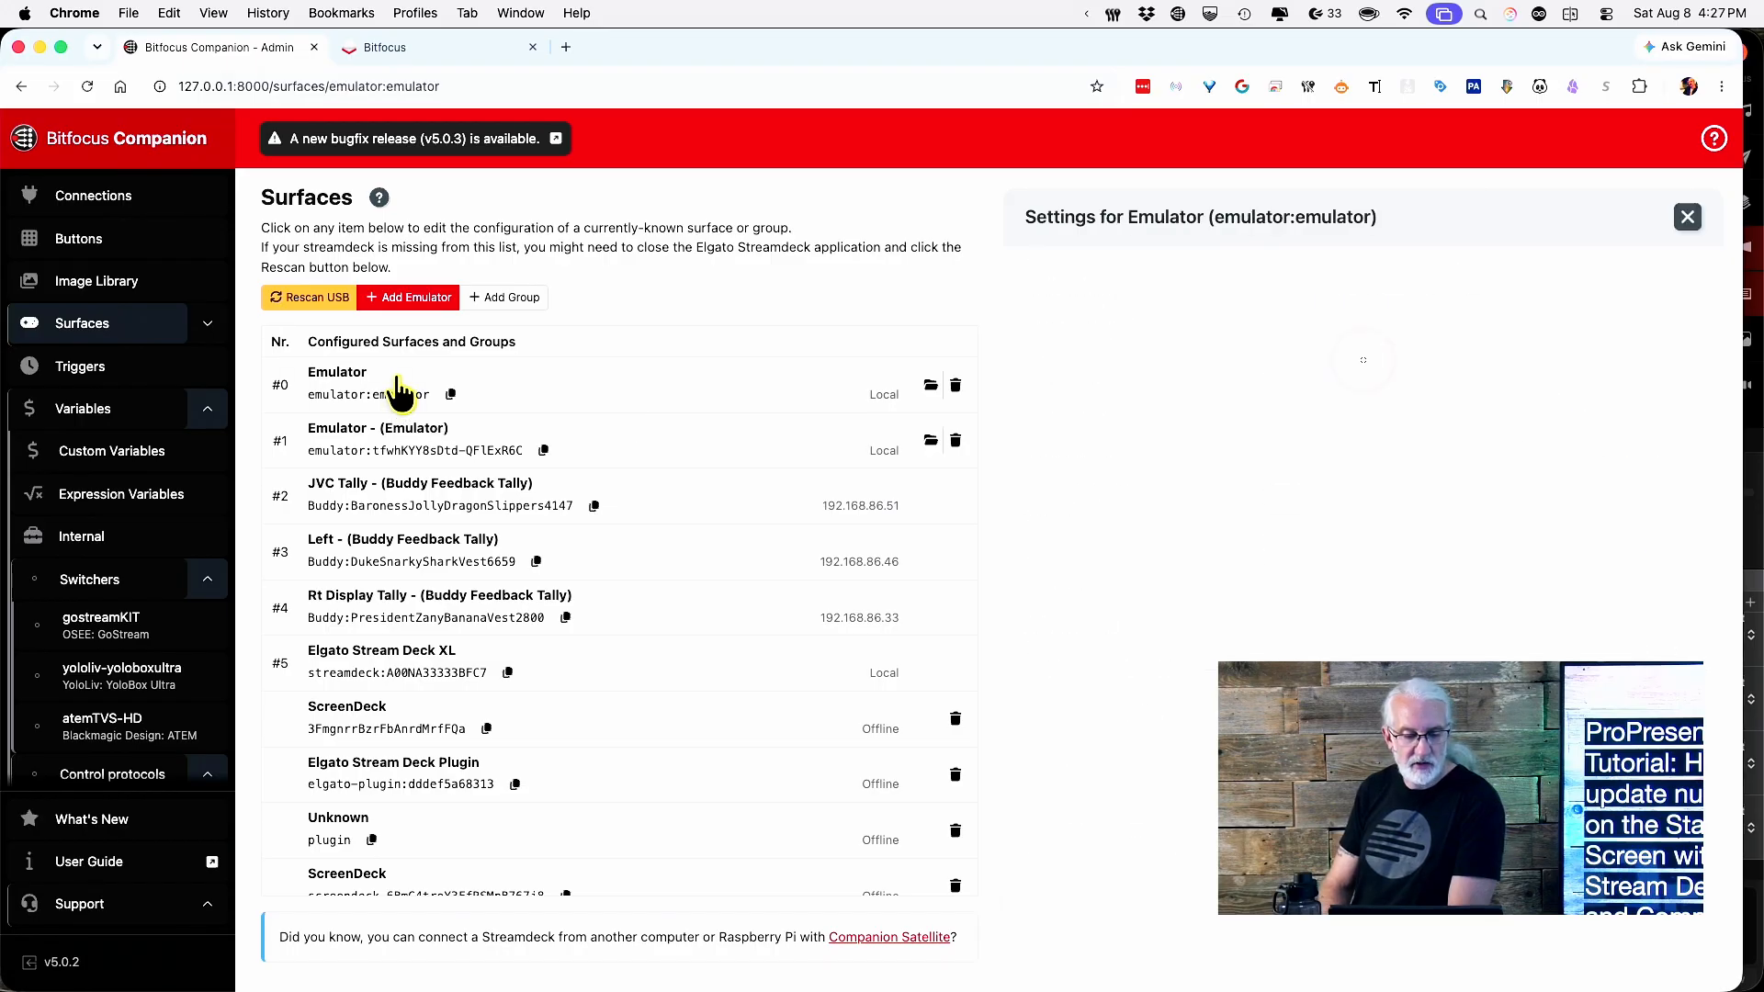